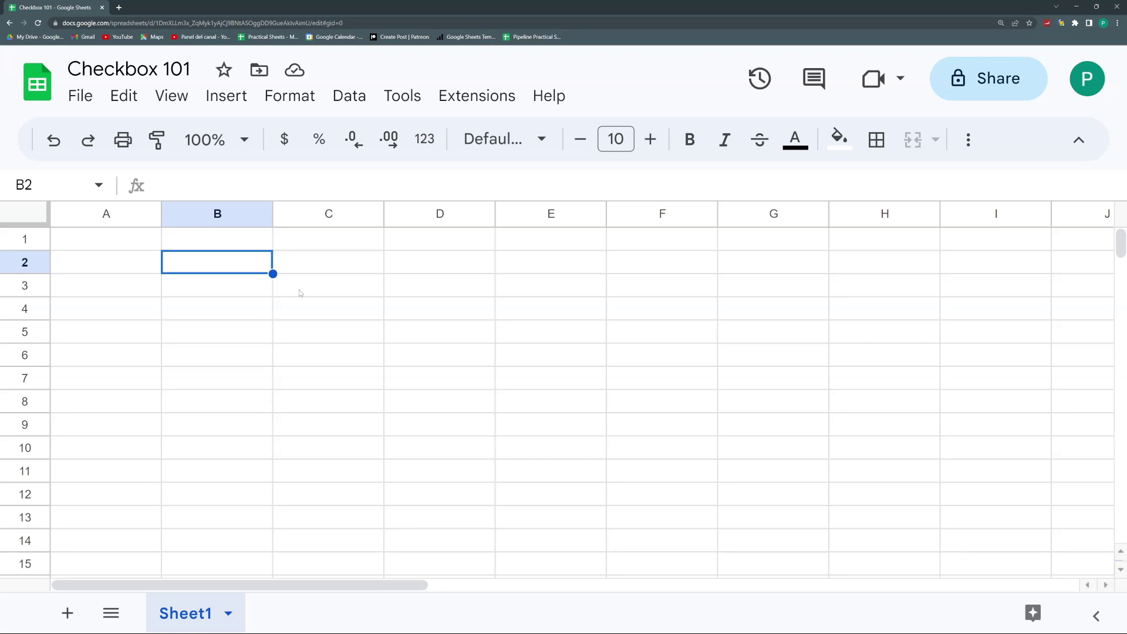
click(300, 293)
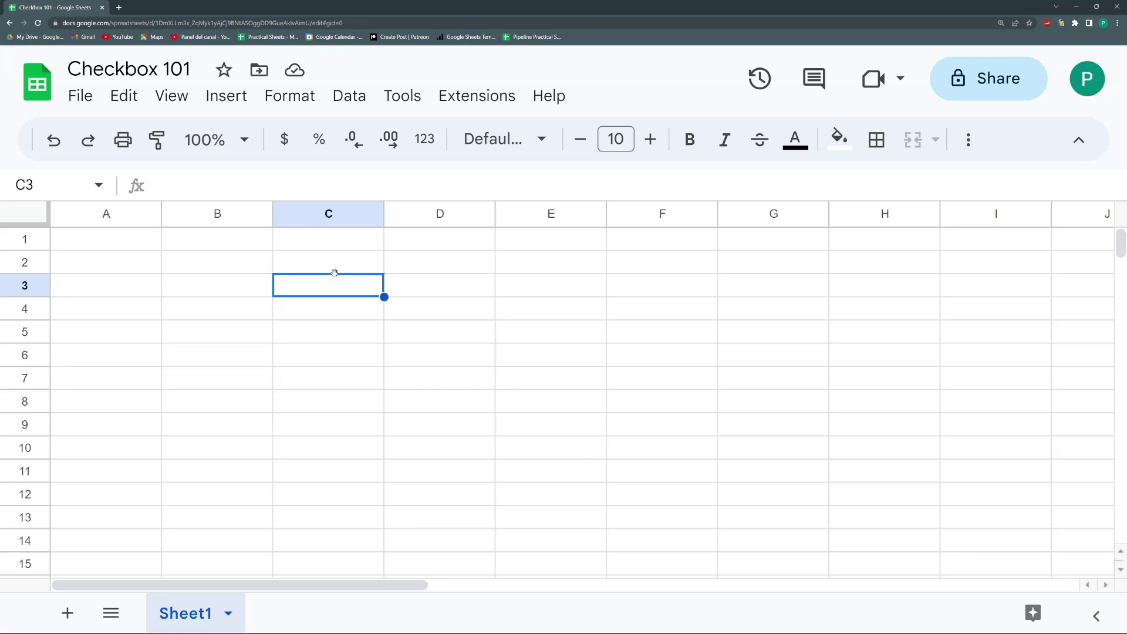
text(d)
key(Tab)
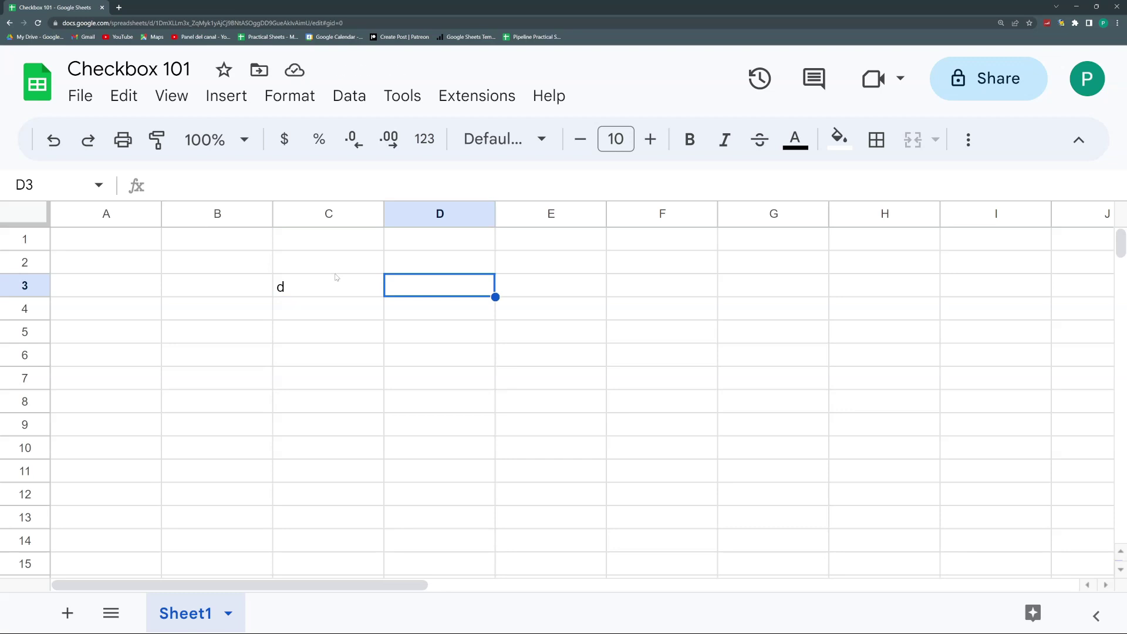
click(336, 277)
key(Delete)
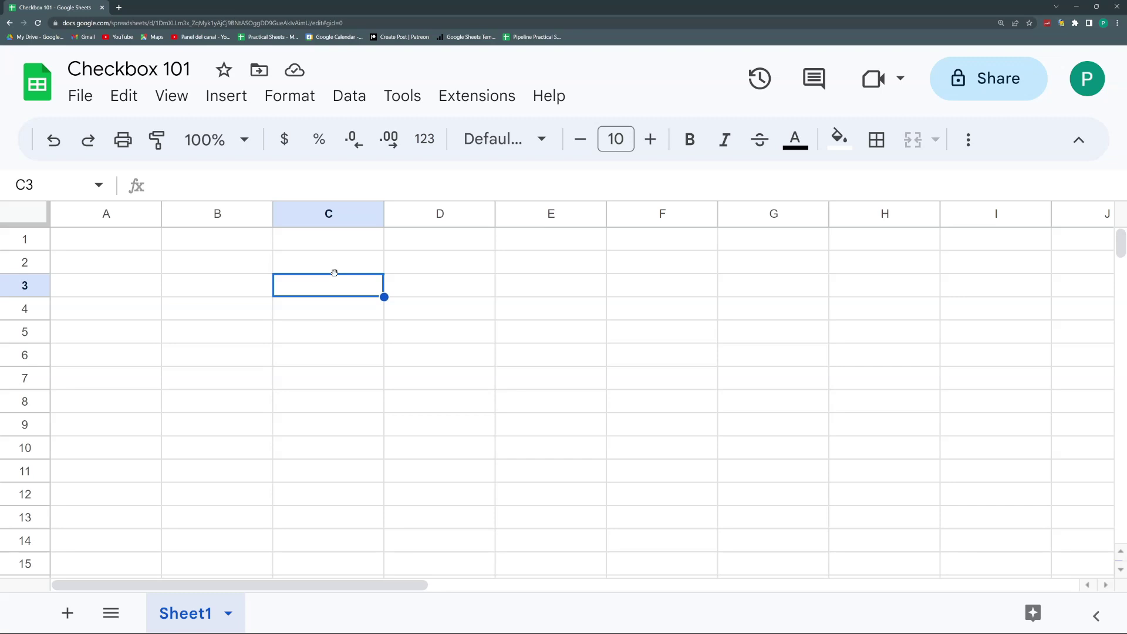
- Insert a checkbox into cell C3
click(226, 99)
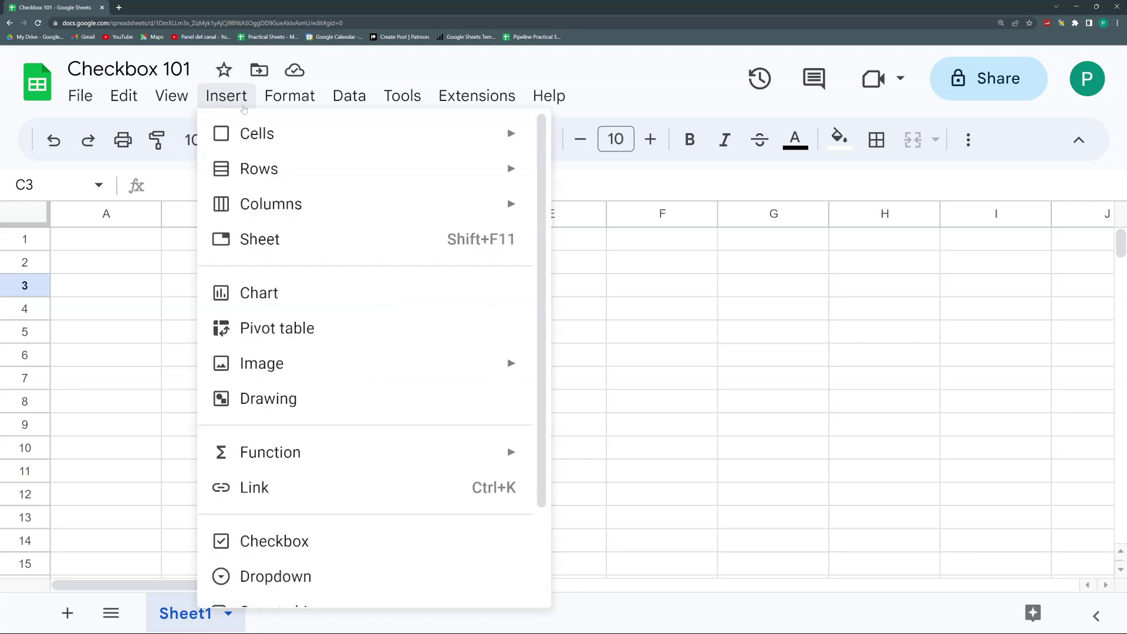
click(686, 284)
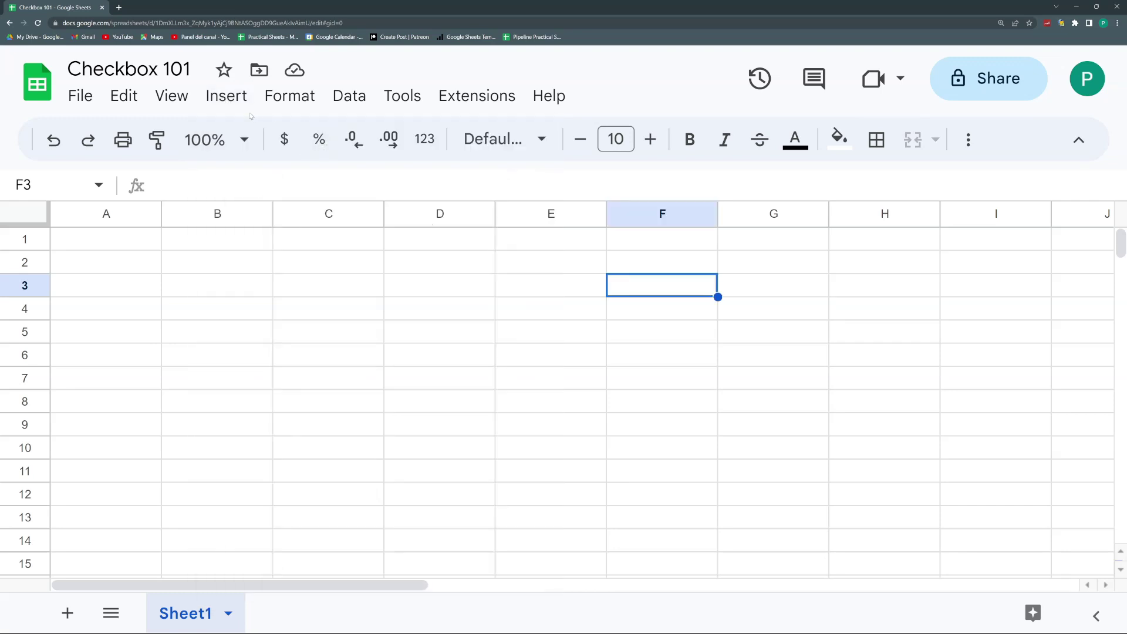
click(297, 286)
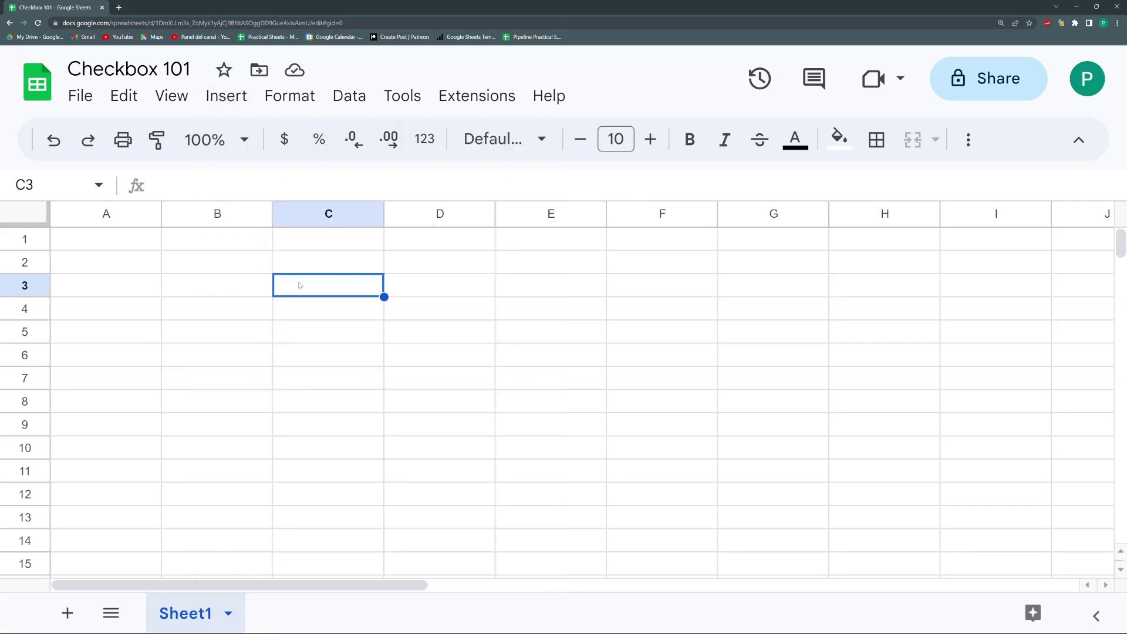
click(222, 103)
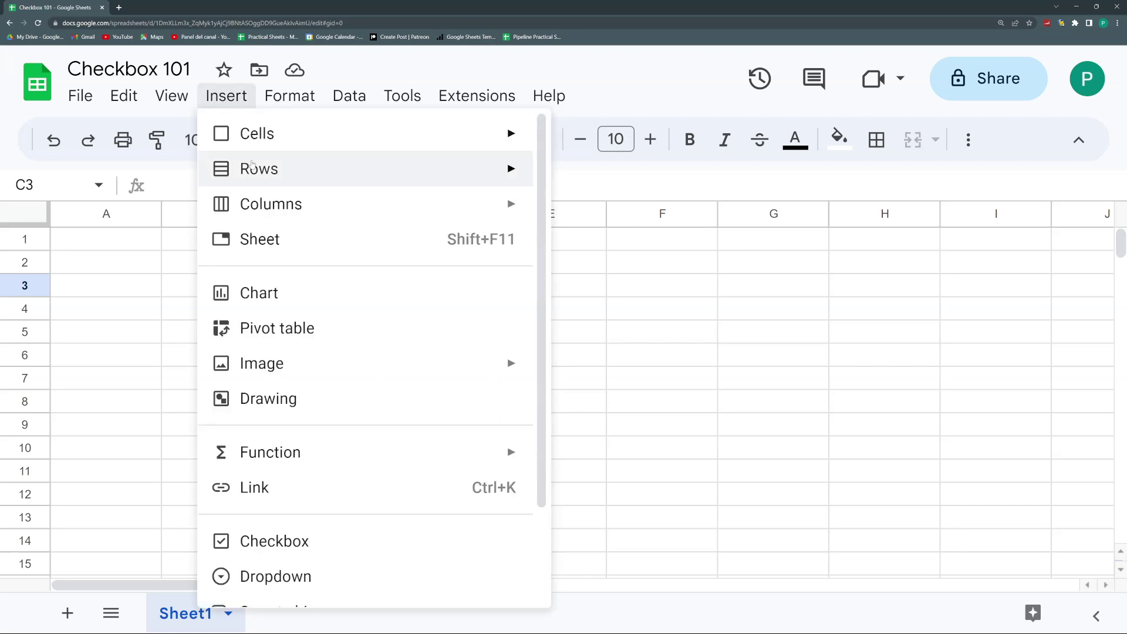
scroll(310, 523, down, 3)
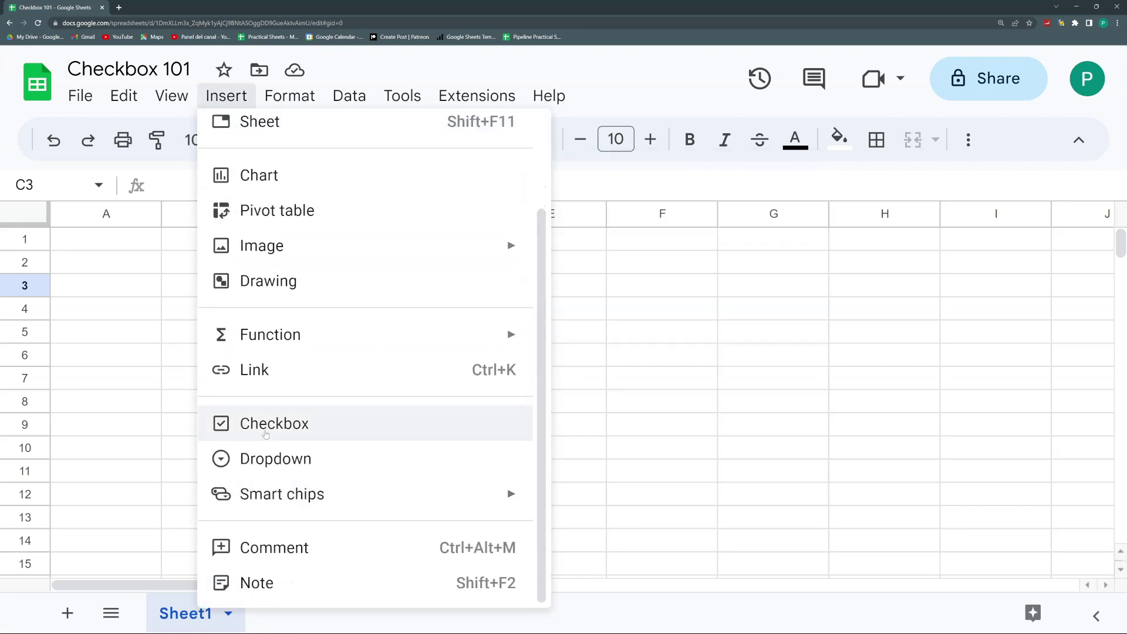
click(267, 431)
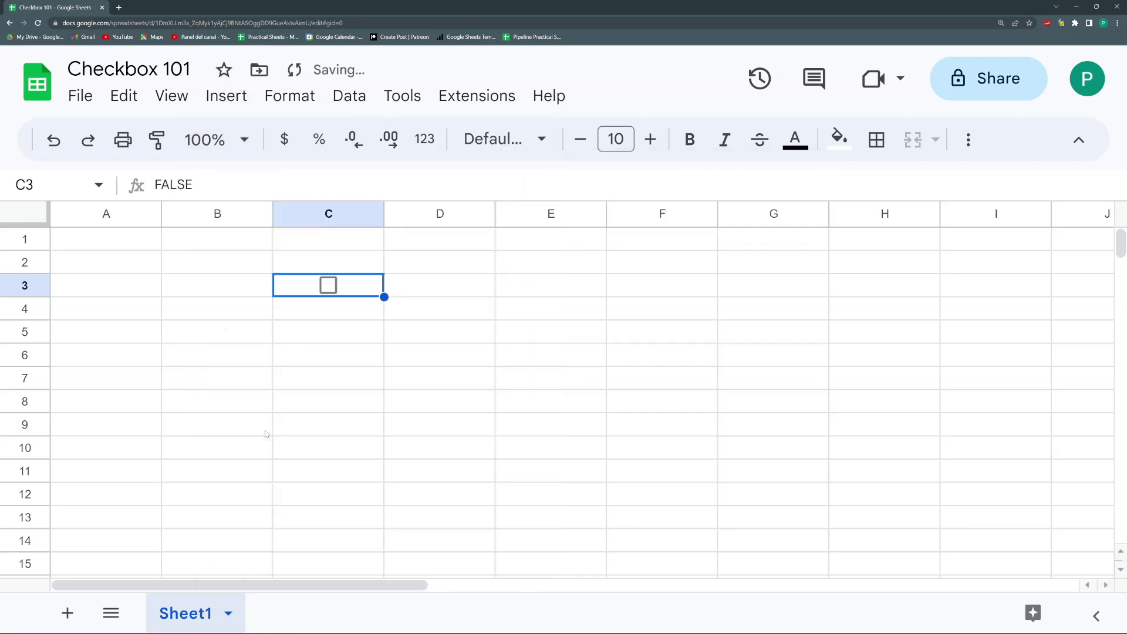
- Tick and untick the checkbox in C3 several times, leaving it unticked
click(329, 292)
click(330, 291)
click(330, 292)
click(329, 292)
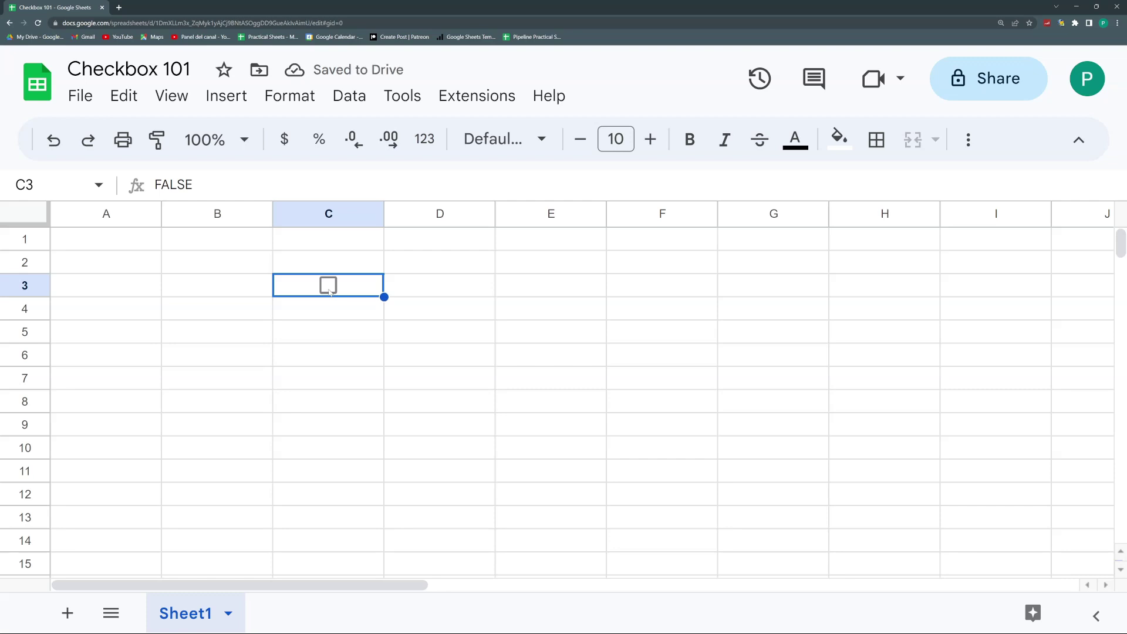
click(330, 289)
click(328, 288)
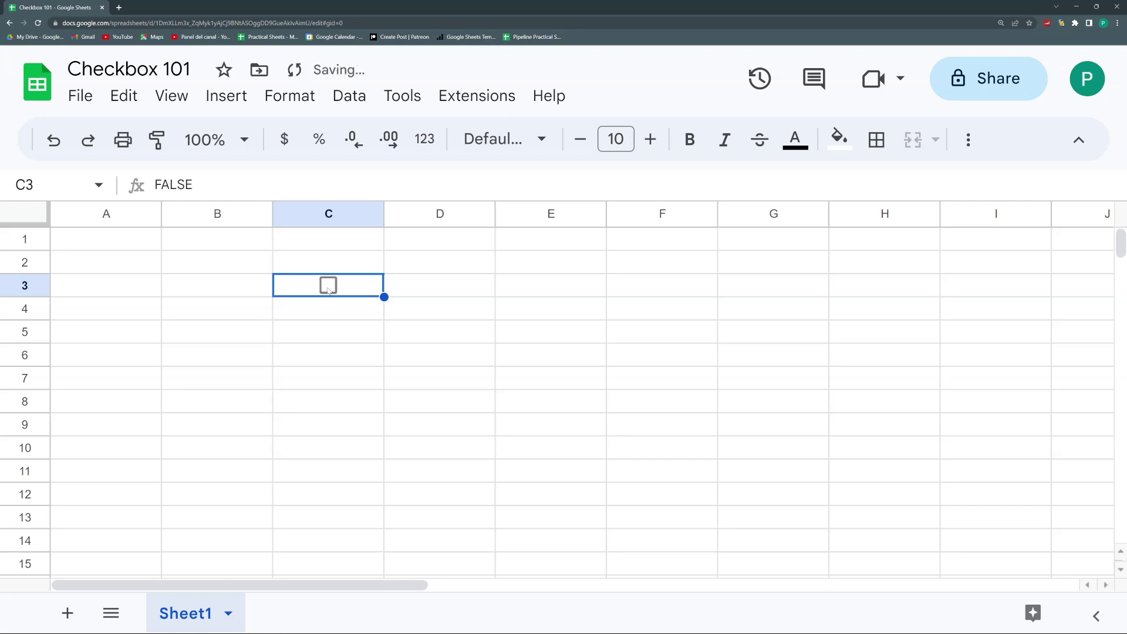
- Zoom the sheet to 150% and inspect the underlying value of the unticked checkbox in C3
click(238, 140)
click(212, 348)
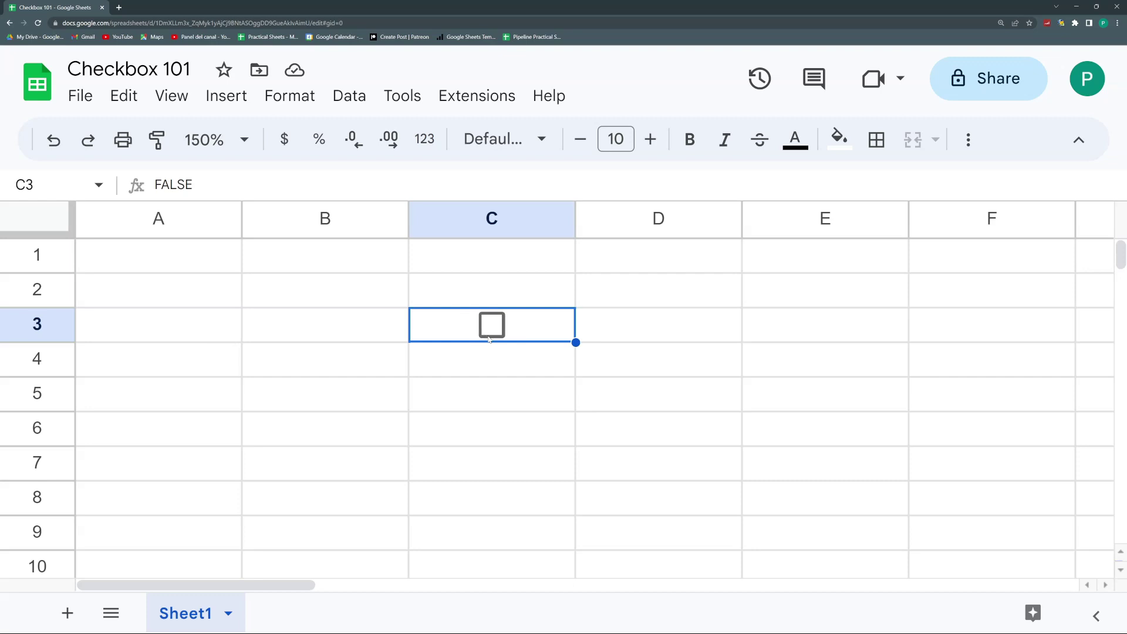
double_click(196, 185)
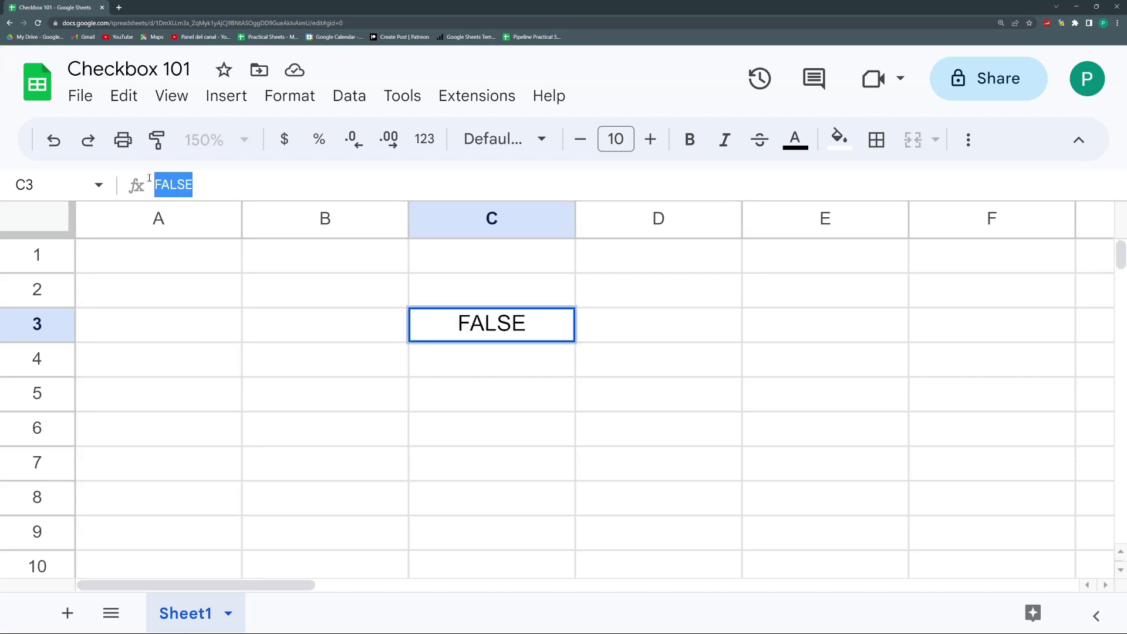
key(Escape)
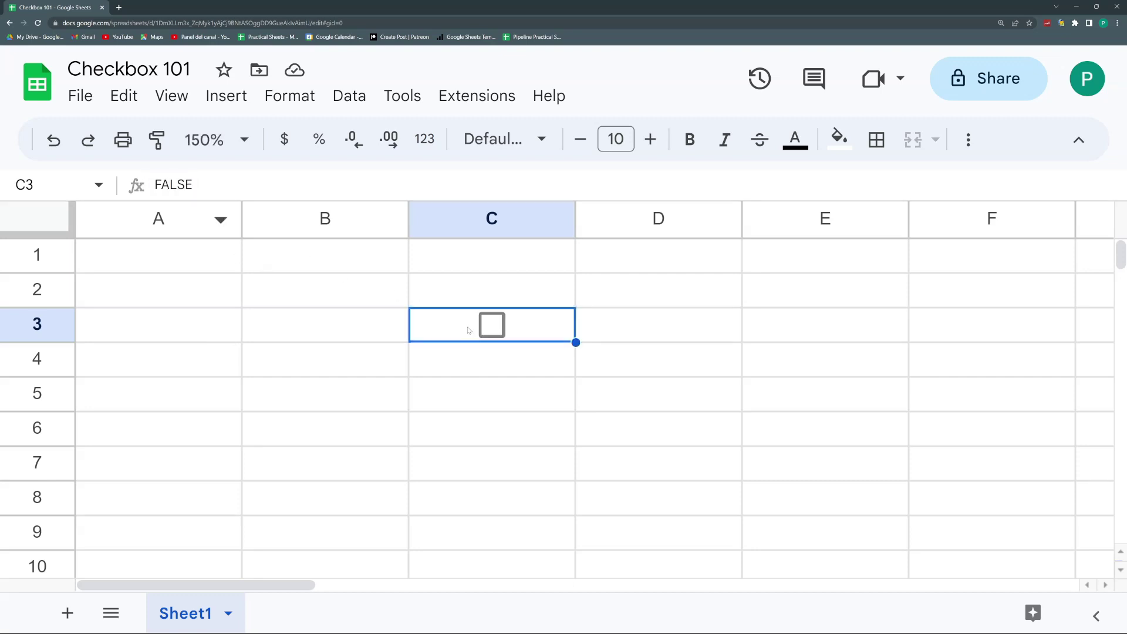
- Tick the checkbox in C3 and inspect its underlying value
click(492, 330)
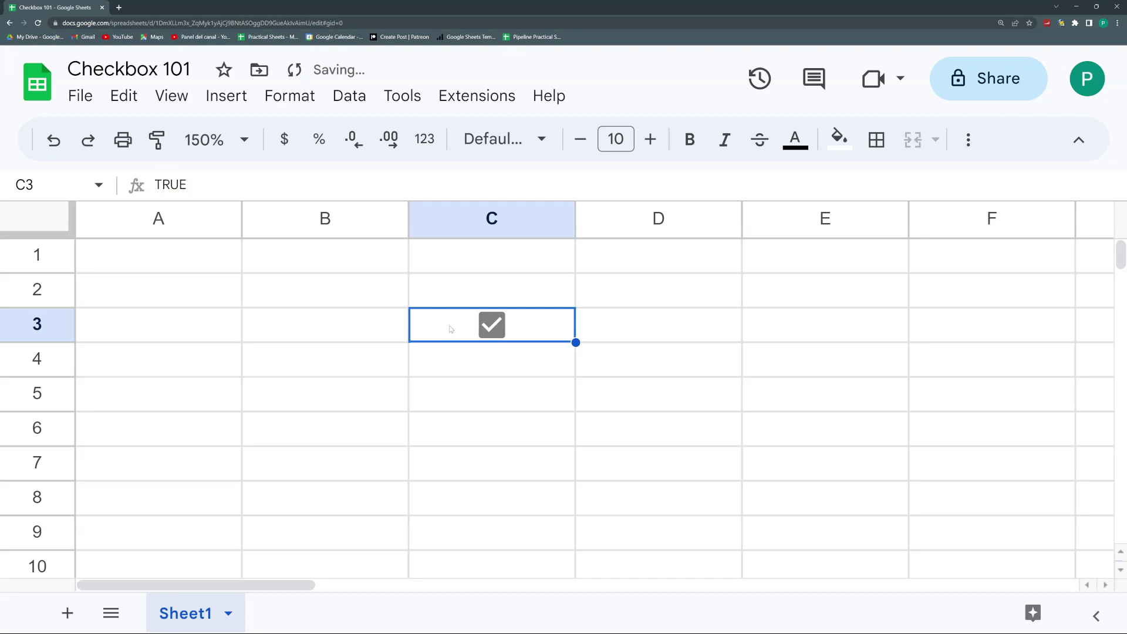
double_click(200, 185)
key(Escape)
- Enter the header Yes/No in C2 above the checkbox and fit column C's width to it
double_click(575, 219)
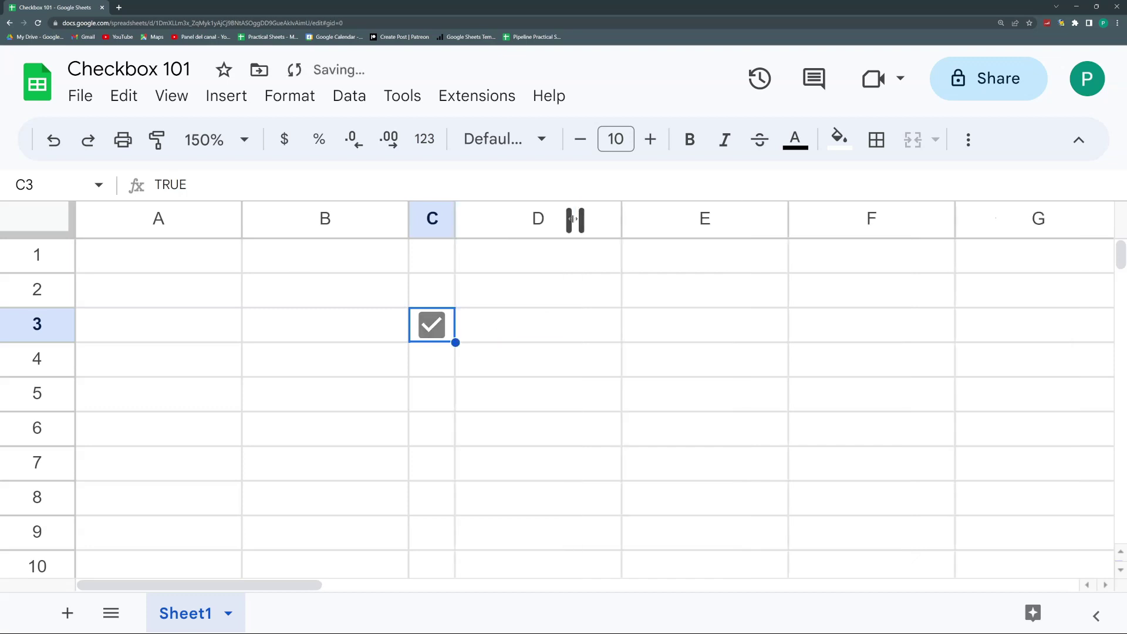
click(450, 279)
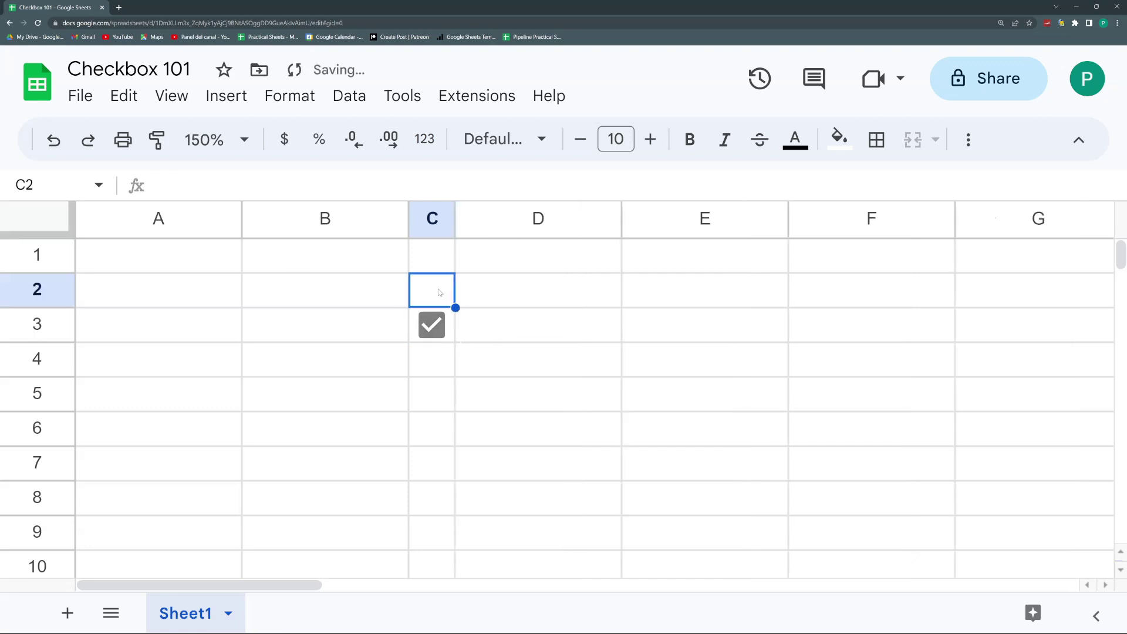
text(Yes/No)
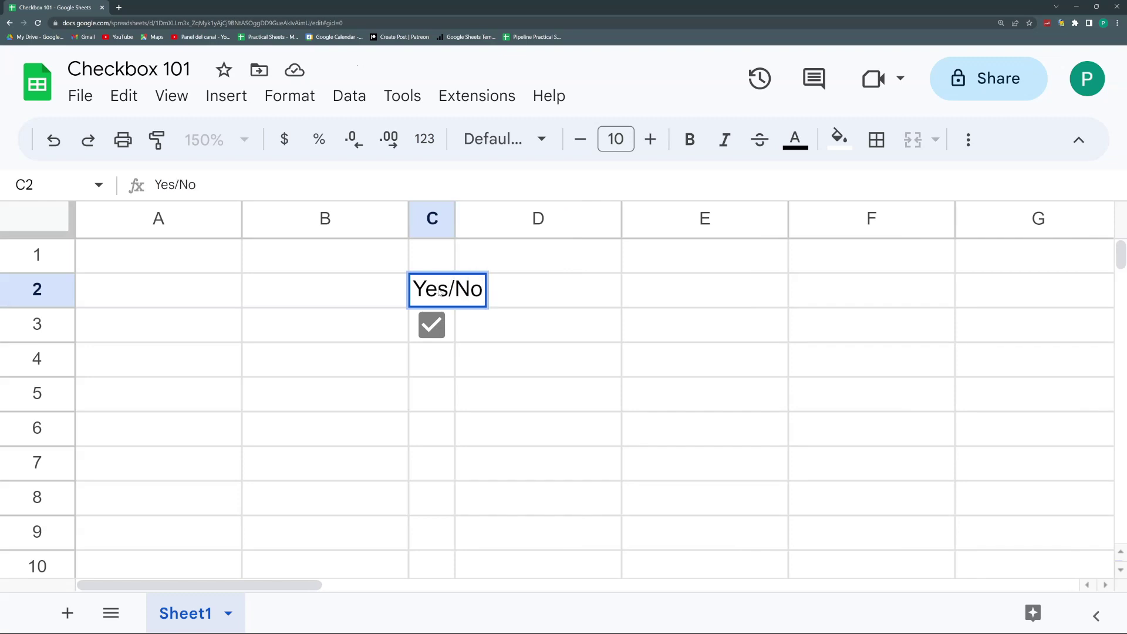
key(Tab)
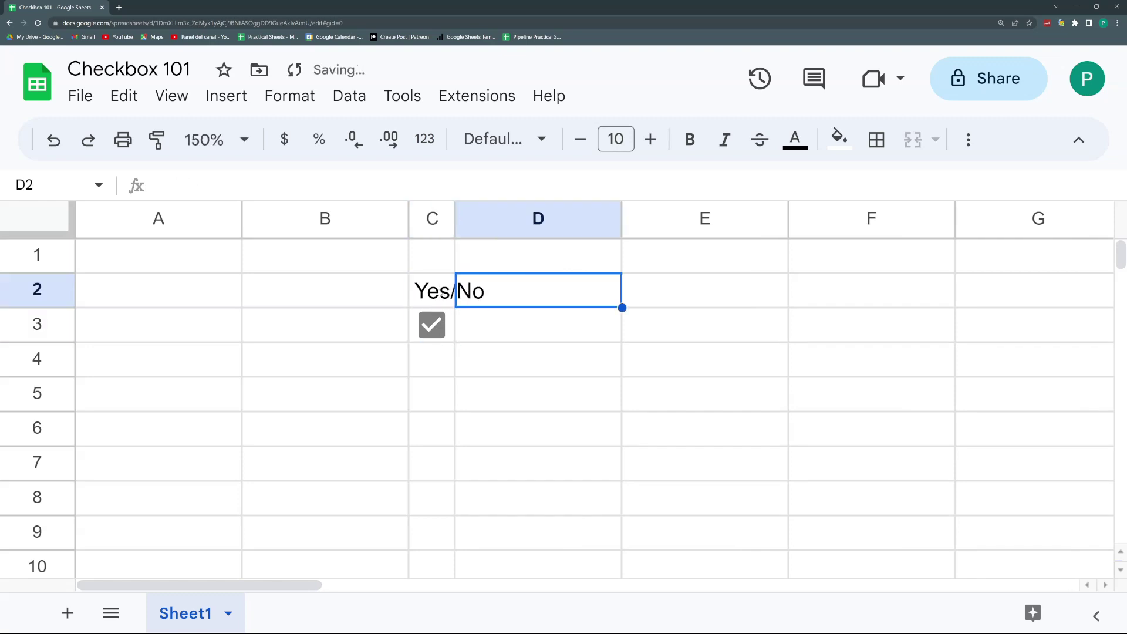
drag(456, 222, 455, 222)
double_click(456, 222)
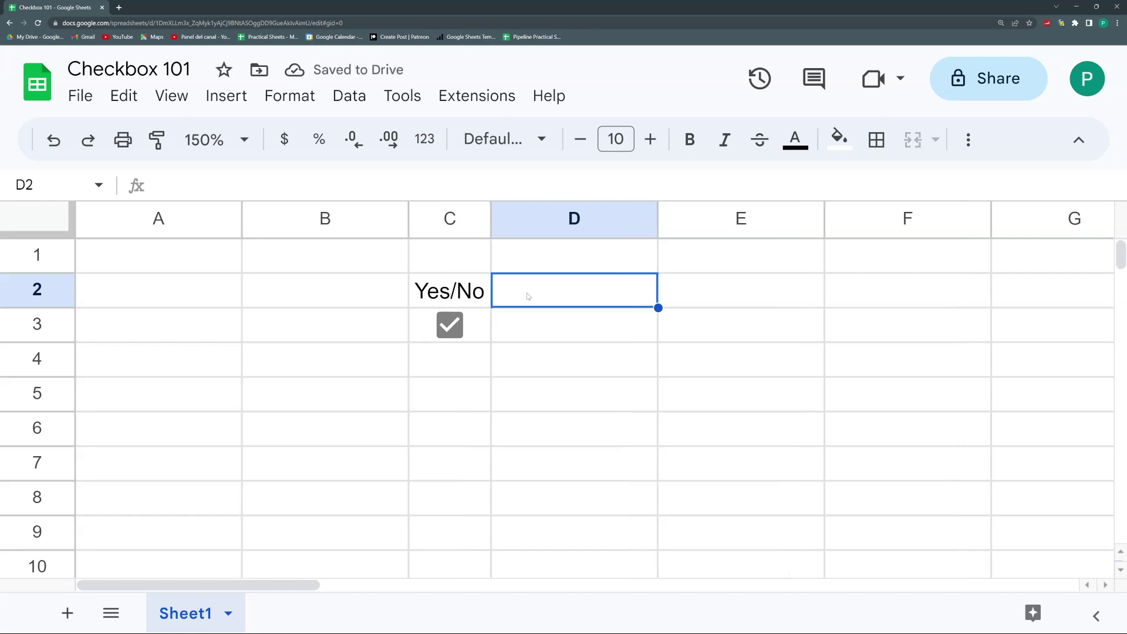
- Enter the header Opt In in D2 and narrow column D to the width of that text
text(Opt In)
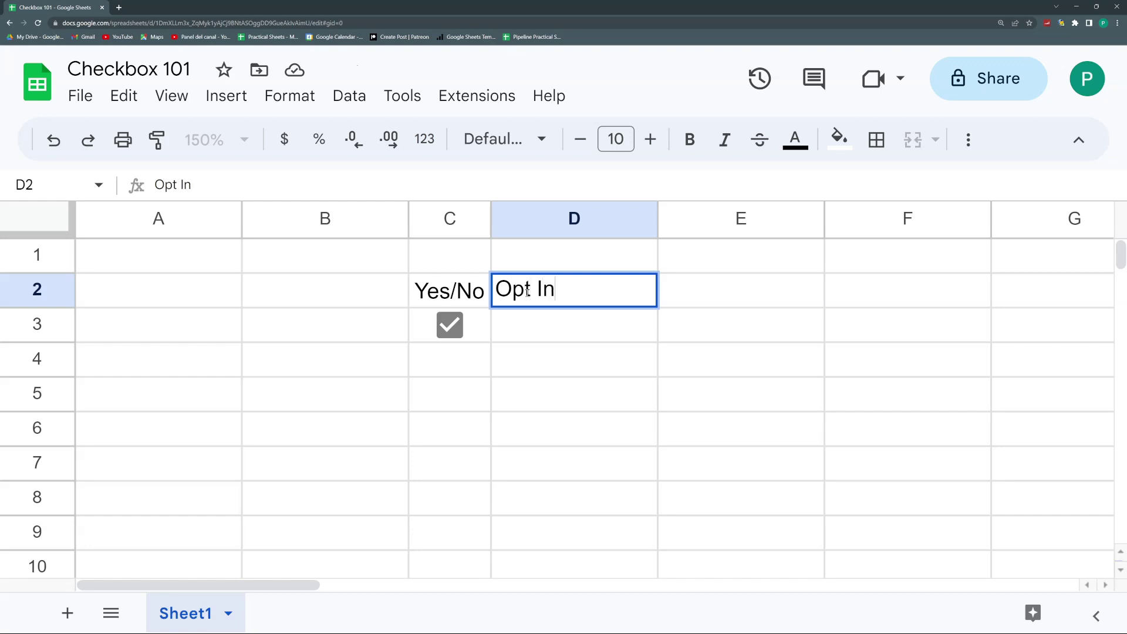
key(Return)
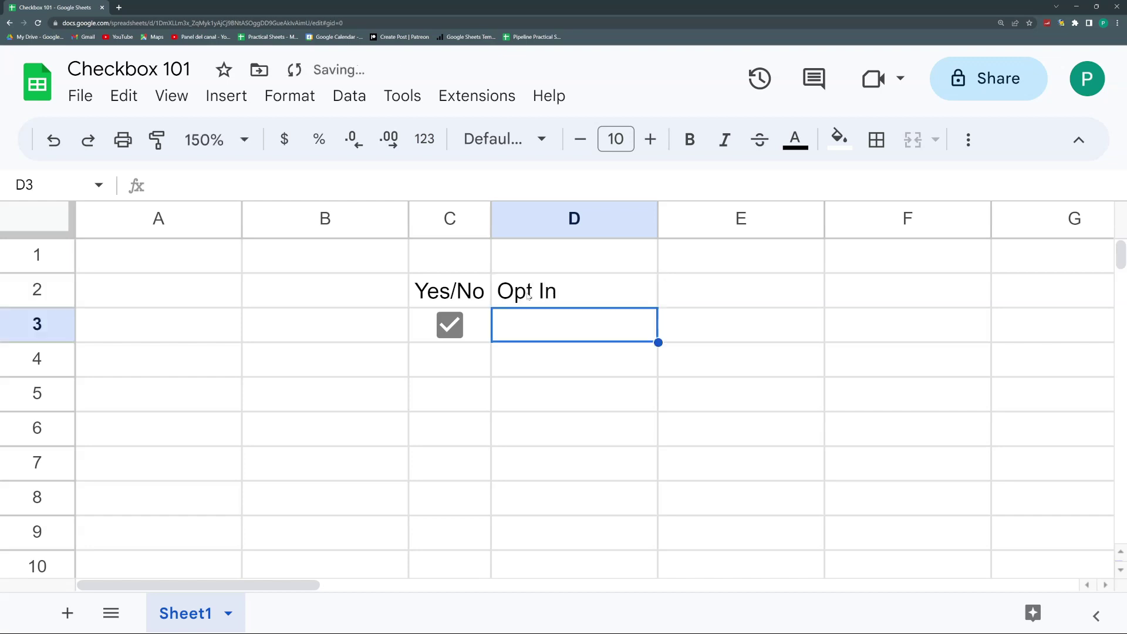
click(481, 324)
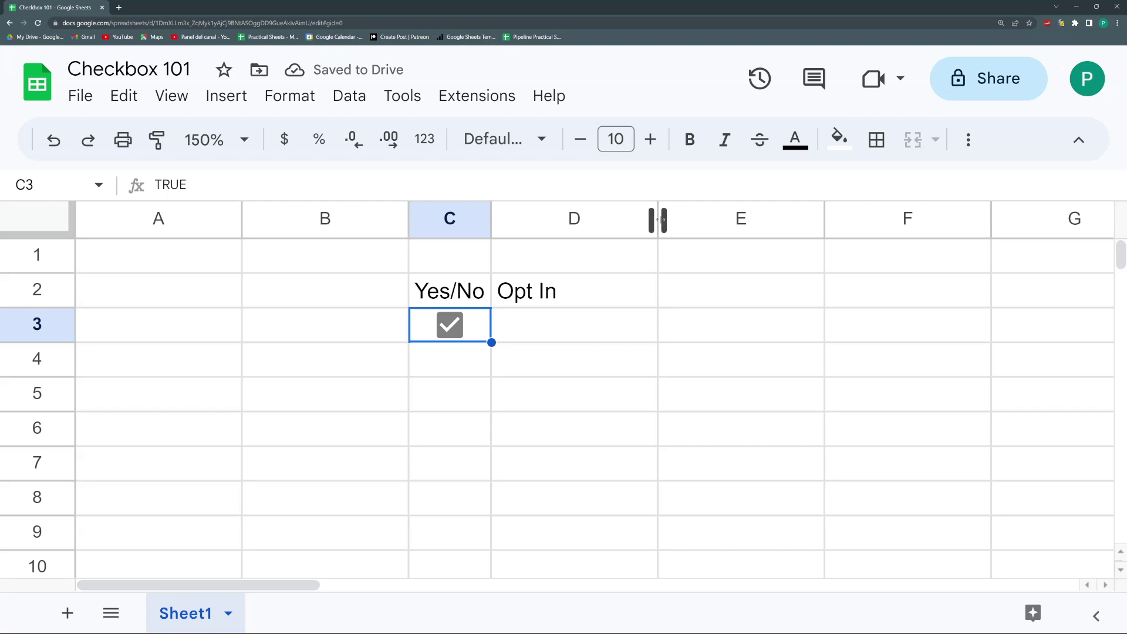
drag(658, 219, 564, 223)
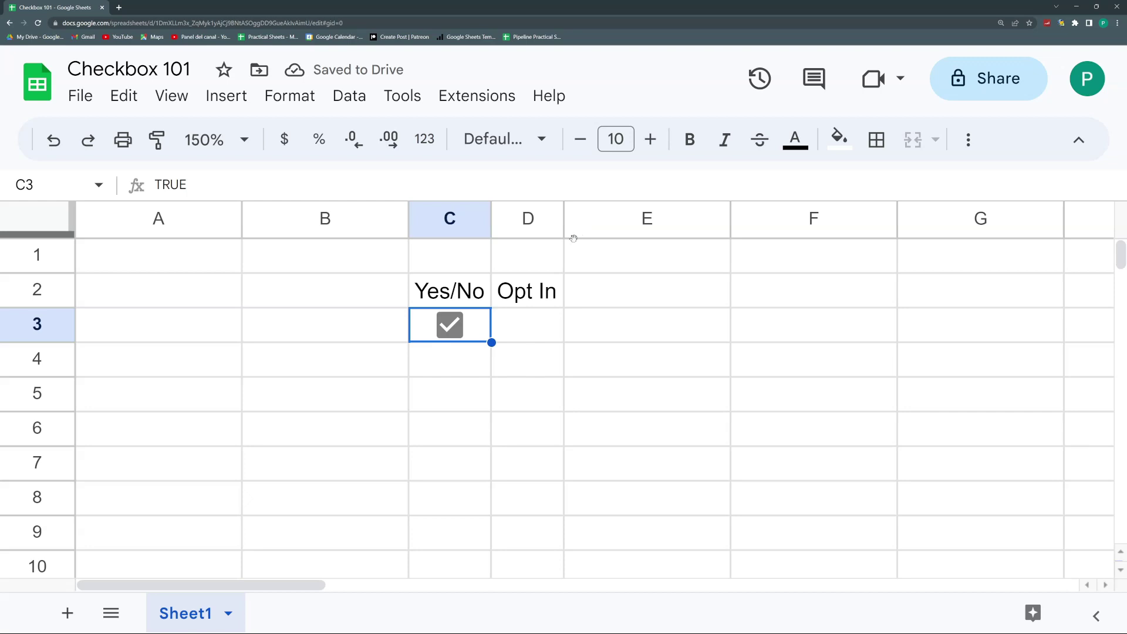
- Enter the headers Cancelled? in E2 and Enrolled? in F2, and fit columns E and F to their text
click(585, 292)
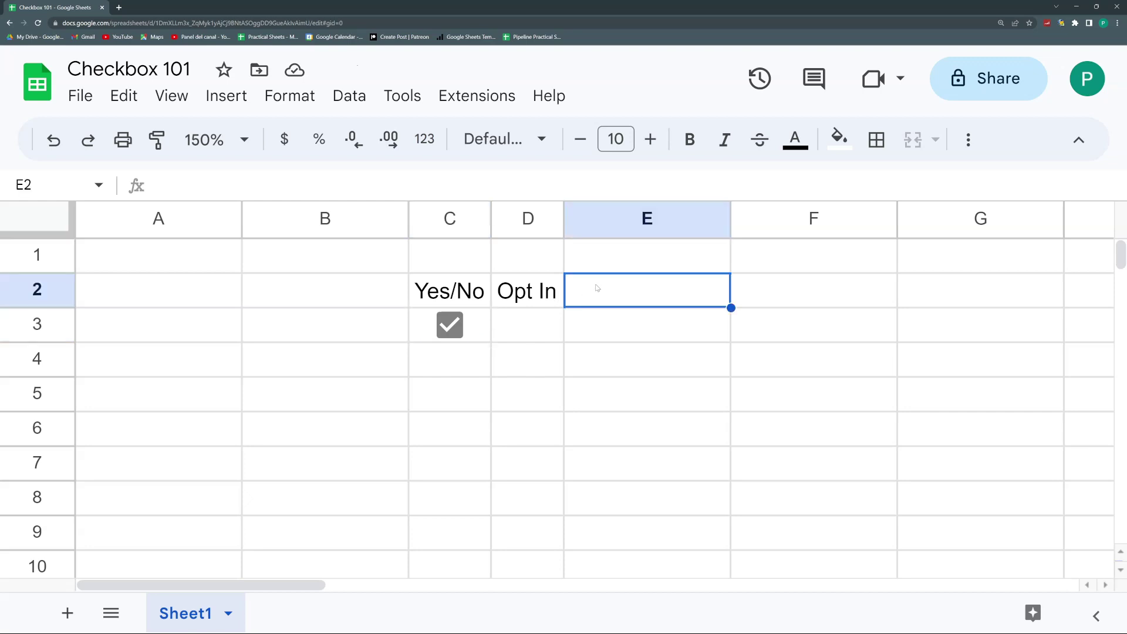
text(Cancelled?)
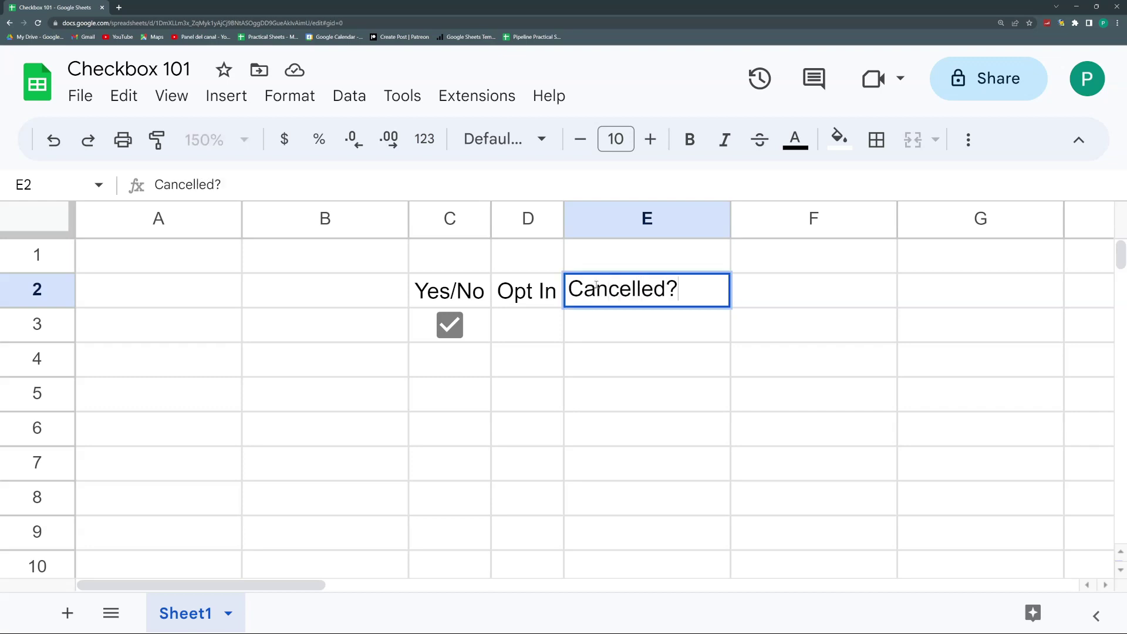
key(Tab)
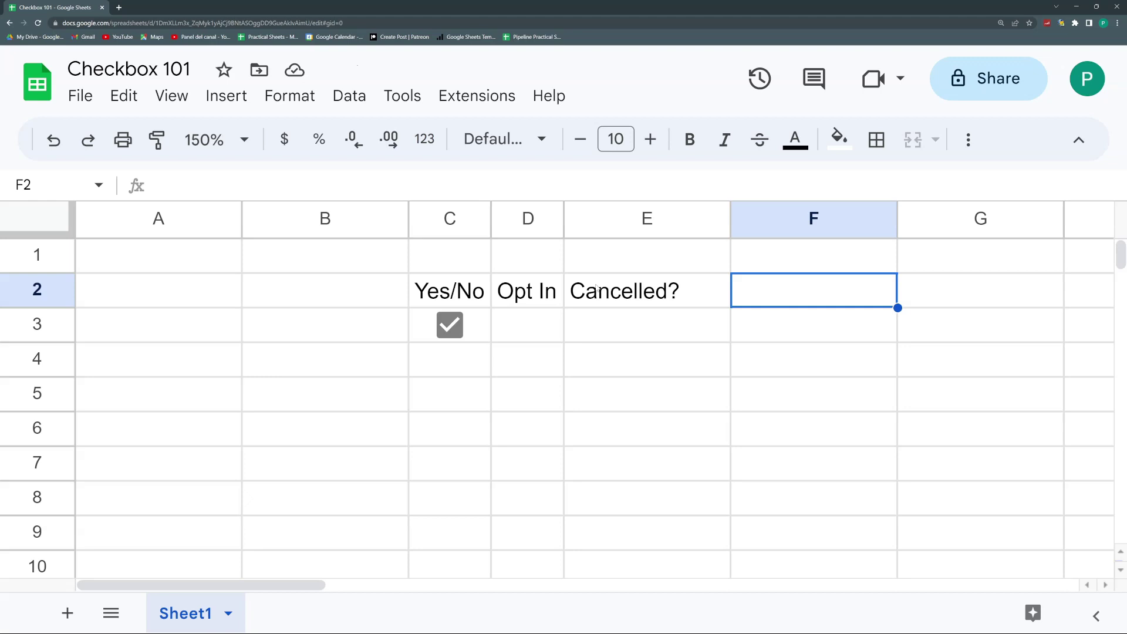
text(Enrolled?)
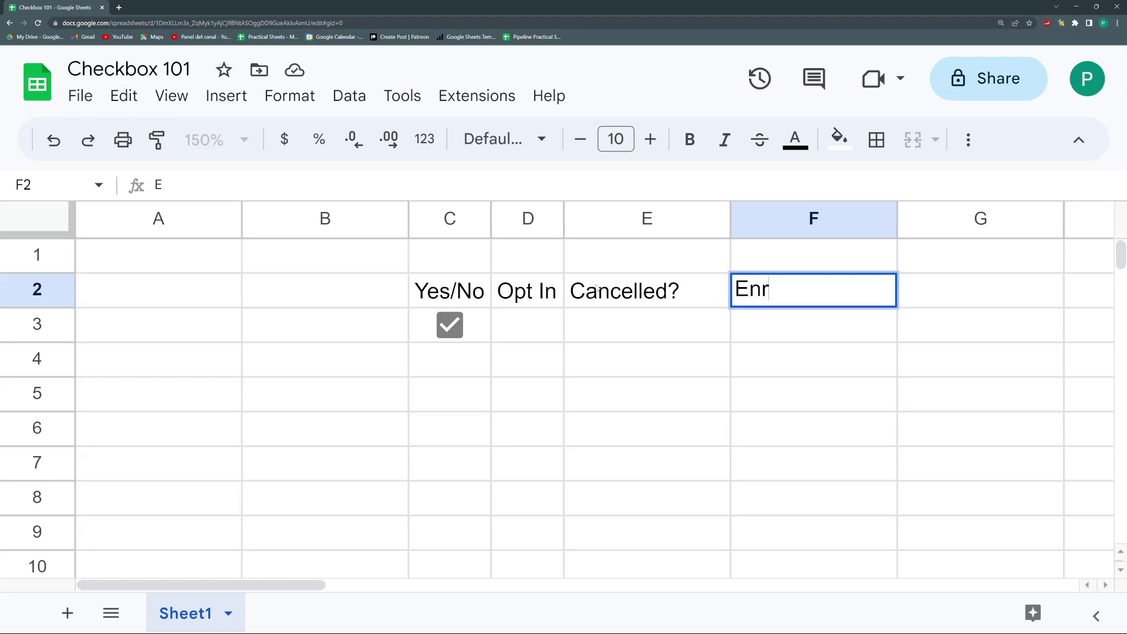
key(Return)
double_click(730, 218)
double_click(853, 219)
click(836, 301)
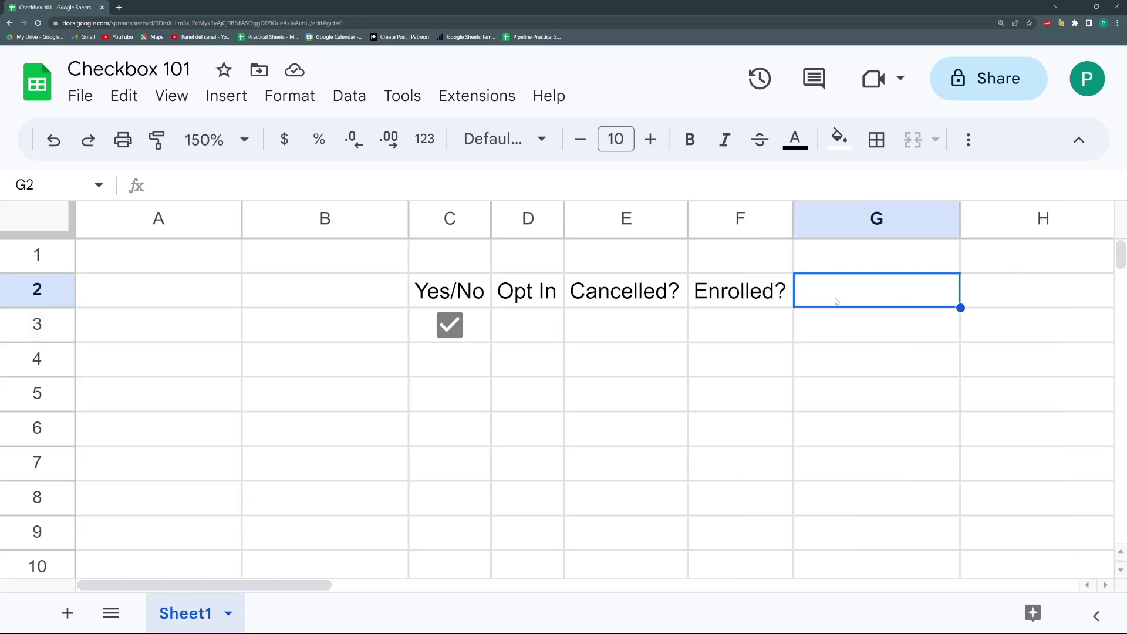
- Narrow the empty columns A and B before the checkbox table
click(548, 331)
click(643, 325)
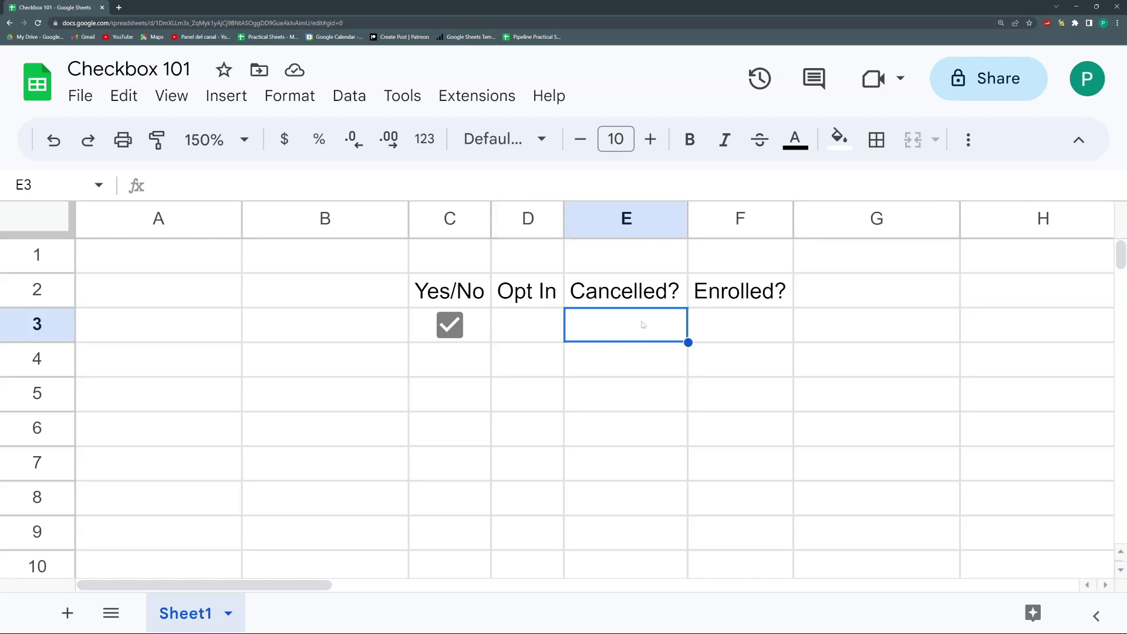
click(731, 328)
click(470, 332)
drag(369, 227, 118, 221)
- Copy the ticked checkbox from C3 into D3:F3 under the remaining headers
click(237, 328)
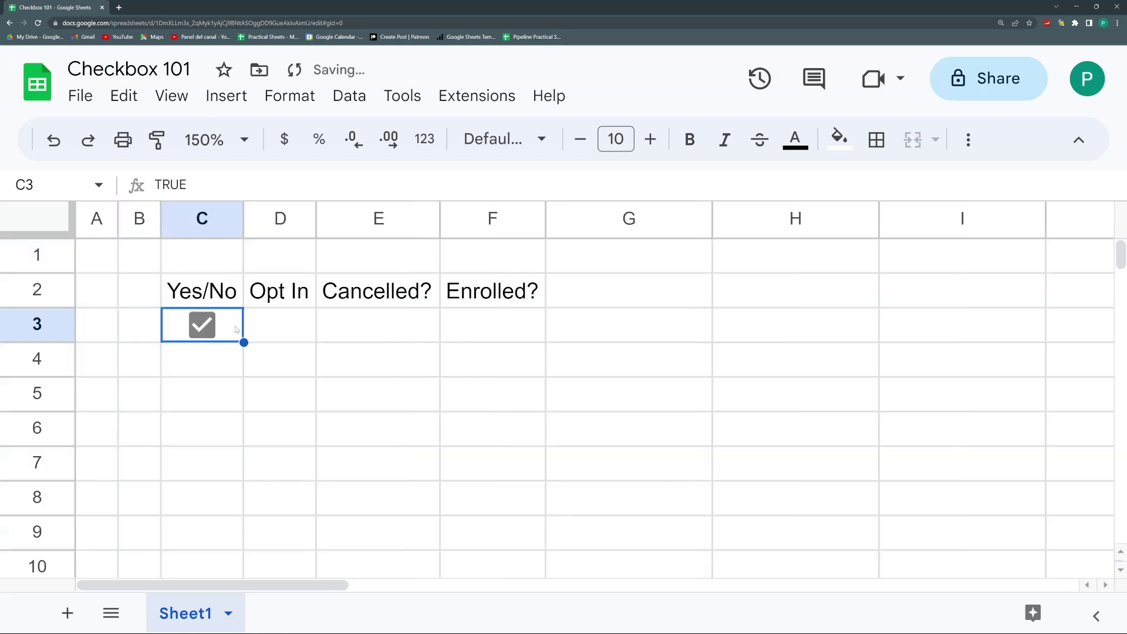
key(ctrl+c)
drag(296, 325, 461, 318)
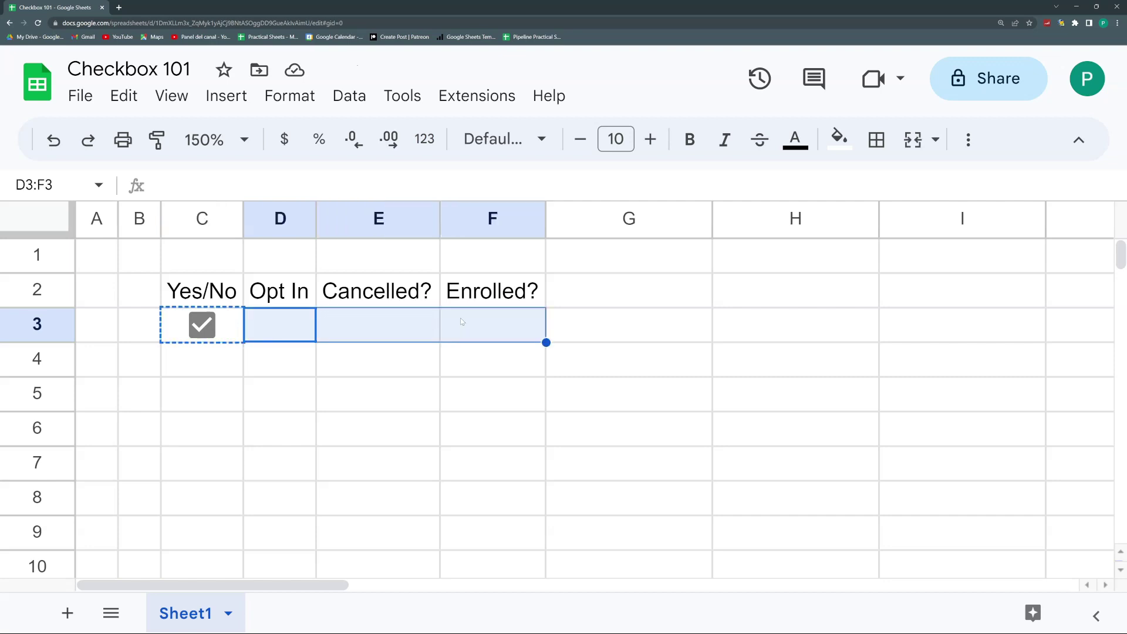
key(ctrl+v)
- Untick the checkbox under Opt In in D3
click(324, 349)
click(312, 333)
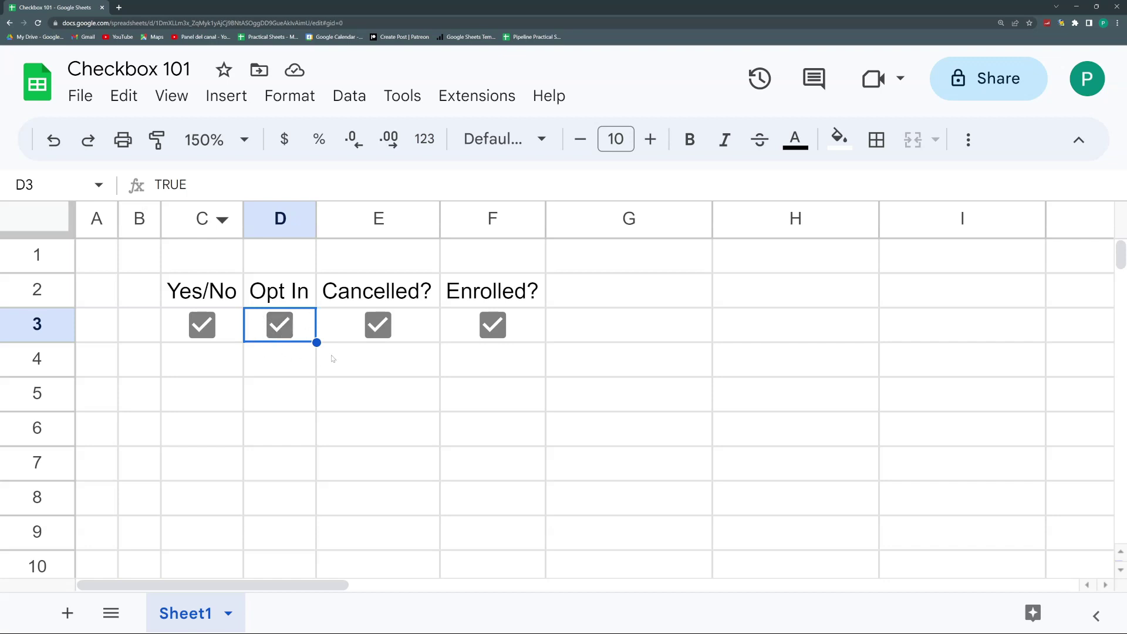
click(292, 362)
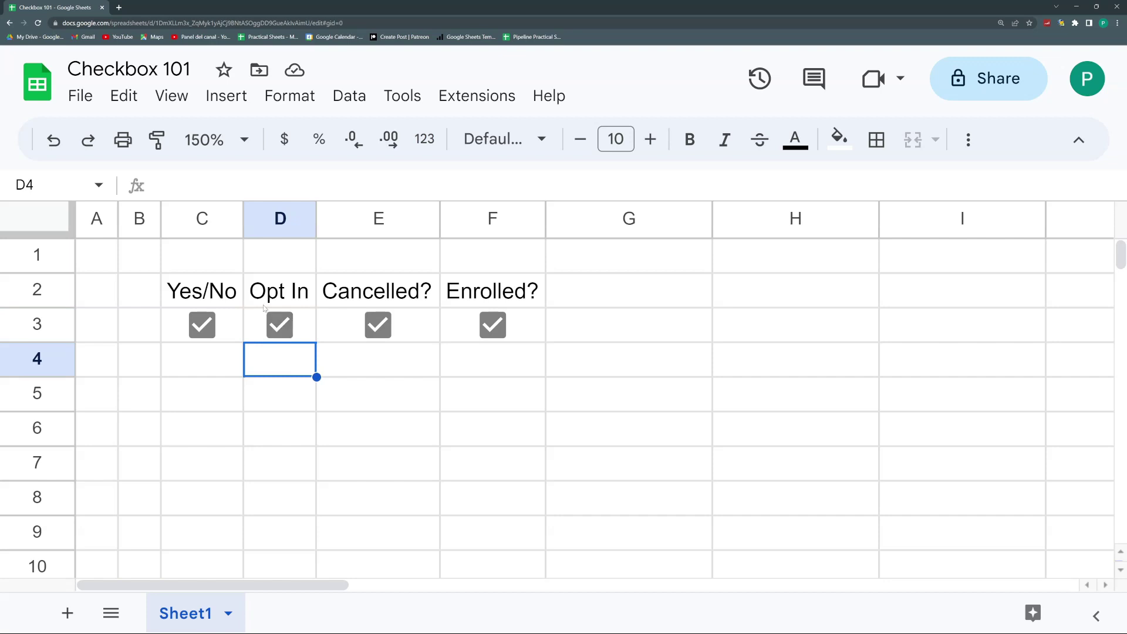
click(282, 327)
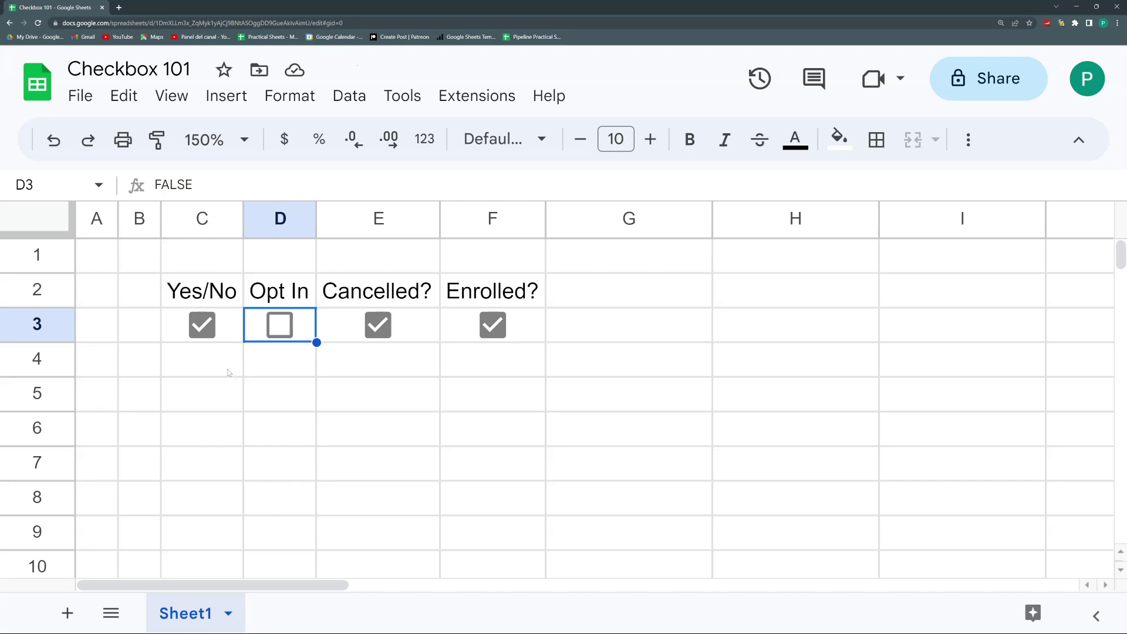
- Insert a checkbox in C4 by searching the commands for "check" with the header collapsed, and restore the header
click(191, 374)
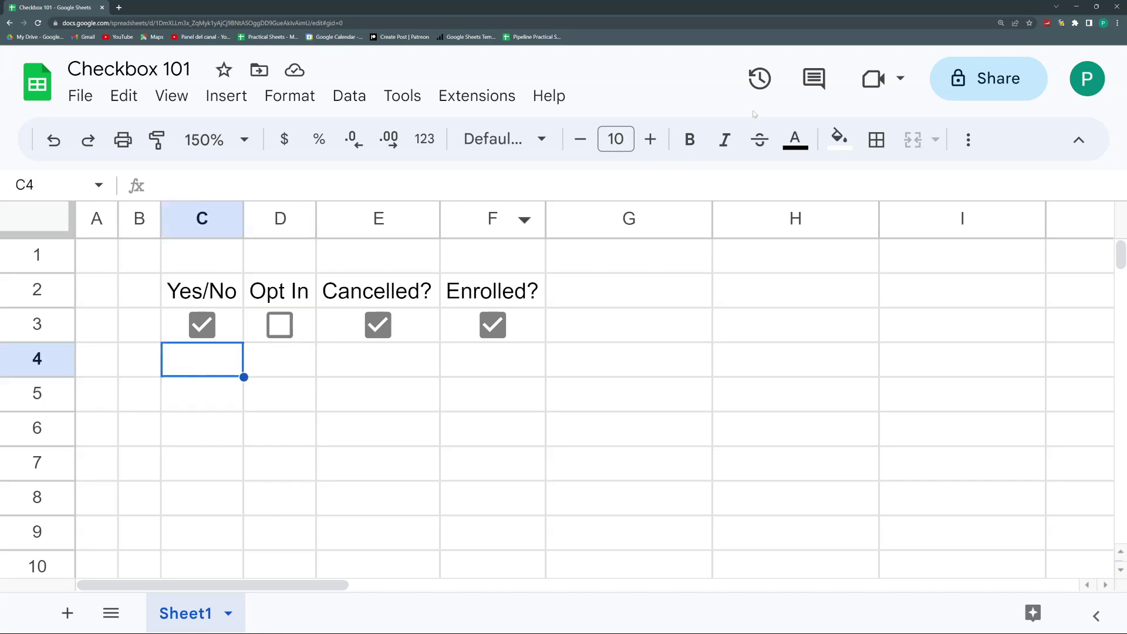
click(1076, 145)
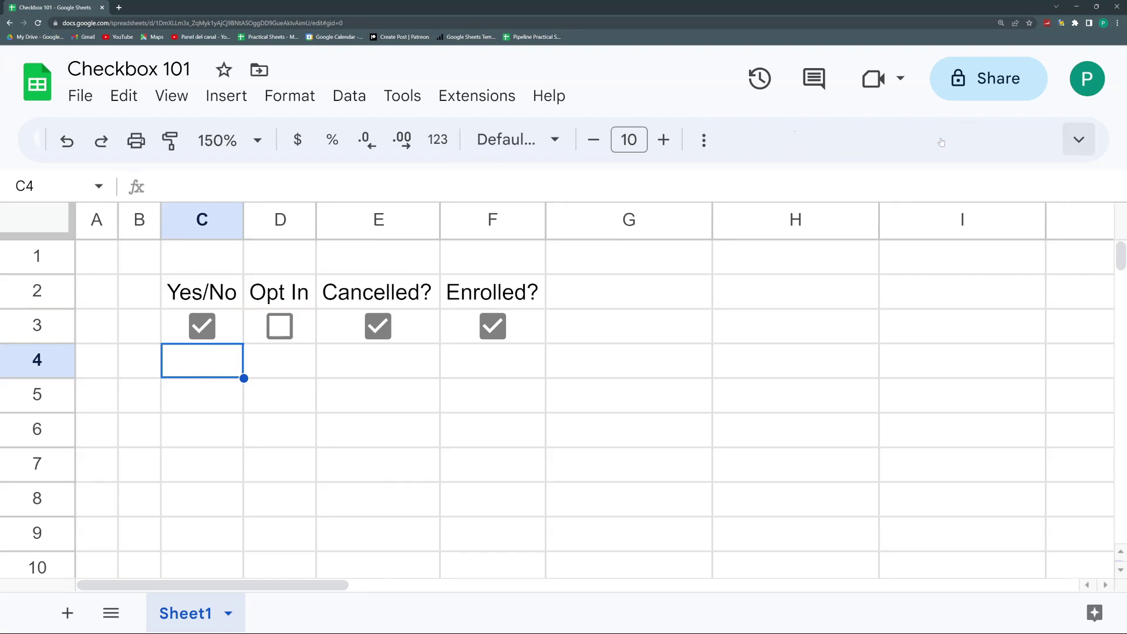
click(256, 76)
text(check)
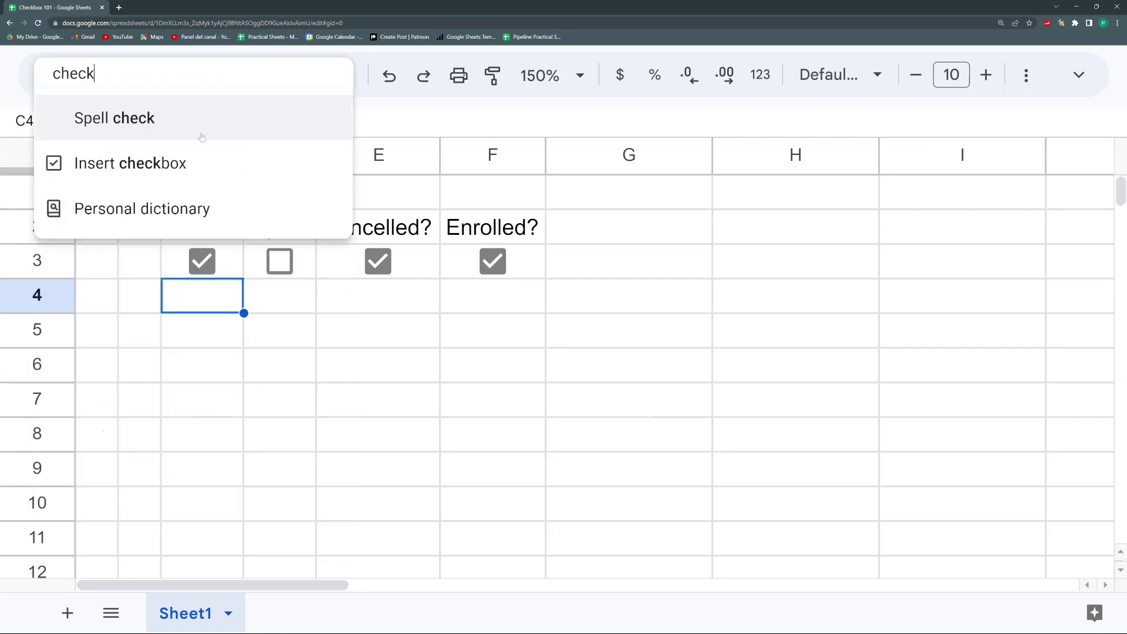
click(174, 165)
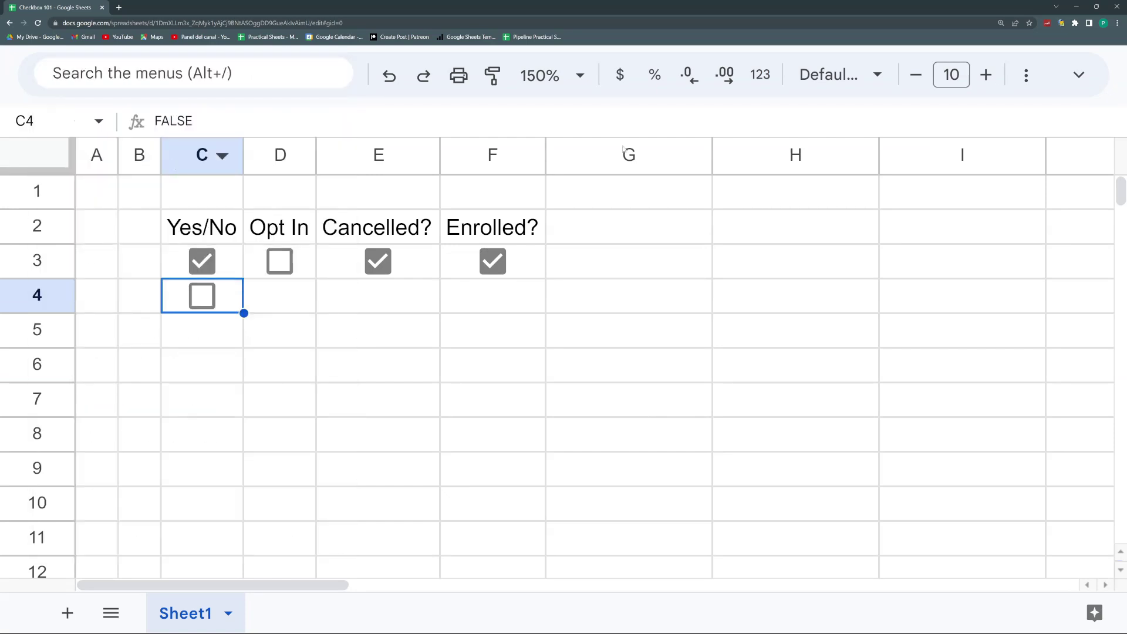
click(1079, 75)
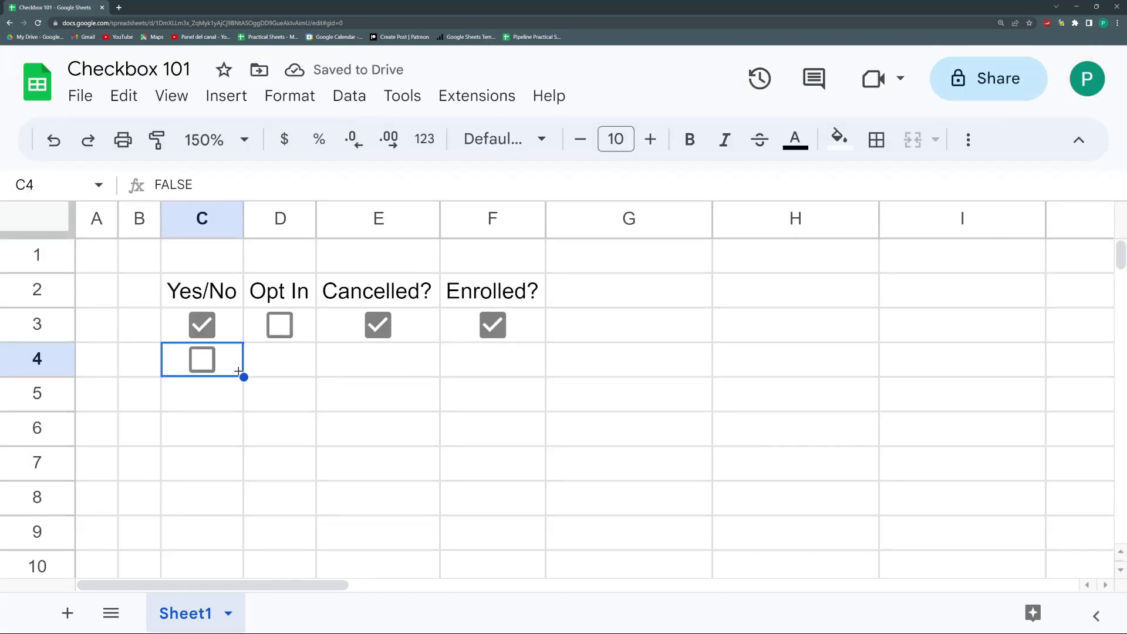
- Delete the checkbox from C4
click(216, 393)
click(213, 371)
key(Delete)
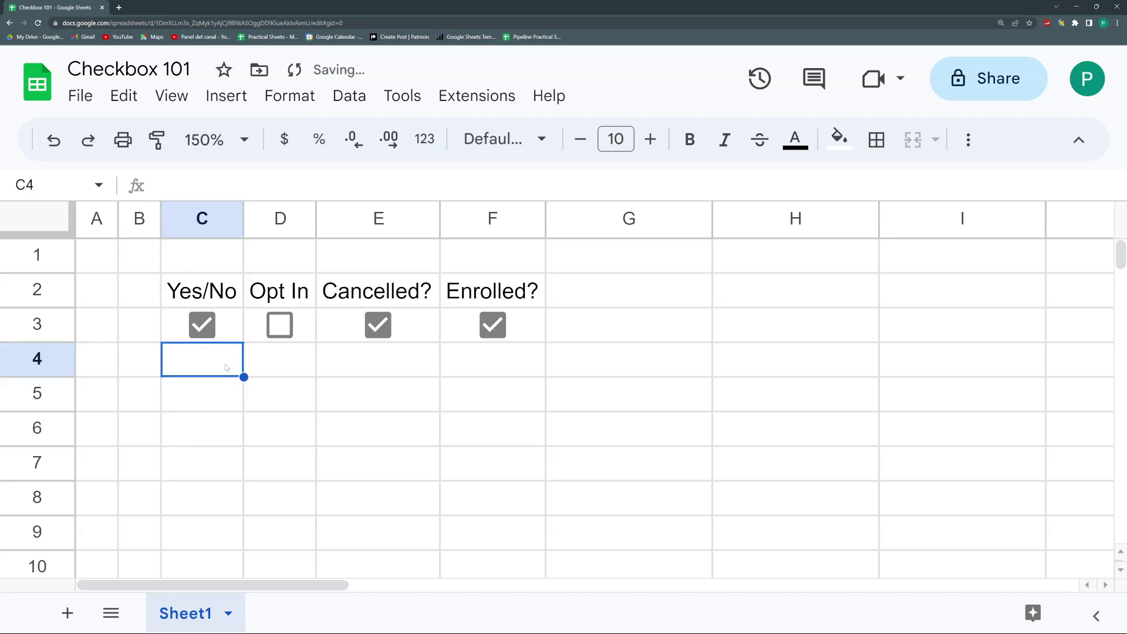
- Add a data validation rule to C4 with Checkbox as its criteria
right_click(226, 367)
scroll(302, 428, down, 5)
mouse_move(364, 607)
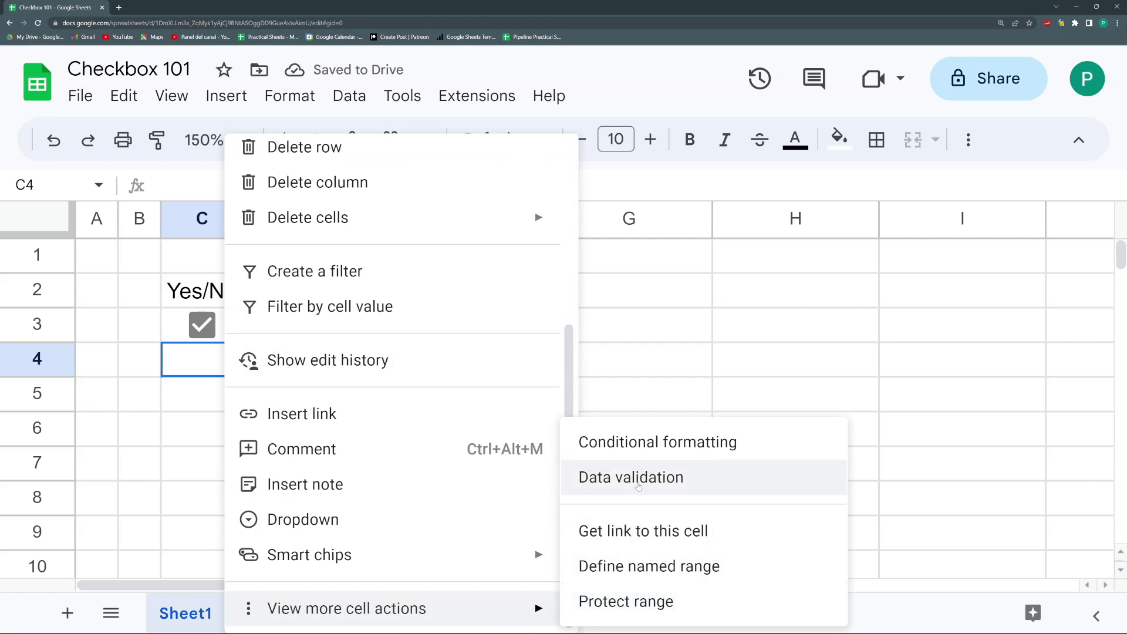
click(638, 485)
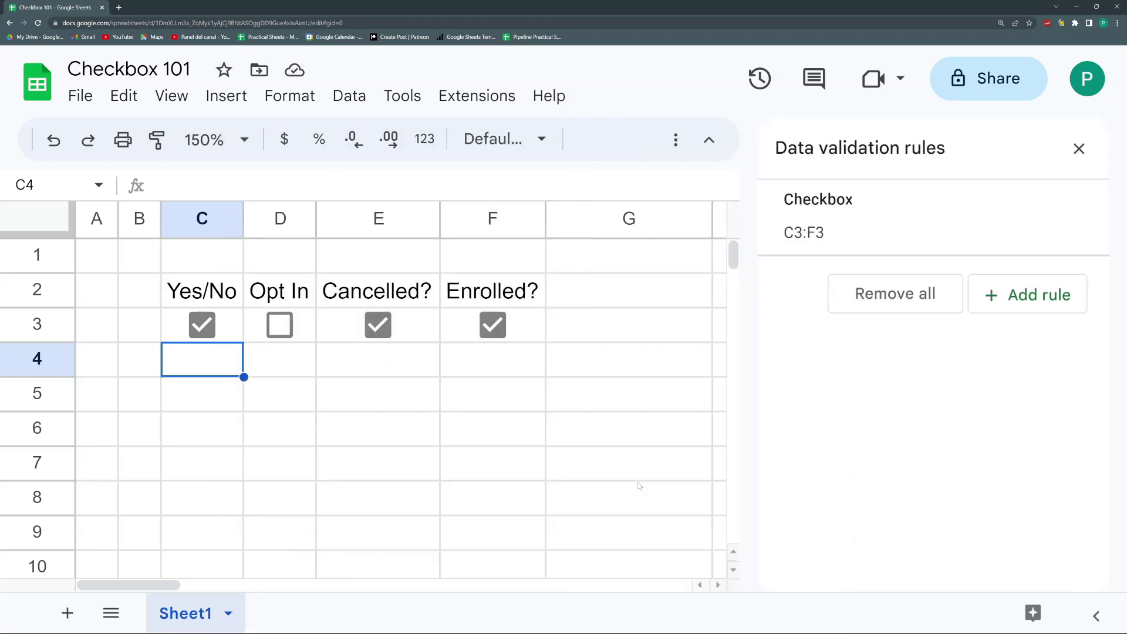
click(1000, 290)
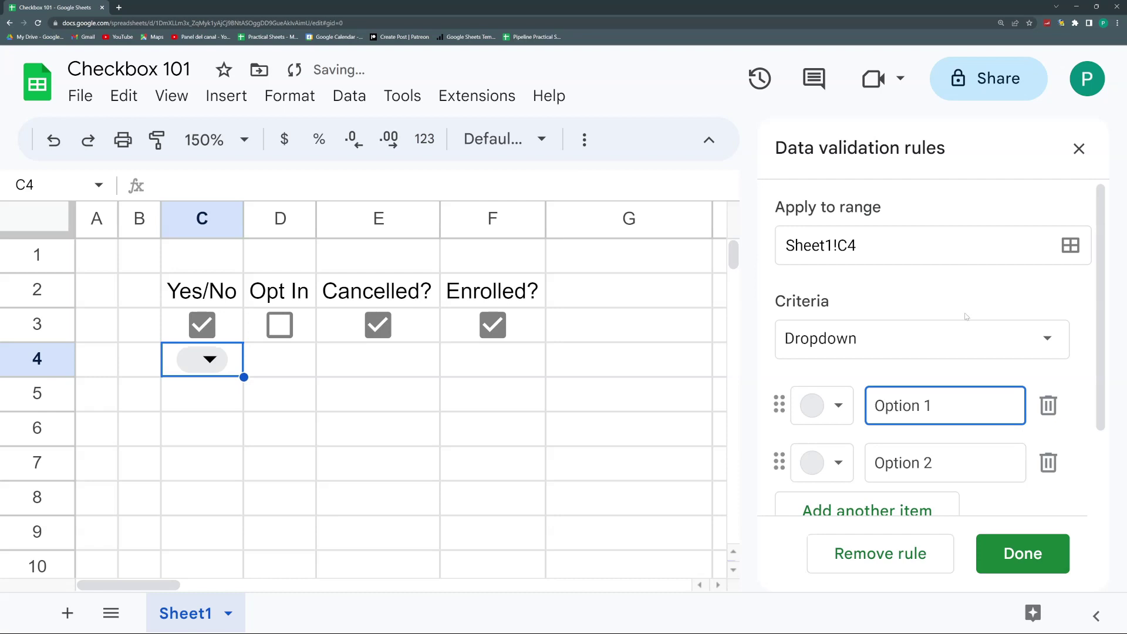
click(946, 338)
scroll(871, 423, down, 5)
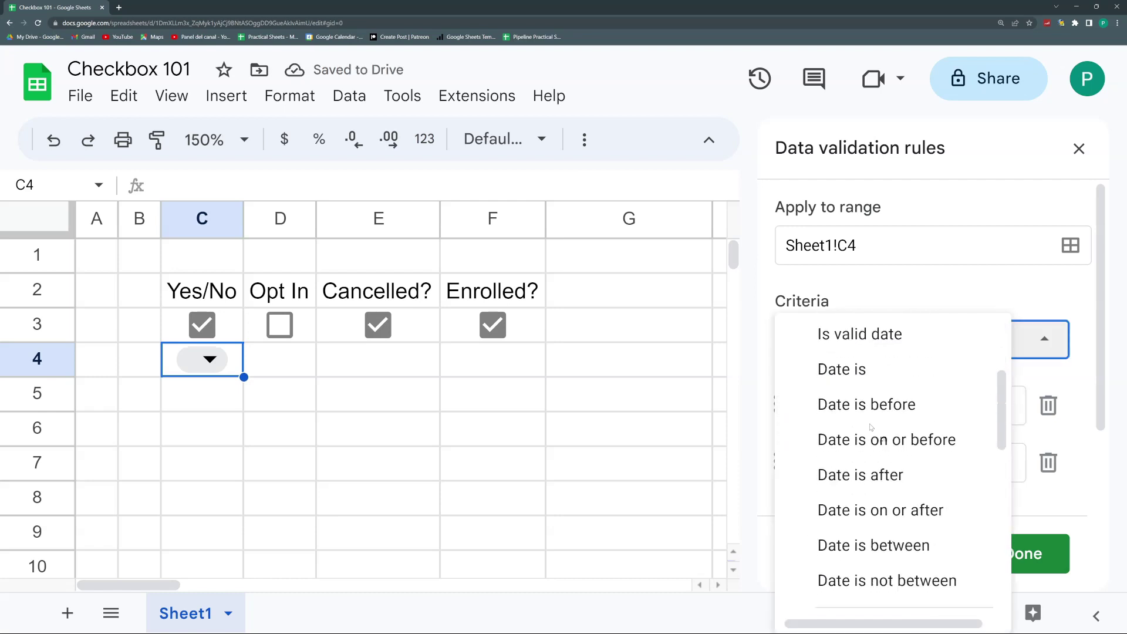
scroll(871, 426, down, 5)
click(864, 505)
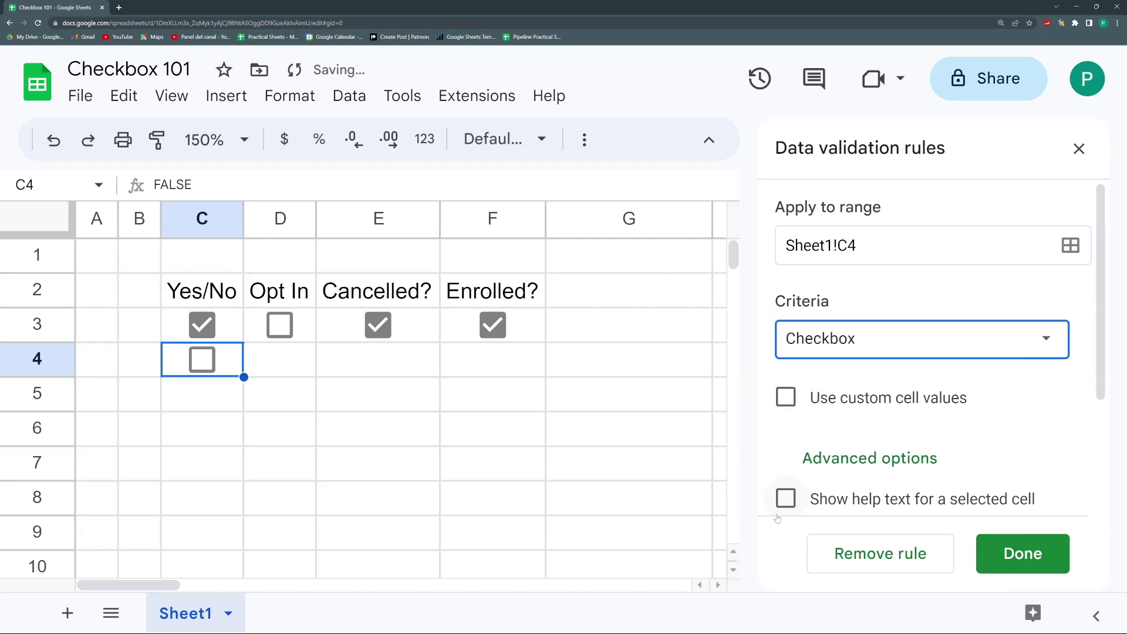
click(240, 100)
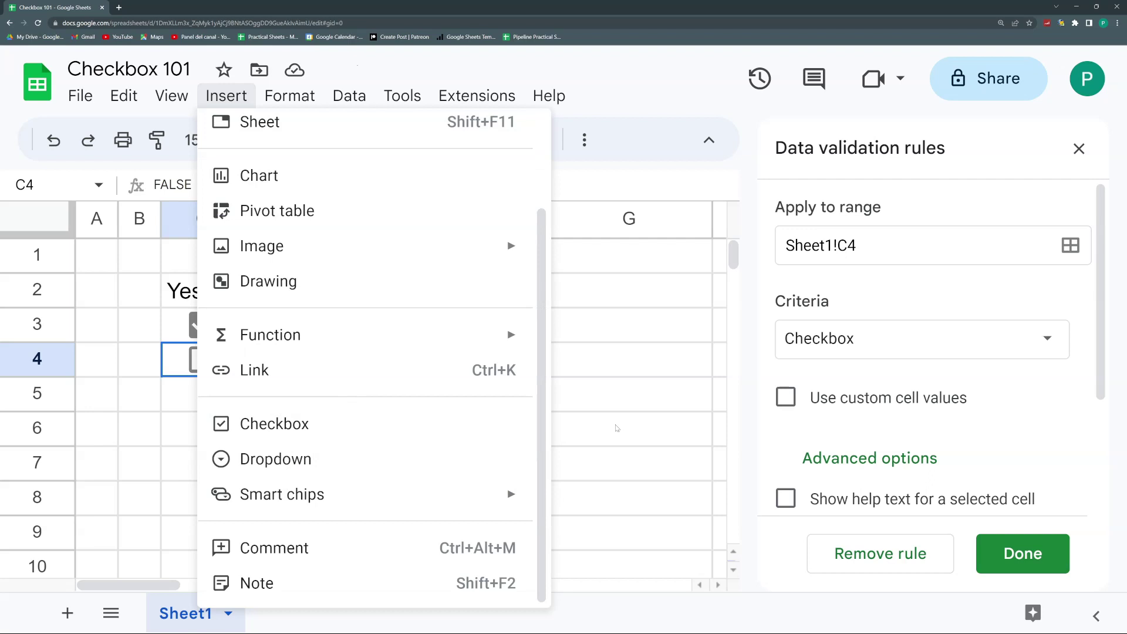
click(622, 399)
- Add a data validation rule to D4 with Checkbox as its criteria and save it
click(305, 367)
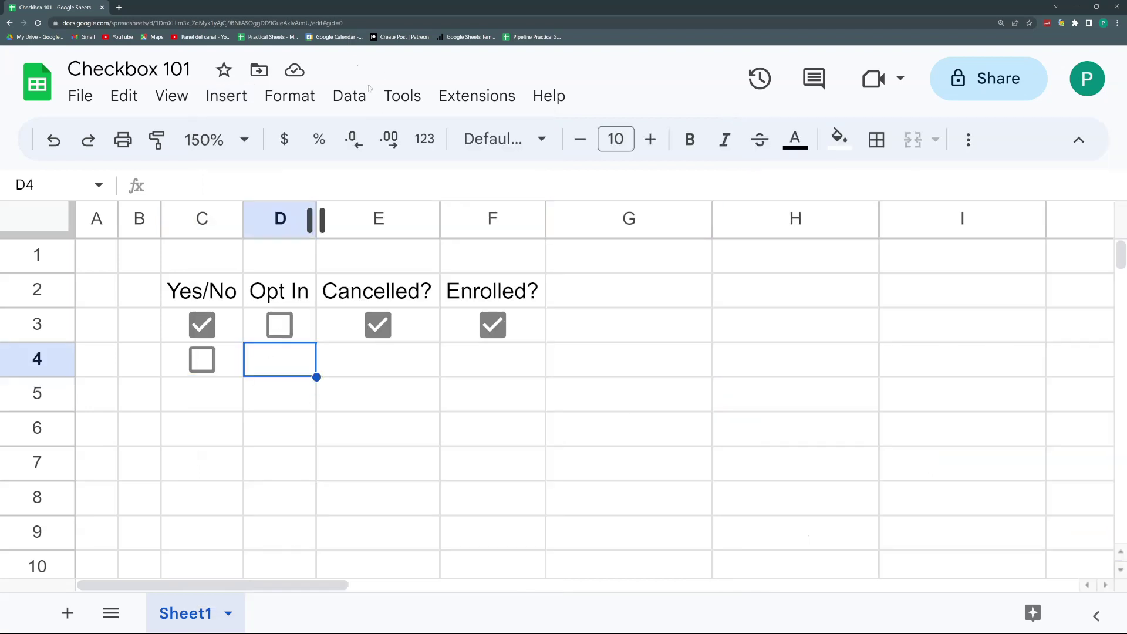
click(349, 96)
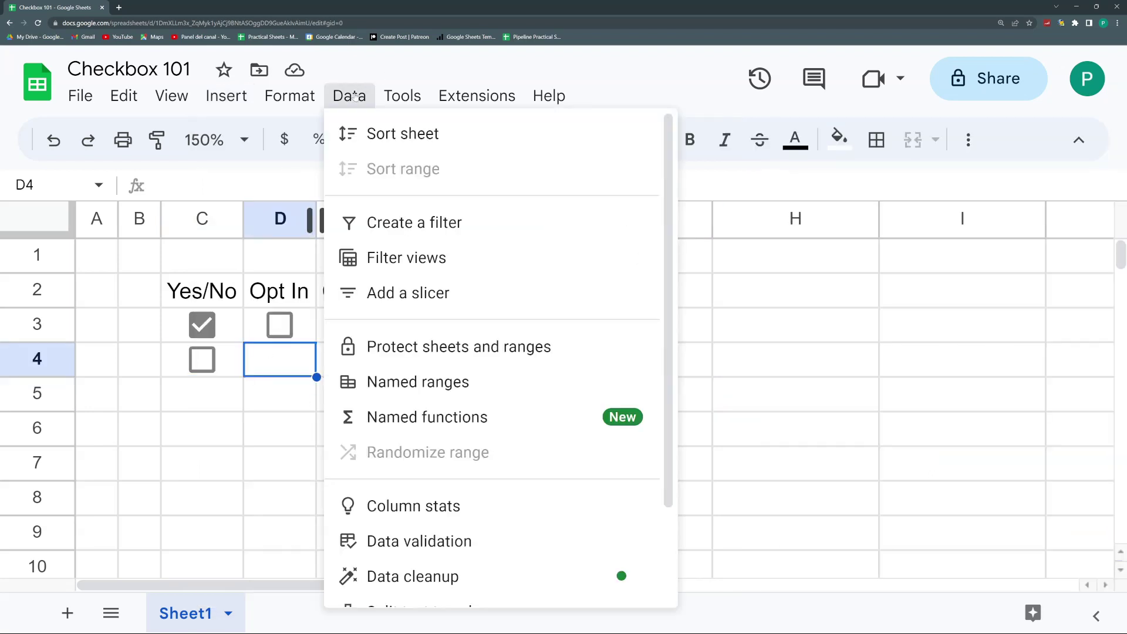
click(441, 542)
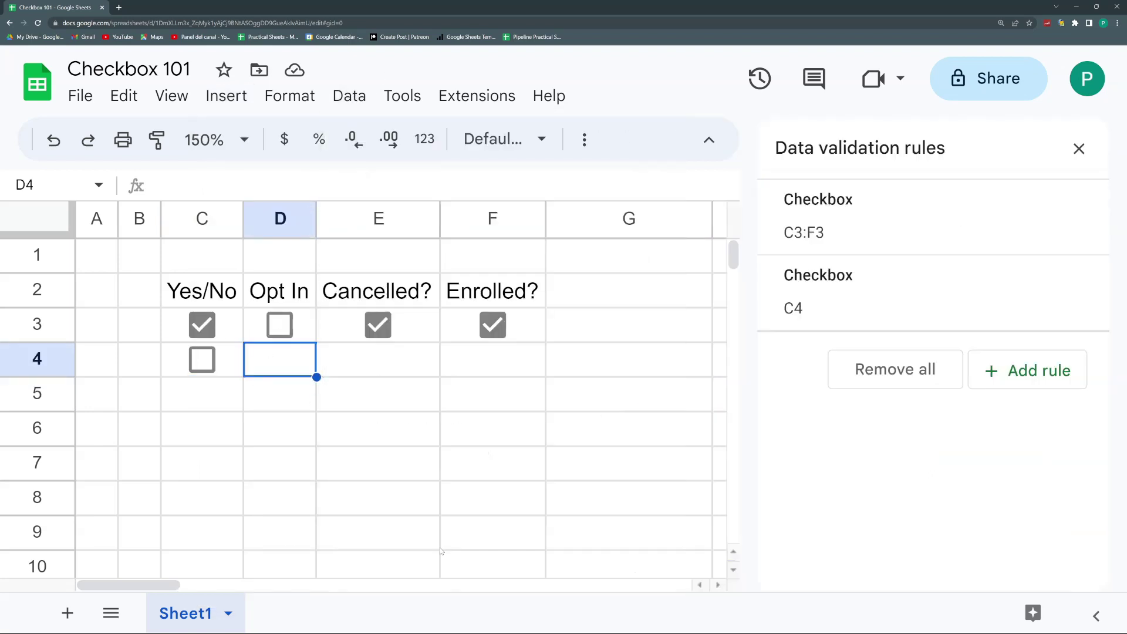
click(991, 374)
scroll(893, 480, down, 2)
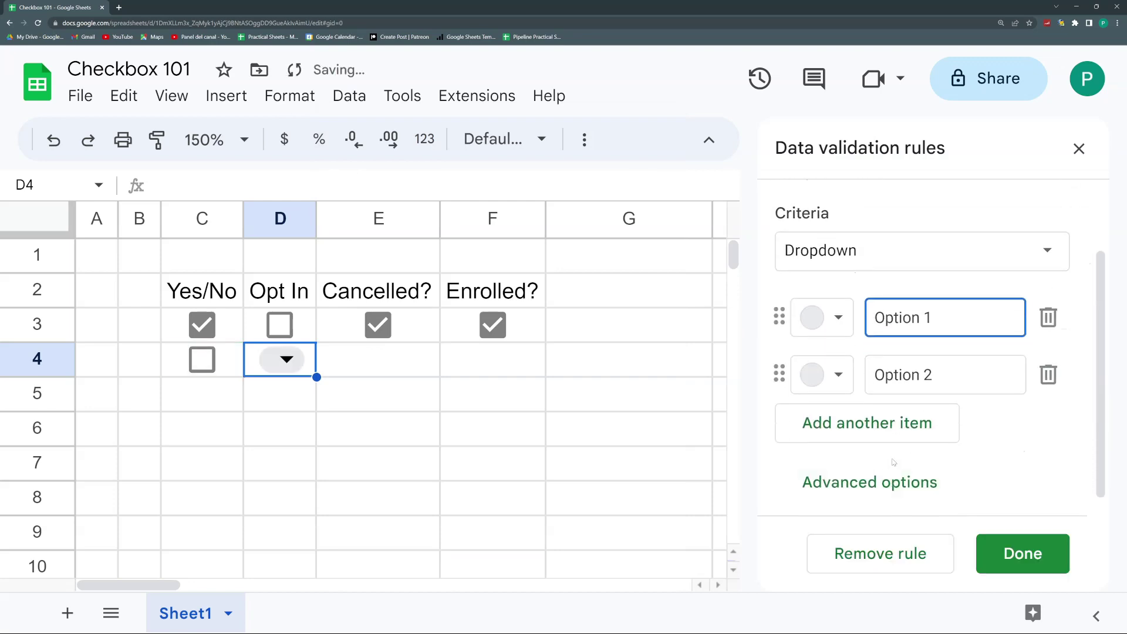
click(916, 251)
scroll(906, 446, down, 3)
scroll(905, 446, down, 6)
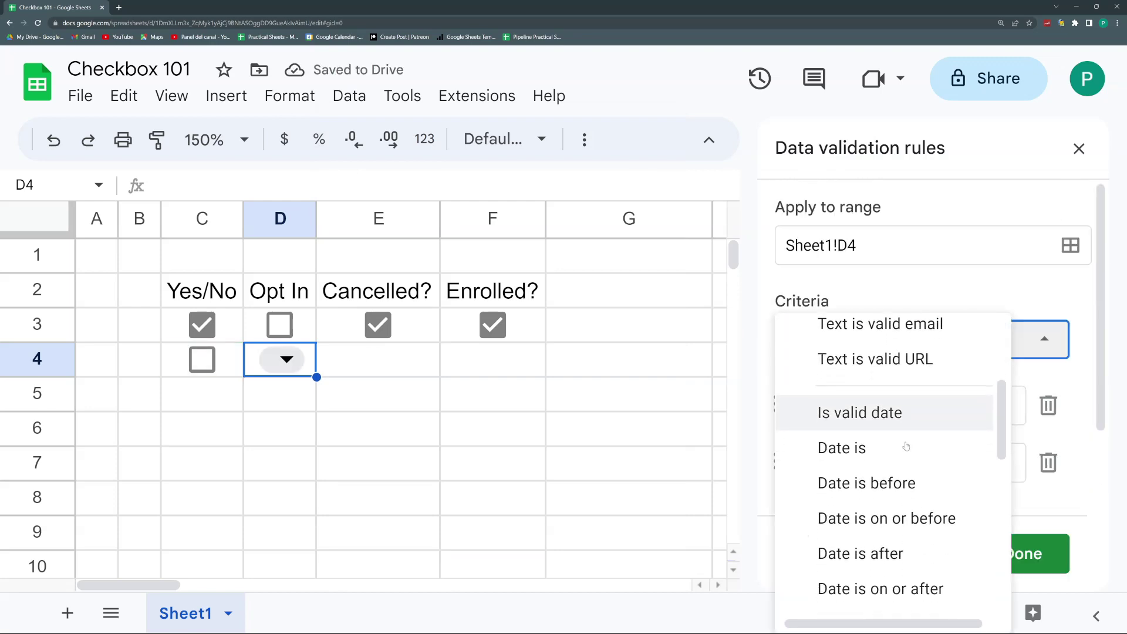
scroll(875, 565, down, 3)
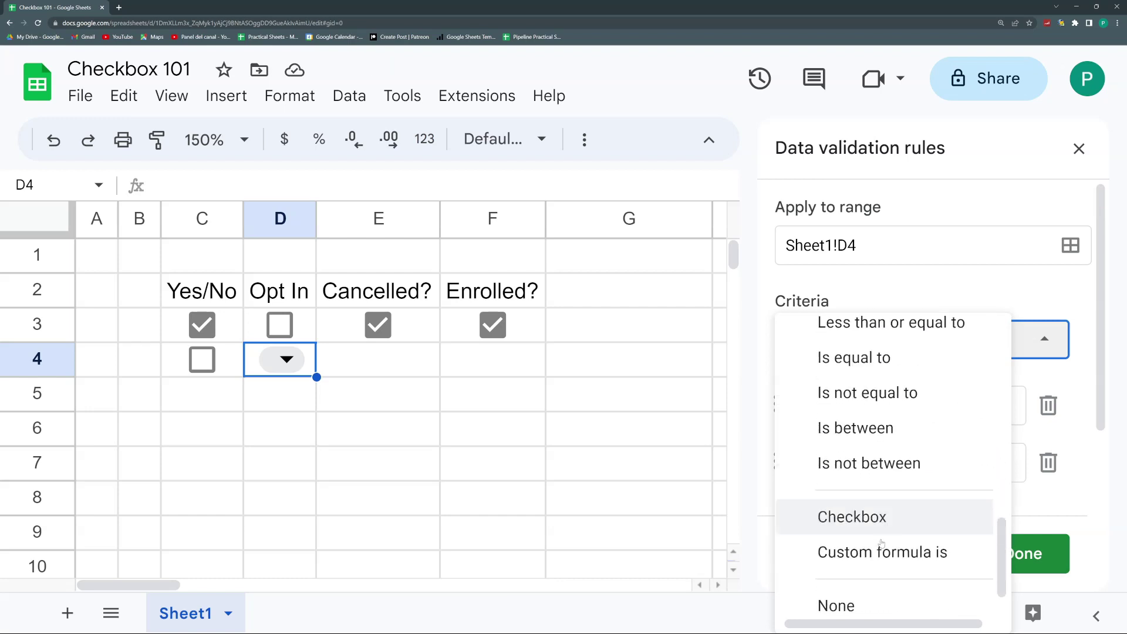
click(862, 516)
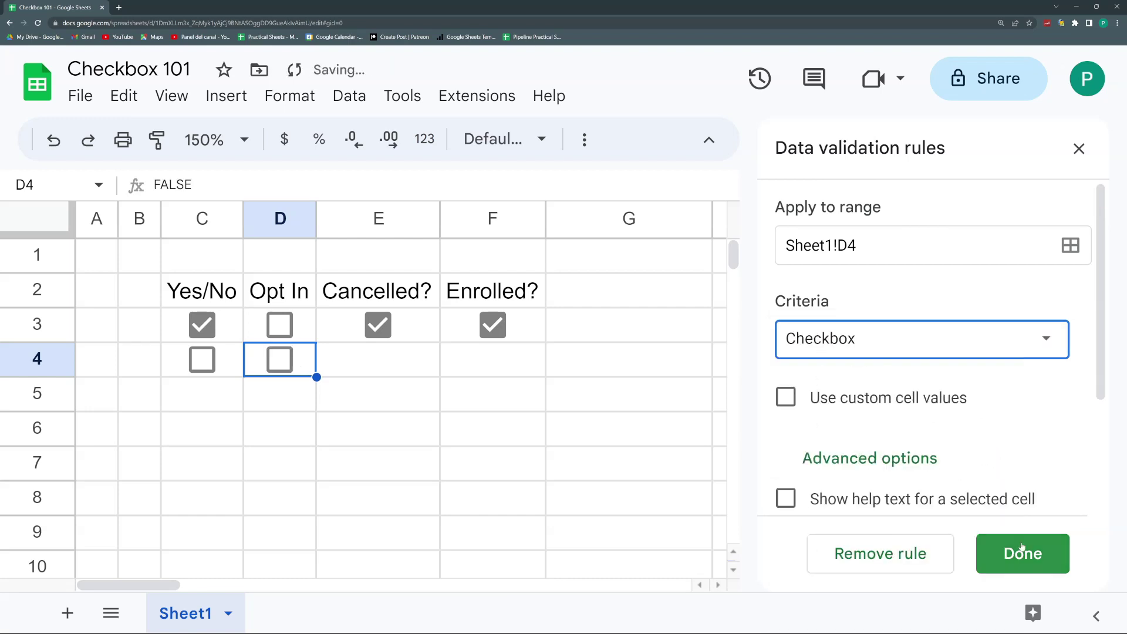
click(1031, 556)
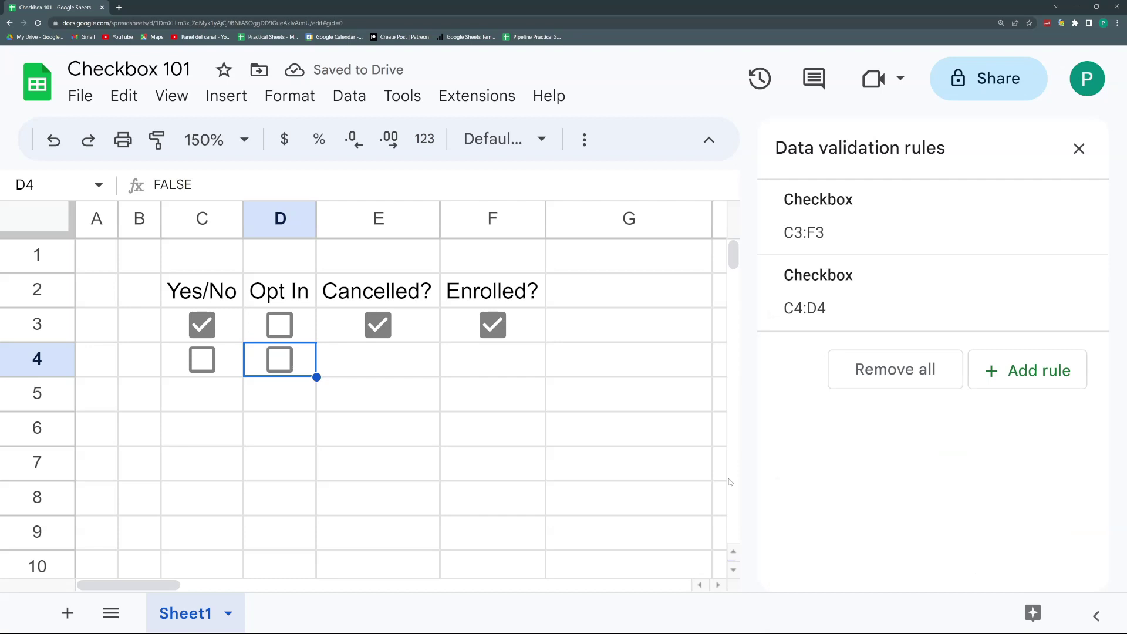
- Delete the empty row 1 and the empty columns A and B so the table starts in A1
click(228, 326)
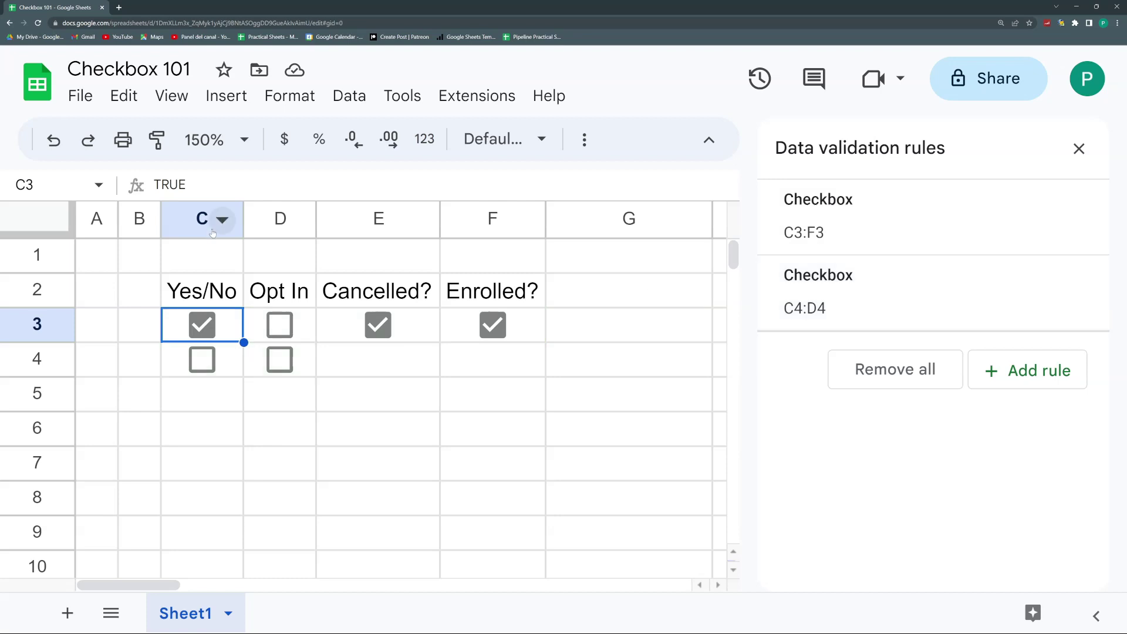
click(64, 253)
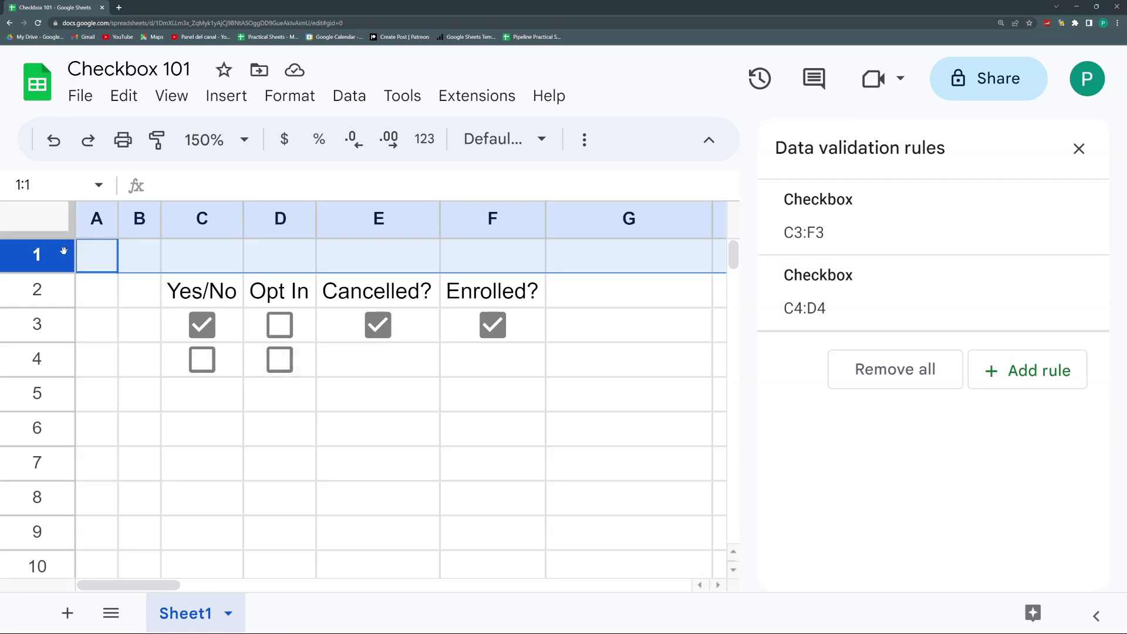
key(ctrl+alt+minus)
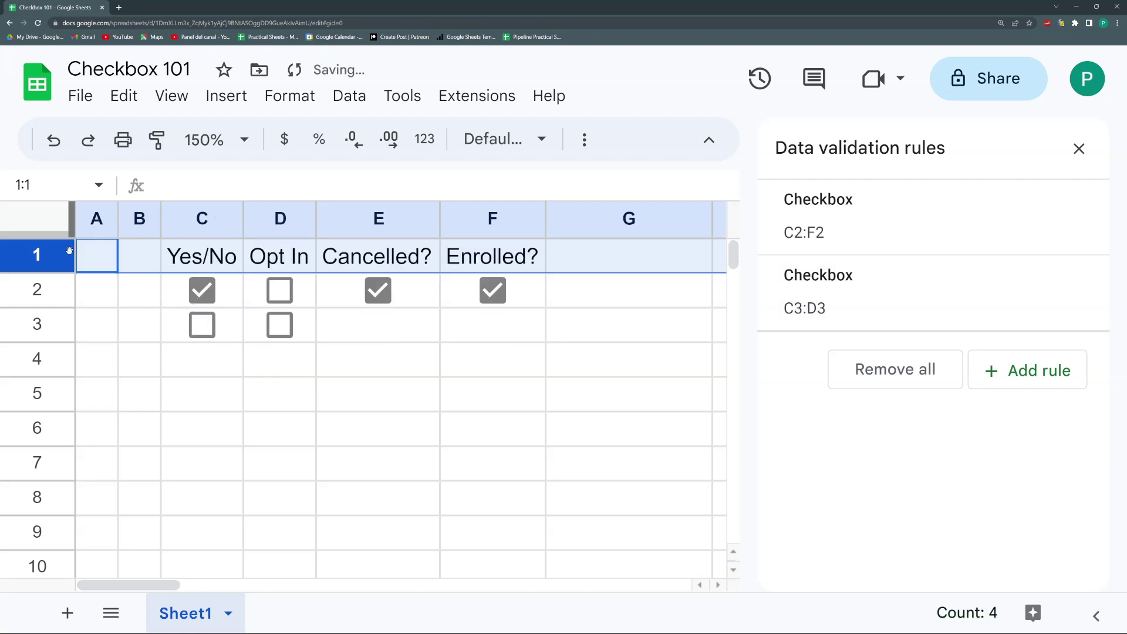
click(133, 221)
click(96, 219)
shift+click(138, 219)
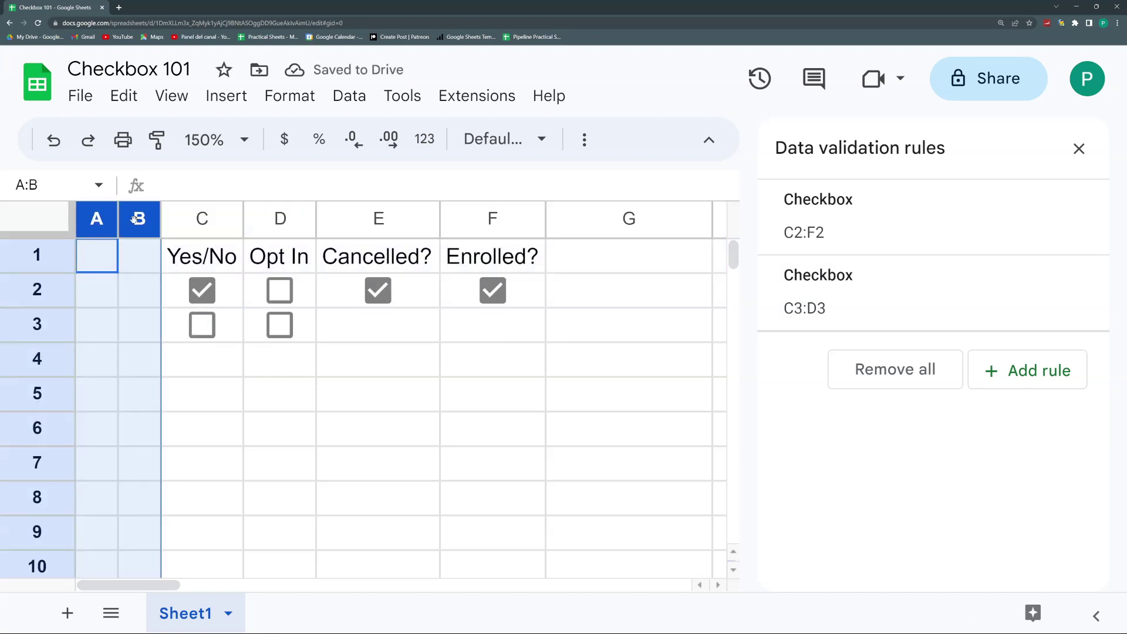
key(ctrl+alt+minus)
click(142, 274)
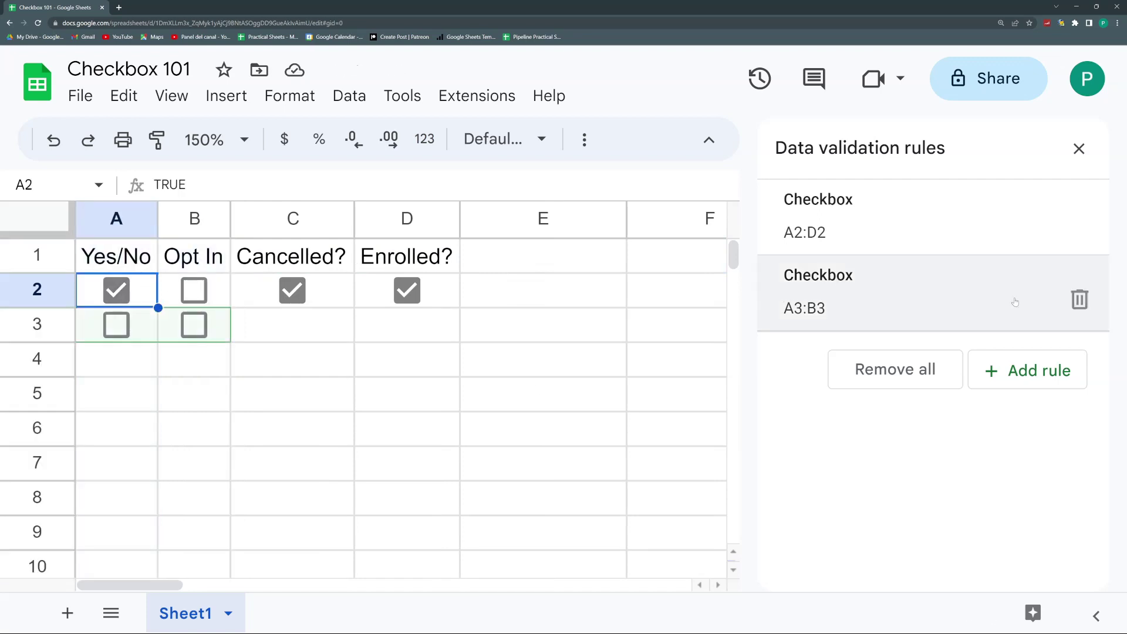
- Remove the checkbox rule on A3:B3 and clear the range A2:E4
click(1076, 297)
click(320, 433)
drag(152, 298, 546, 372)
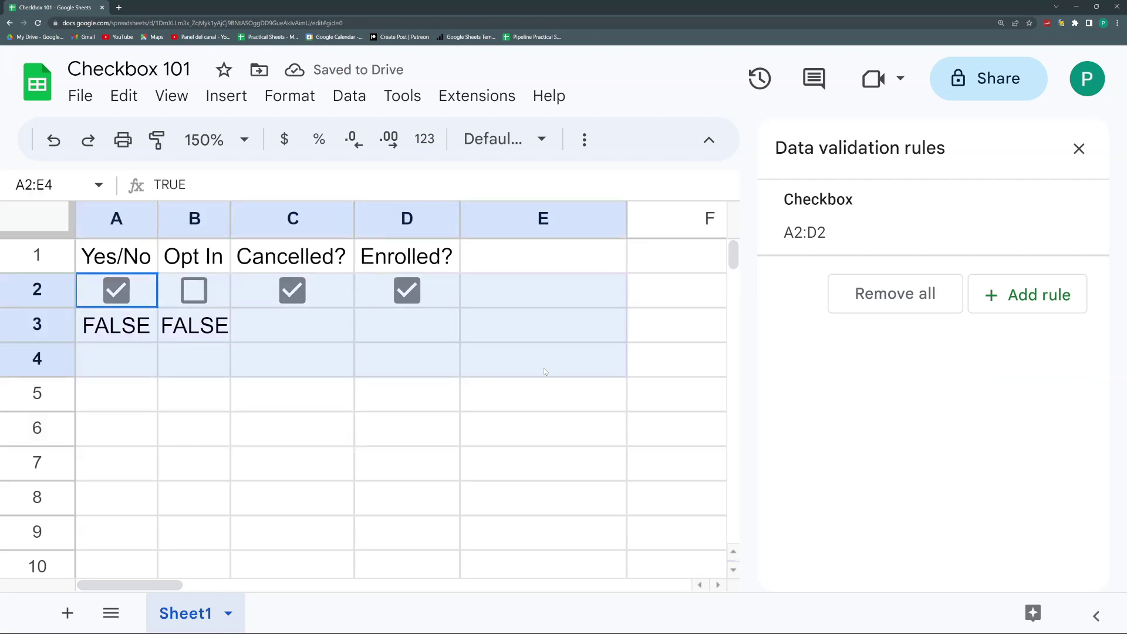
key(Delete)
- Add a Checkbox data validation rule to the range A2:A, save it and close the validation rules
click(120, 288)
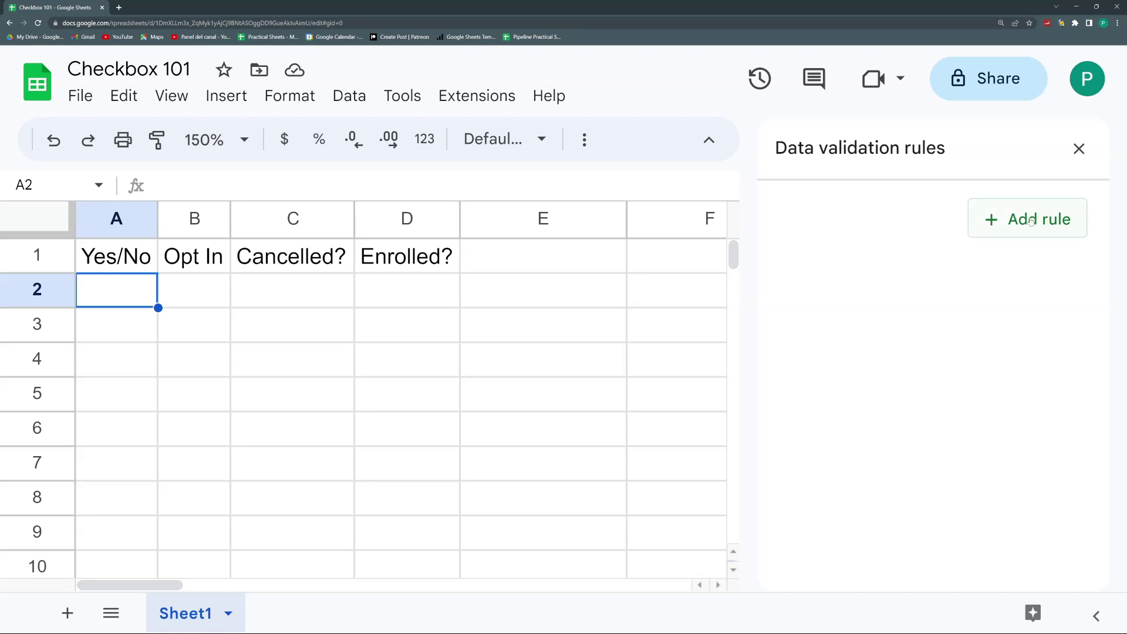
click(1032, 220)
click(874, 251)
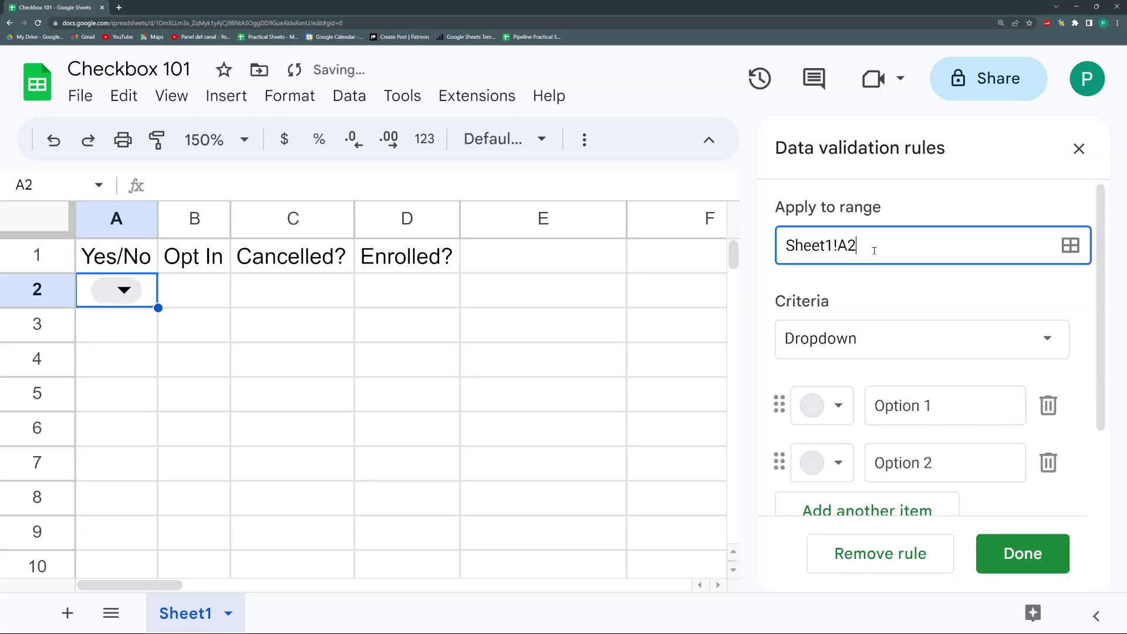
text(:A)
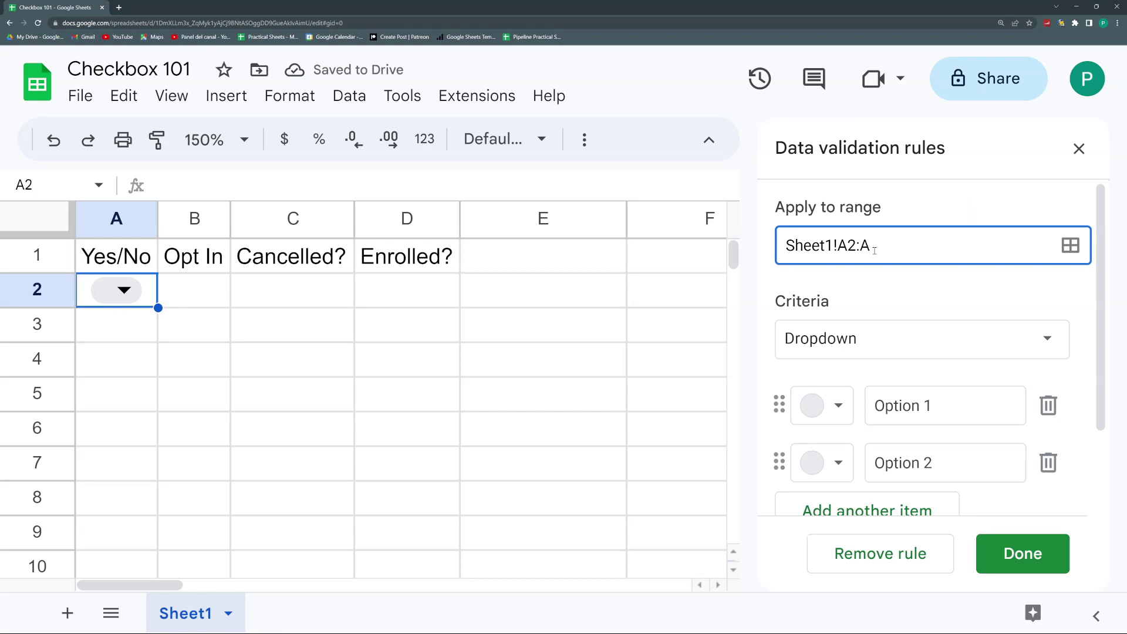
click(867, 350)
scroll(875, 441, down, 5)
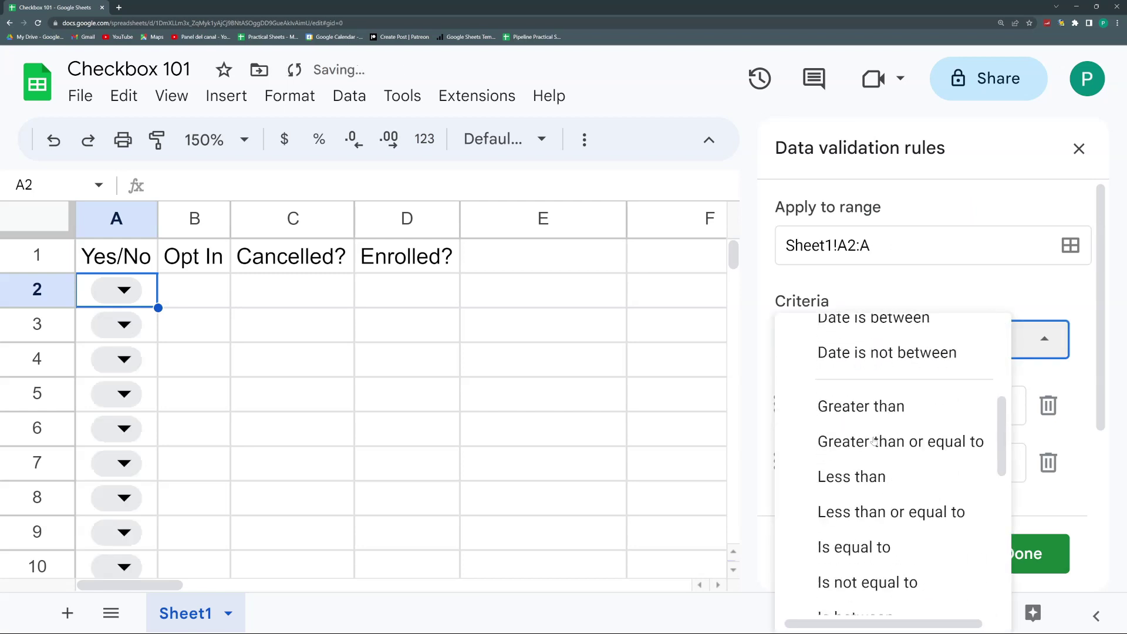
scroll(875, 441, down, 3)
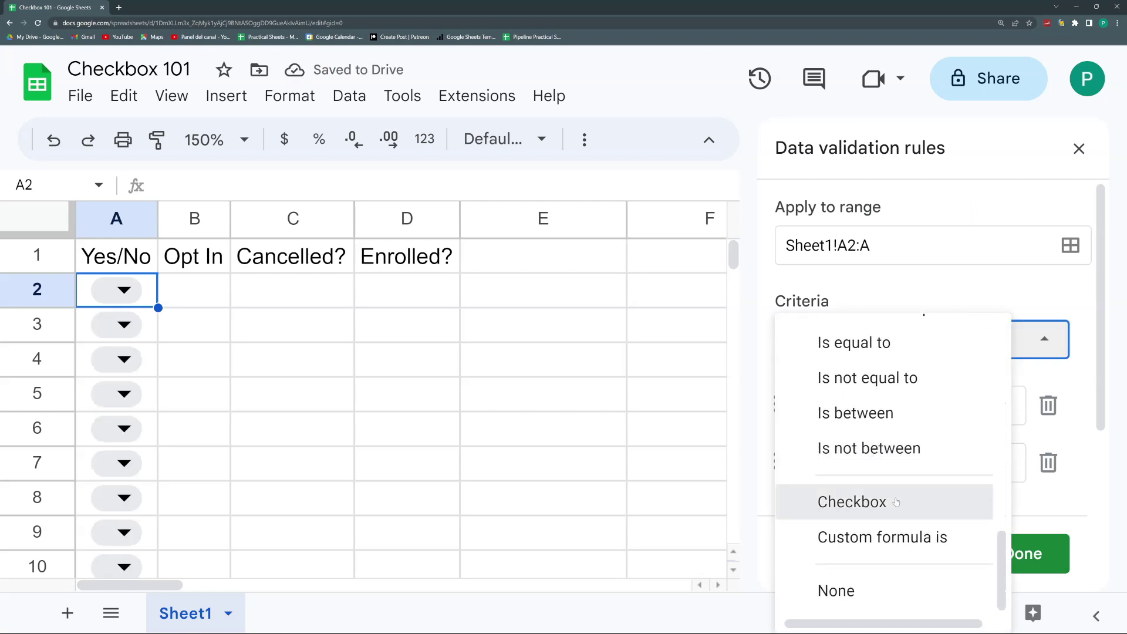
click(896, 501)
click(1005, 540)
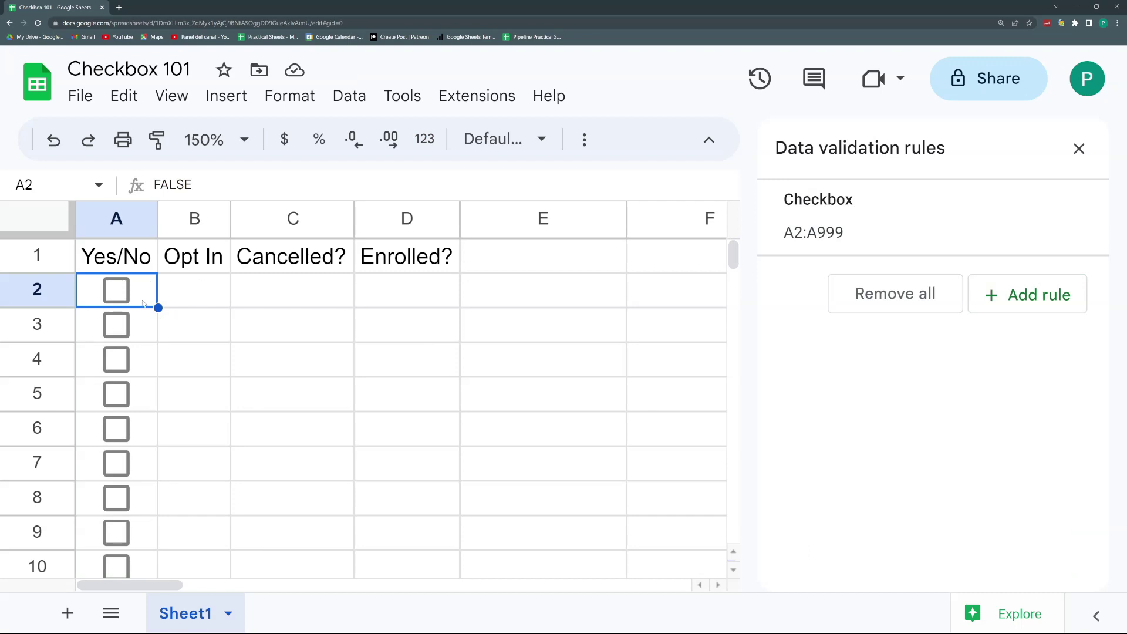
scroll(147, 307, down, 3)
scroll(148, 307, up, 3)
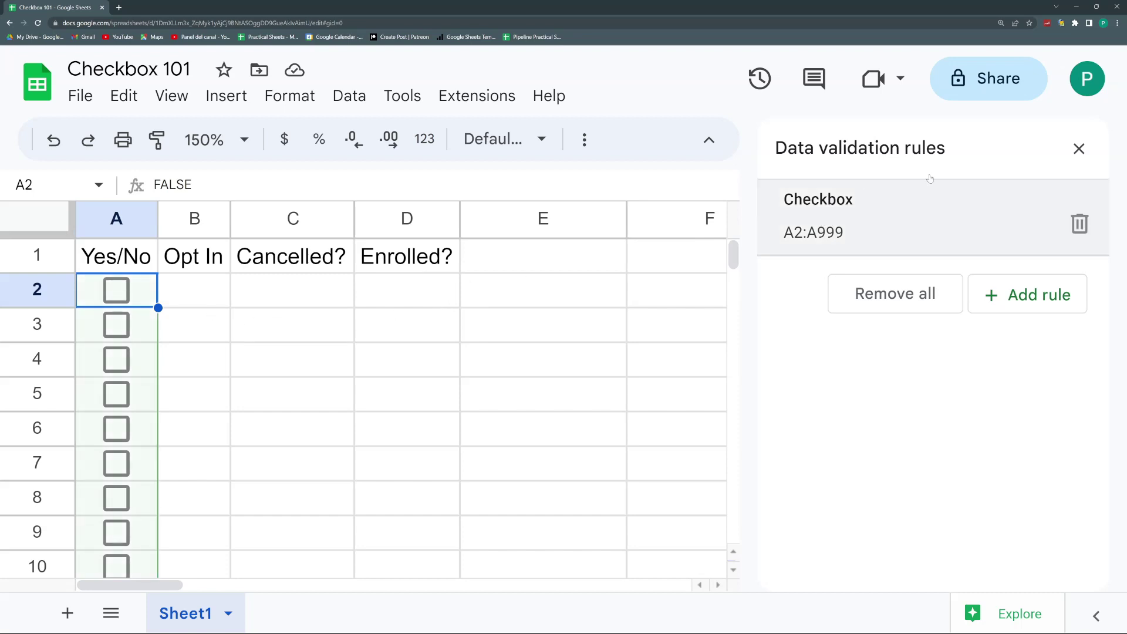
click(1079, 148)
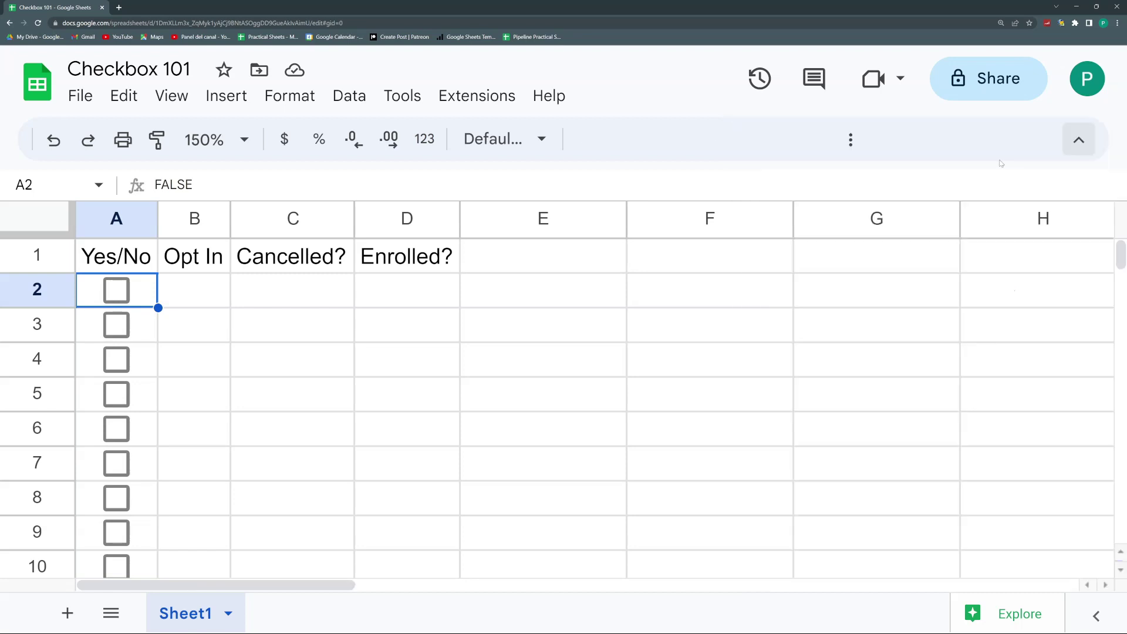
- Open the Checkbox data validation rule covering A2:A999 for editing
right_click(144, 292)
scroll(291, 529, down, 5)
mouse_move(292, 607)
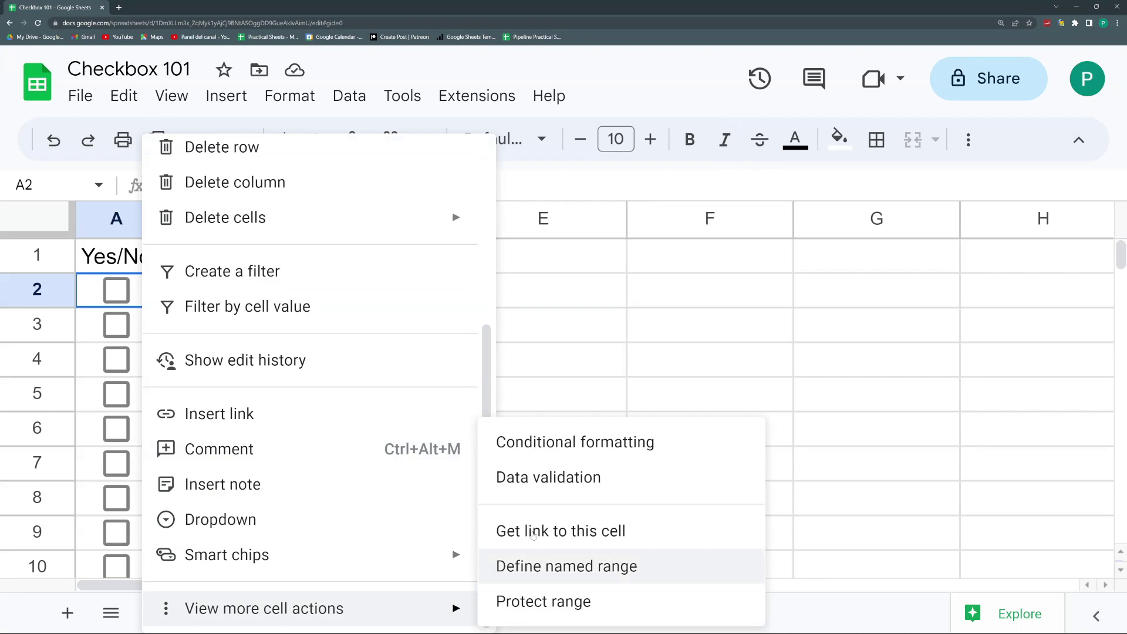
click(549, 477)
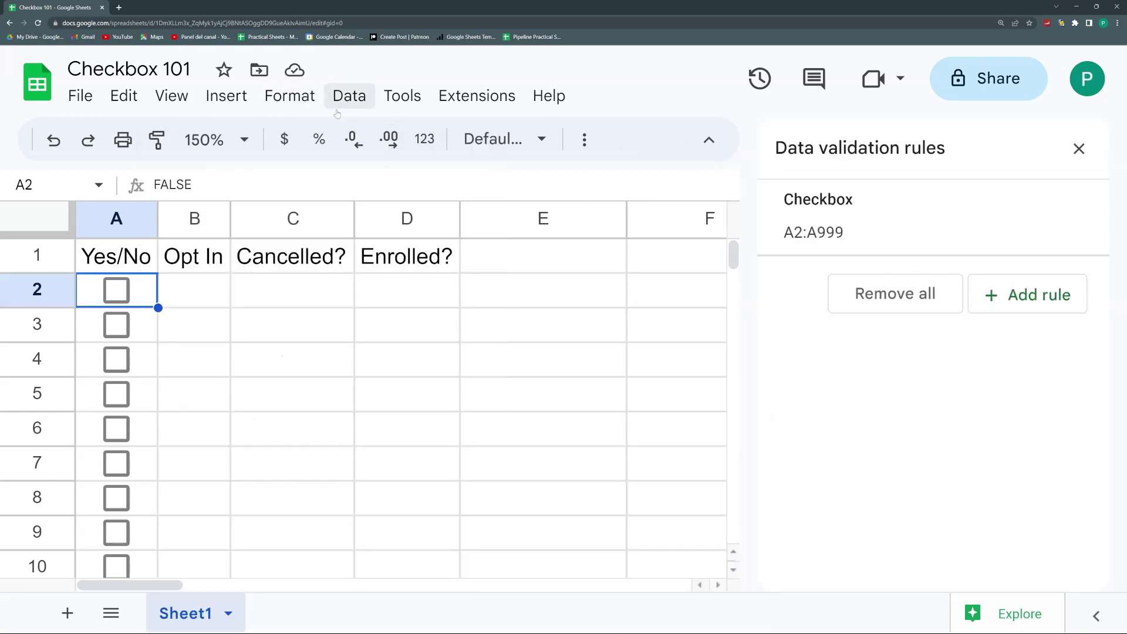
mouse_move(830, 223)
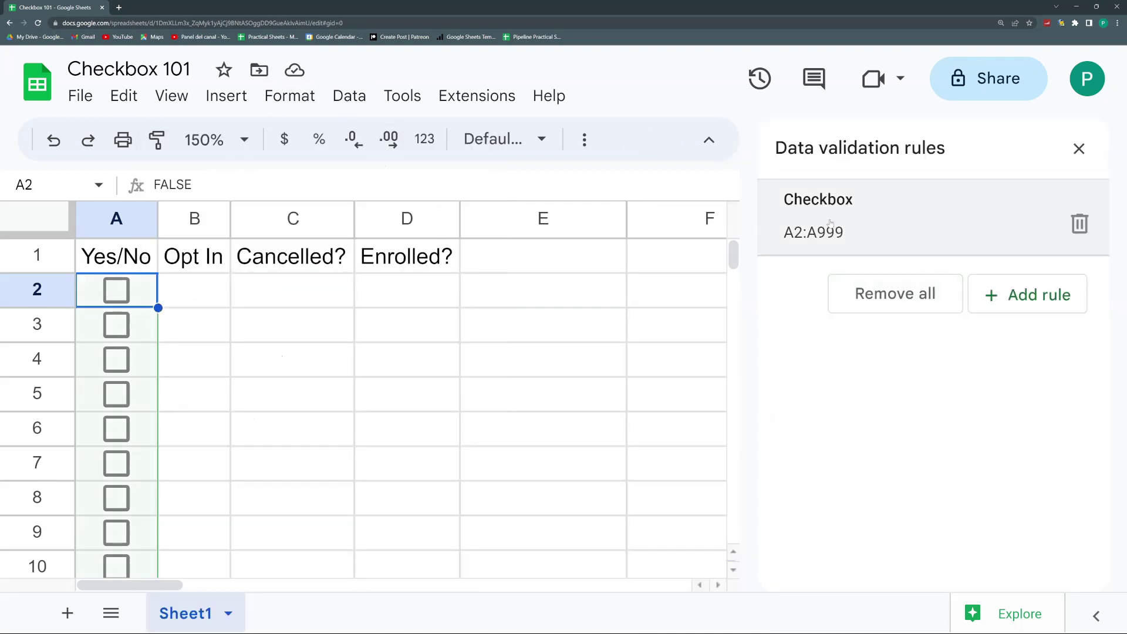
click(865, 232)
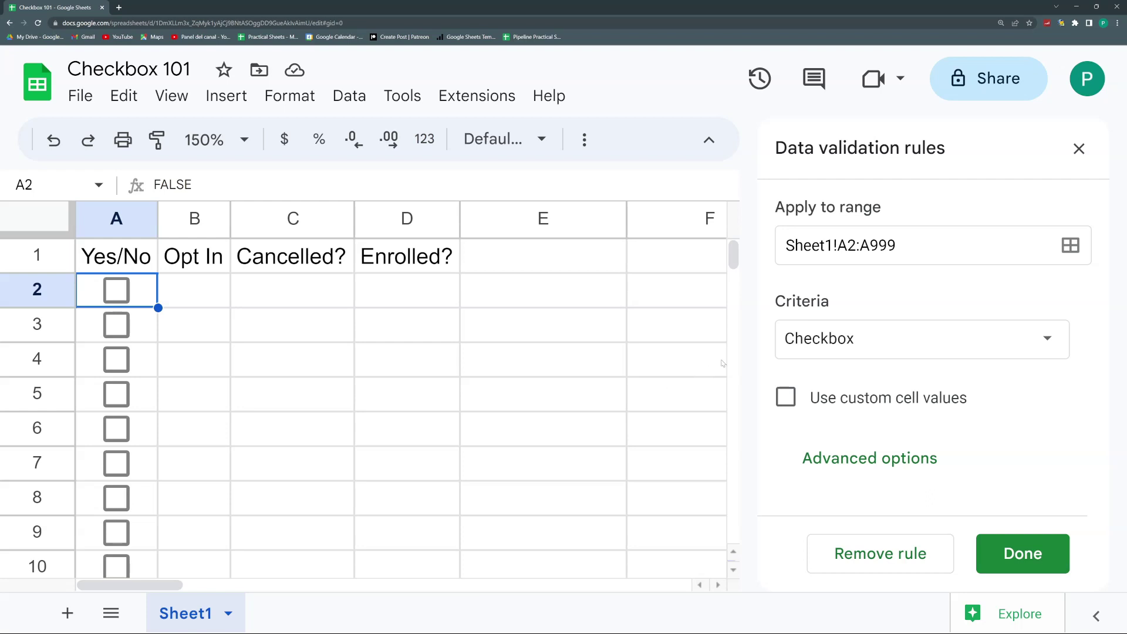
- Enable custom cell values for the checkbox rule, with 1 for checked and 0 for unchecked, and save it
click(787, 398)
click(929, 450)
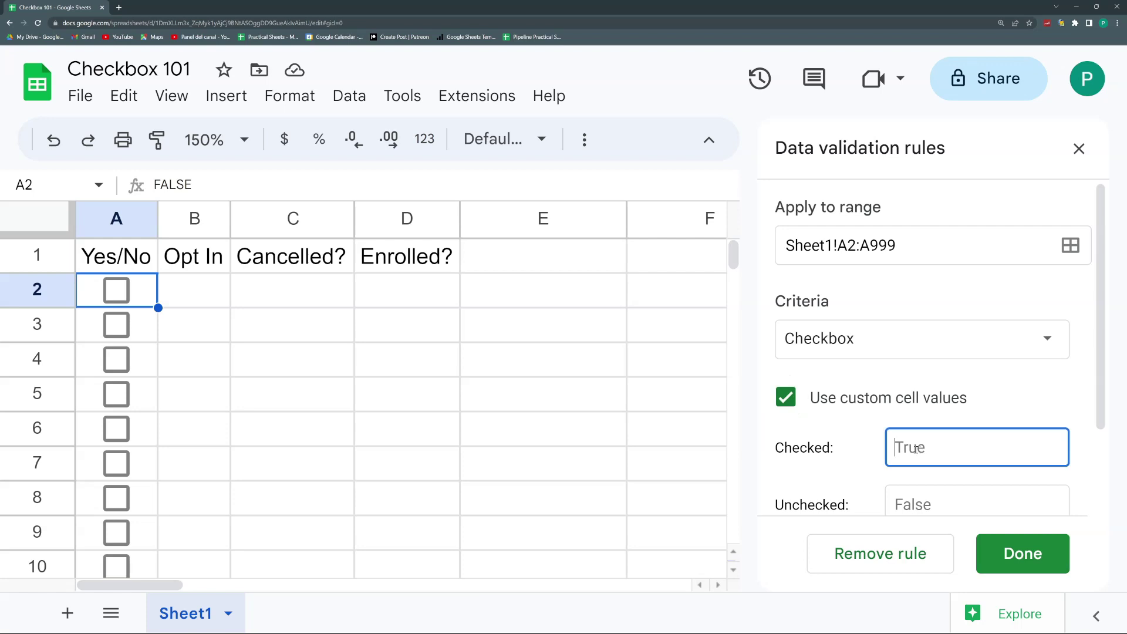
scroll(921, 411, down, 2)
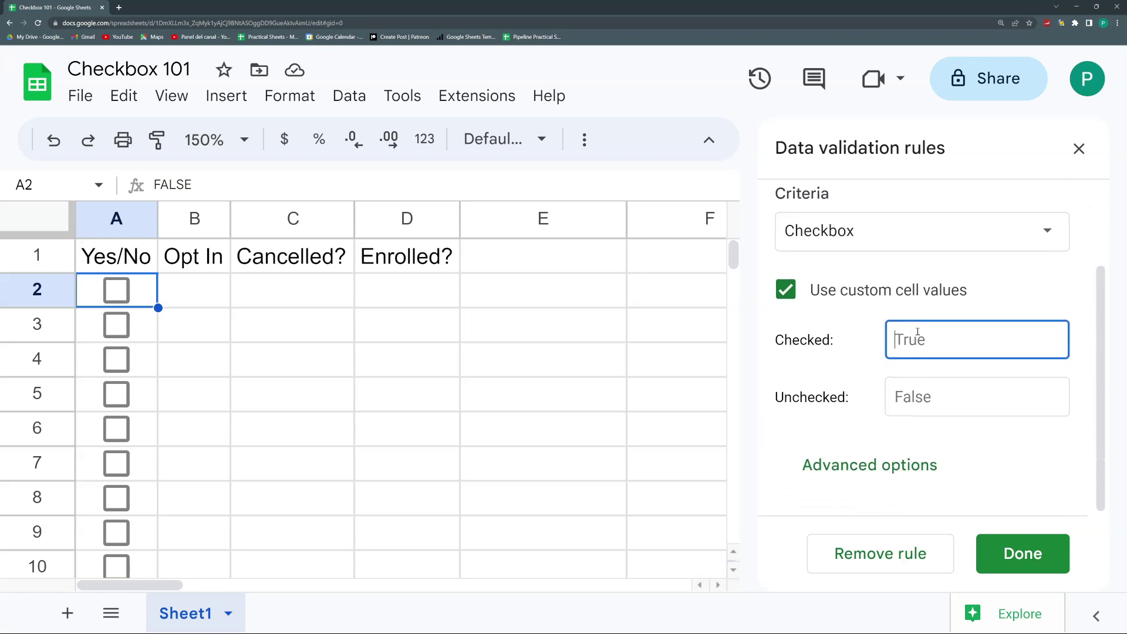
text(1)
click(909, 391)
text(0)
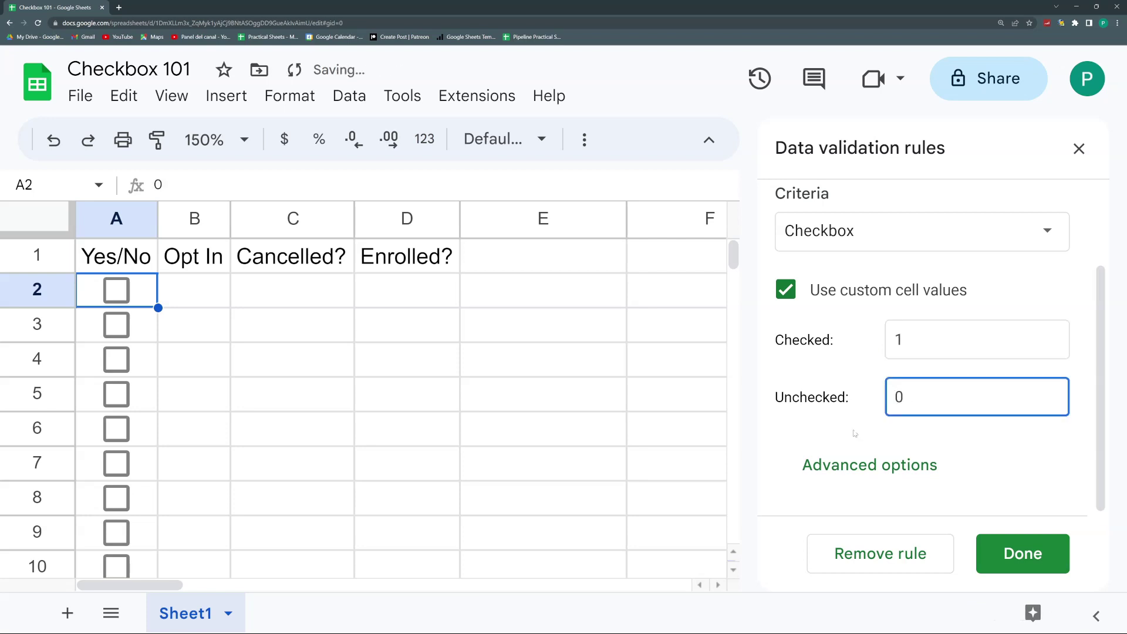
click(1039, 556)
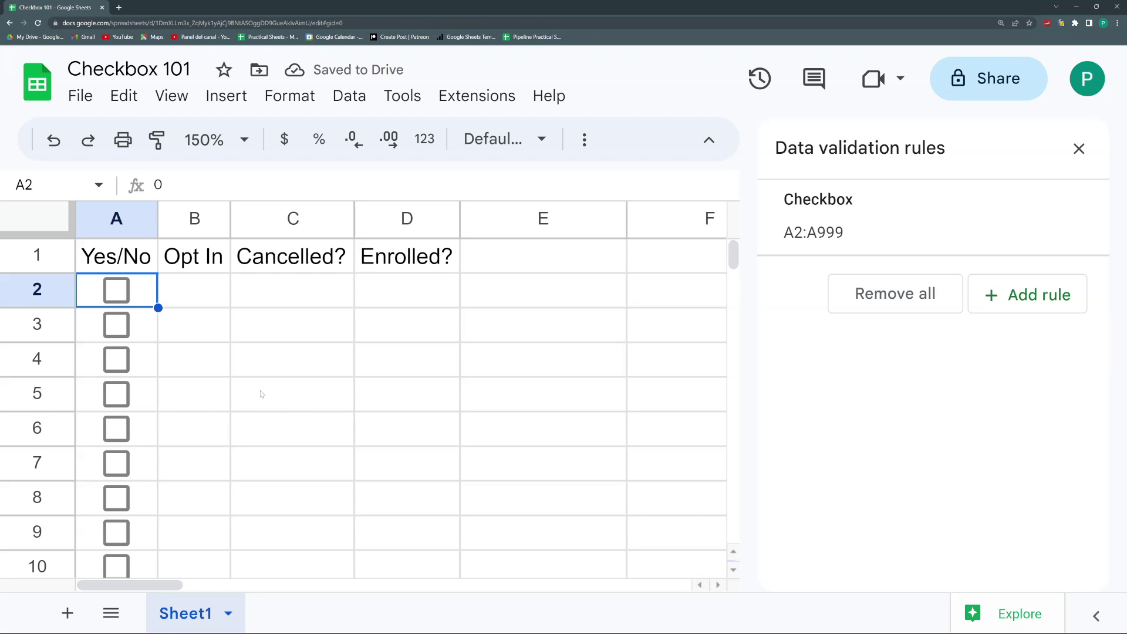
- Toggle the A2 checkbox on and off, then tick the checkboxes in A2, A4 and A6
click(144, 322)
click(118, 288)
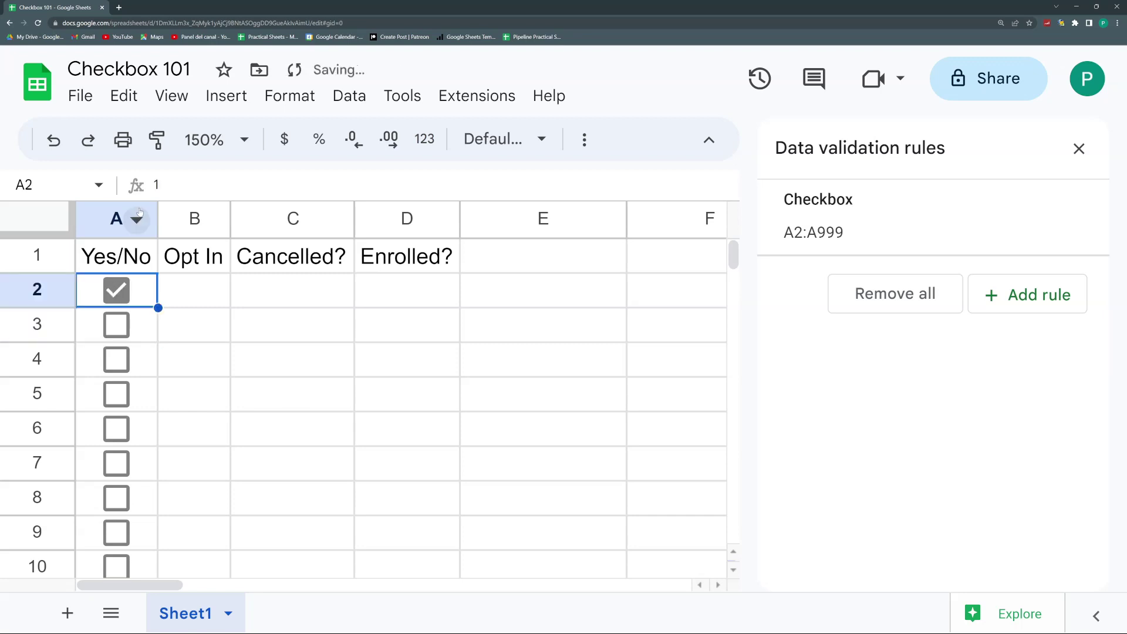
click(116, 290)
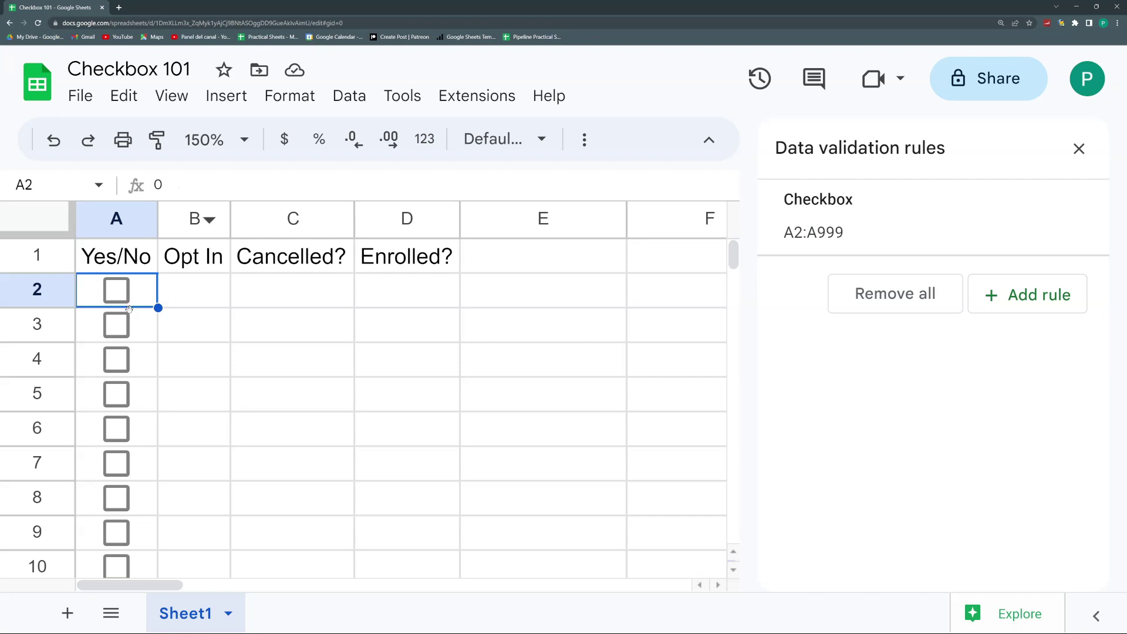
click(116, 290)
click(116, 360)
click(122, 427)
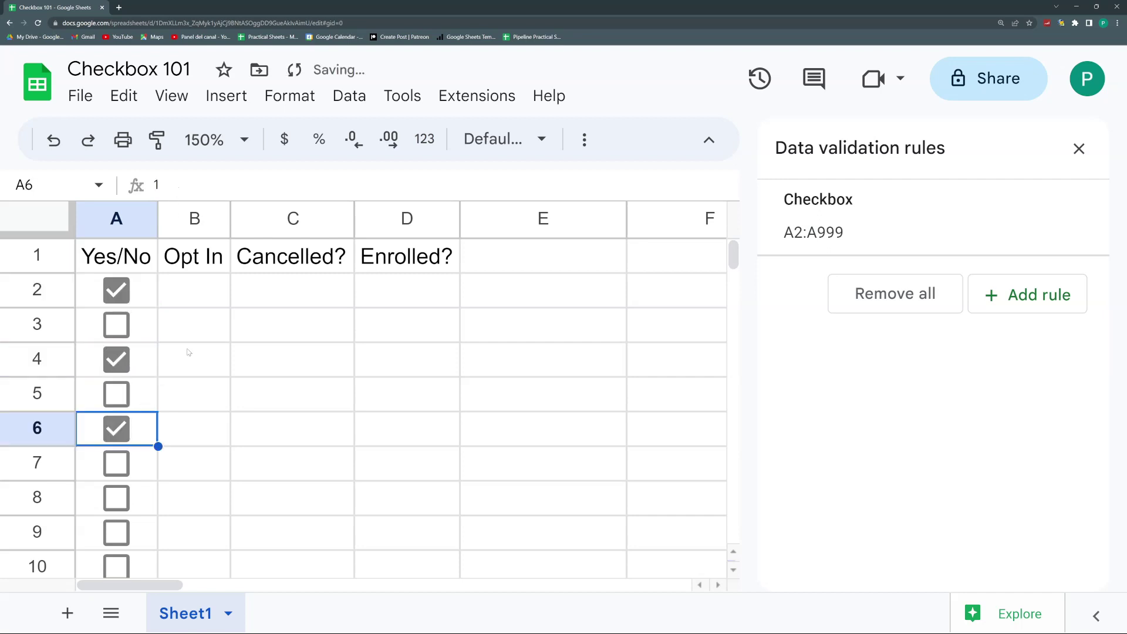
- Enter a SUM formula over the whole of column A in C2 and dismiss the autofill suggestion
click(276, 289)
text(=sum()
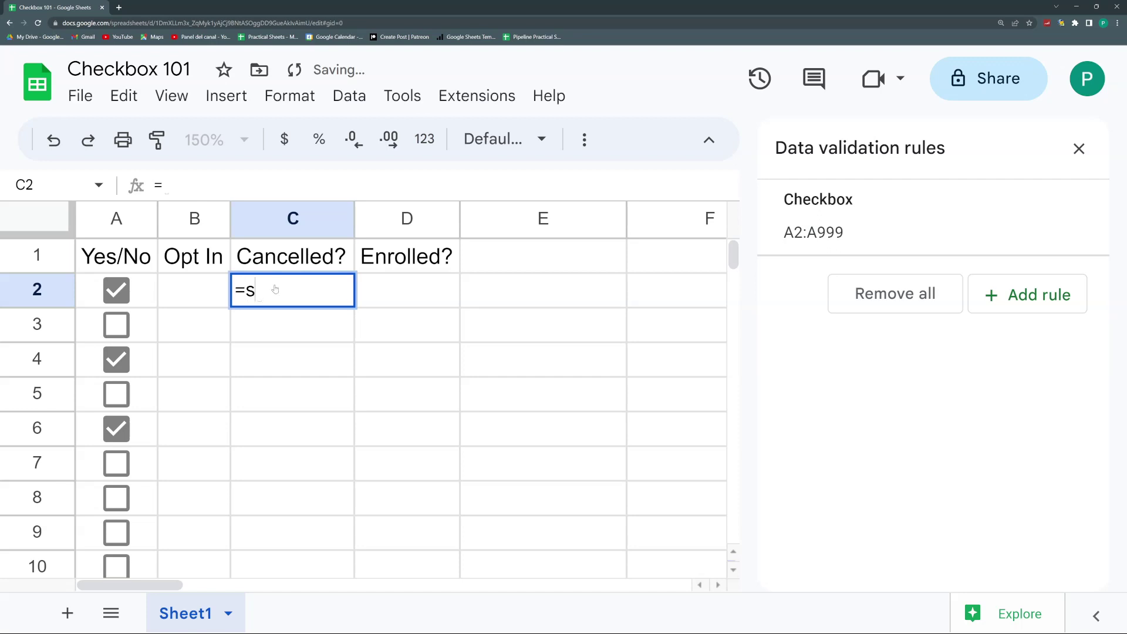
click(102, 224)
text())
key(Return)
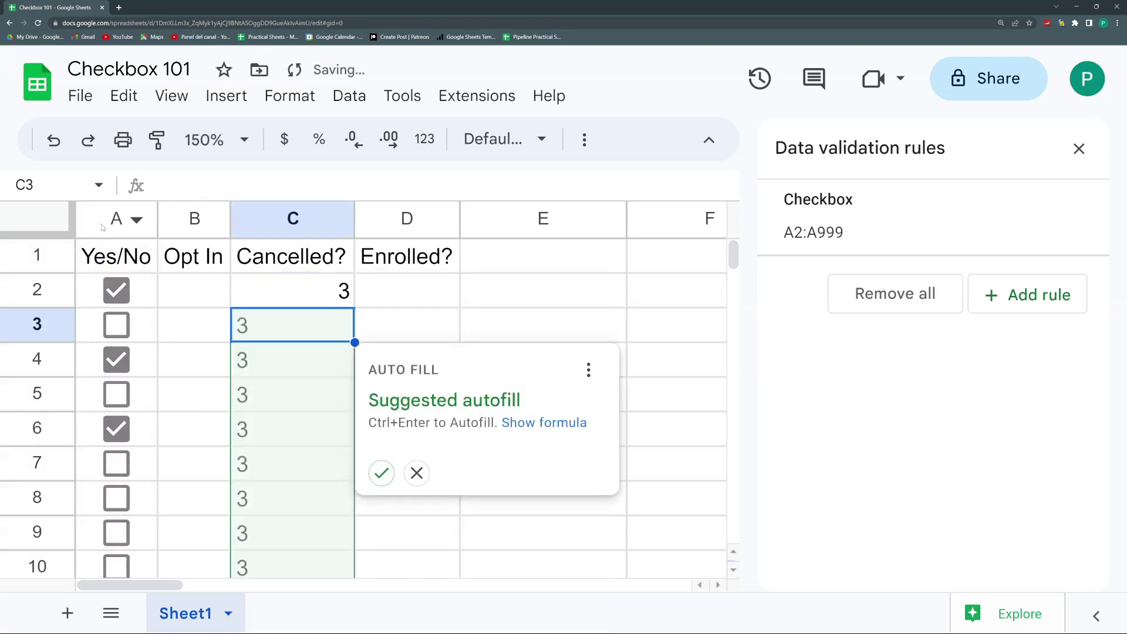
click(418, 471)
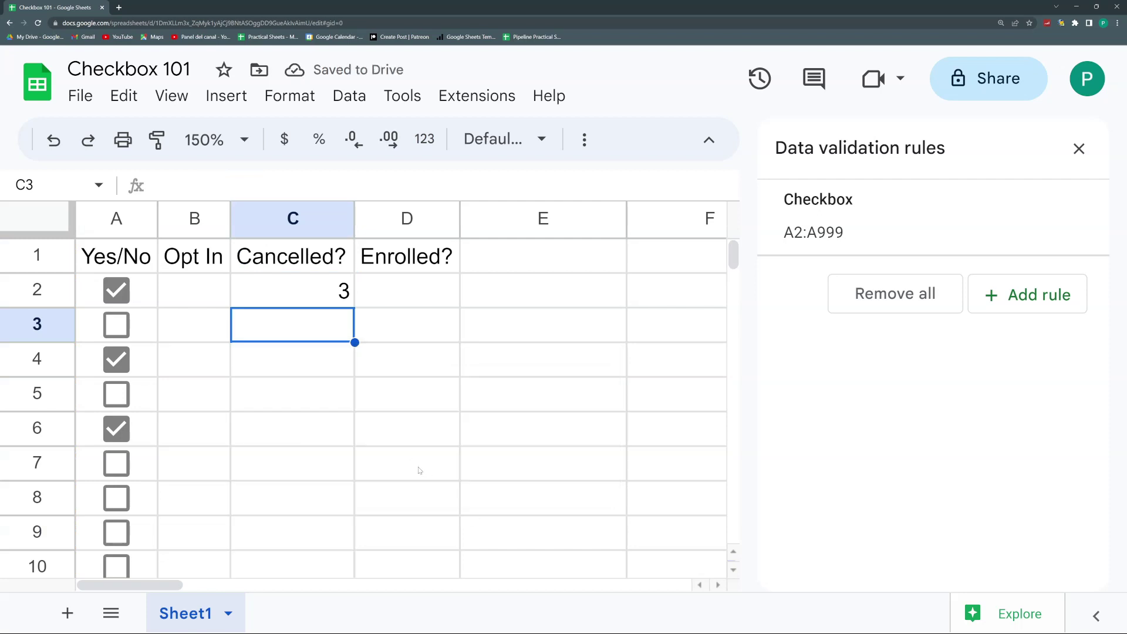
- Delete the formula in C2 and untick the checkboxes in A4, A6 and A2
click(336, 297)
key(Delete)
click(152, 301)
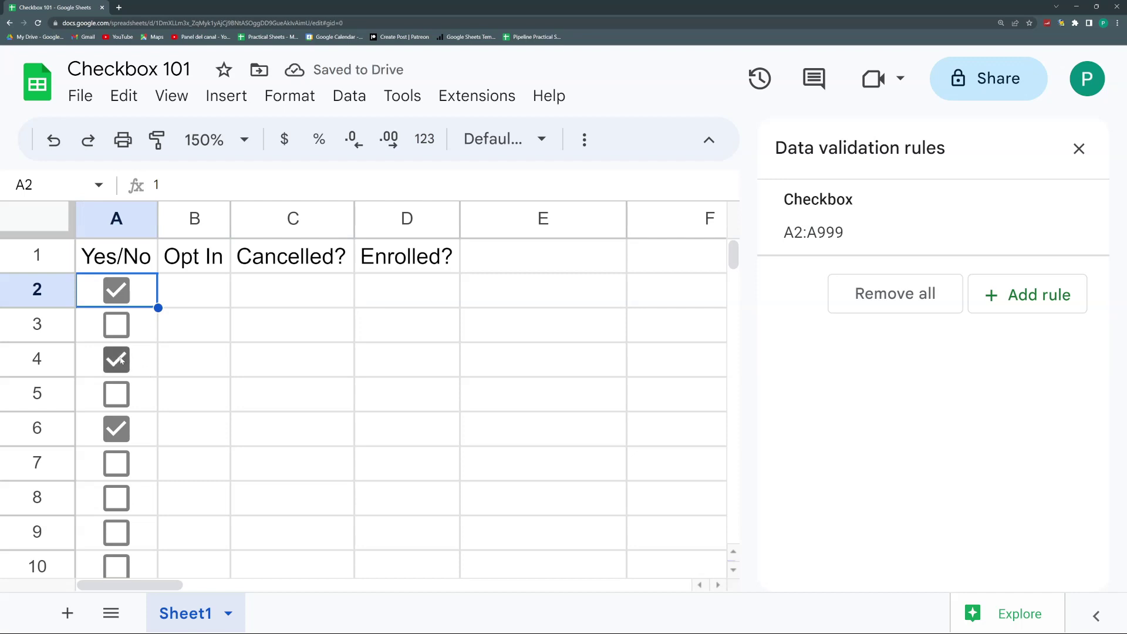
click(125, 361)
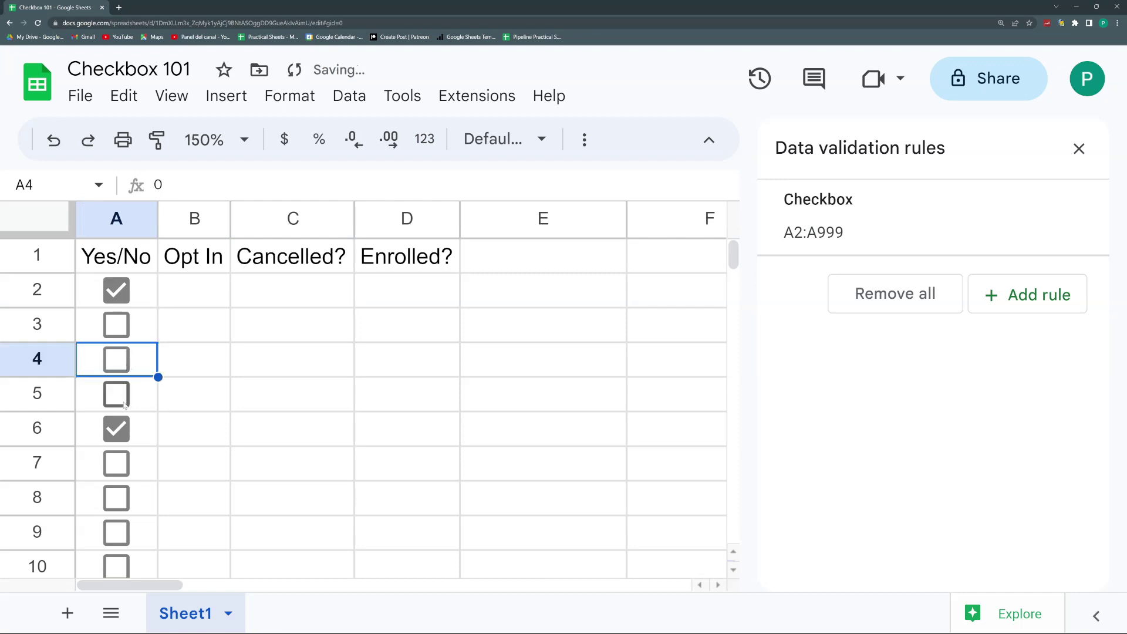
click(120, 430)
click(127, 293)
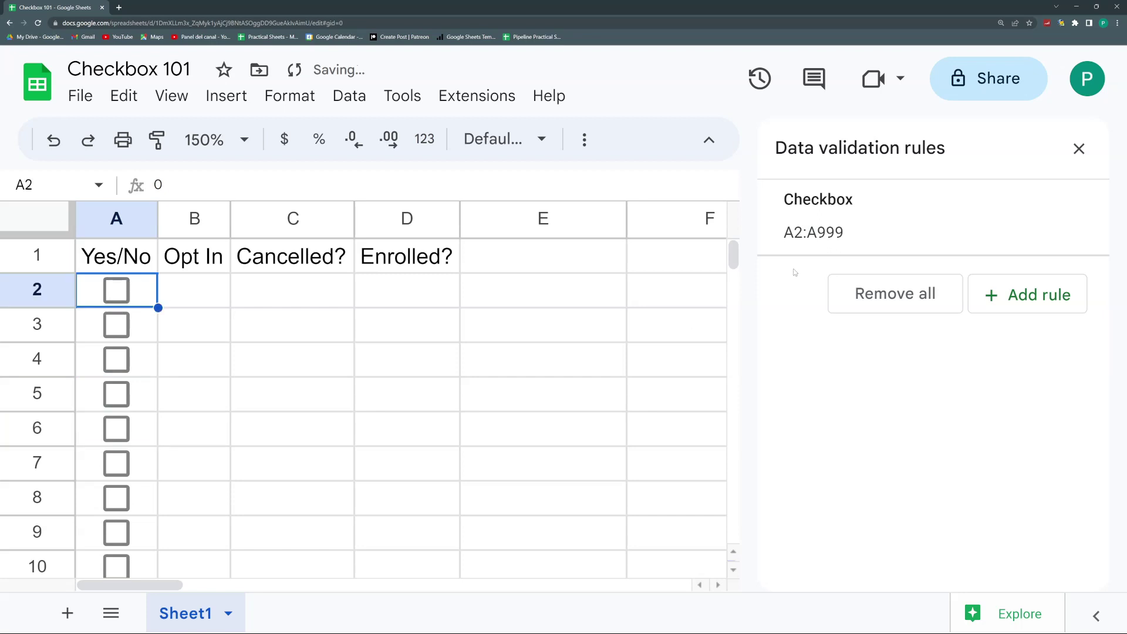
- Set the custom cell values of the A2:A999 checkbox rule to Yes for checked and No for unchecked
click(863, 226)
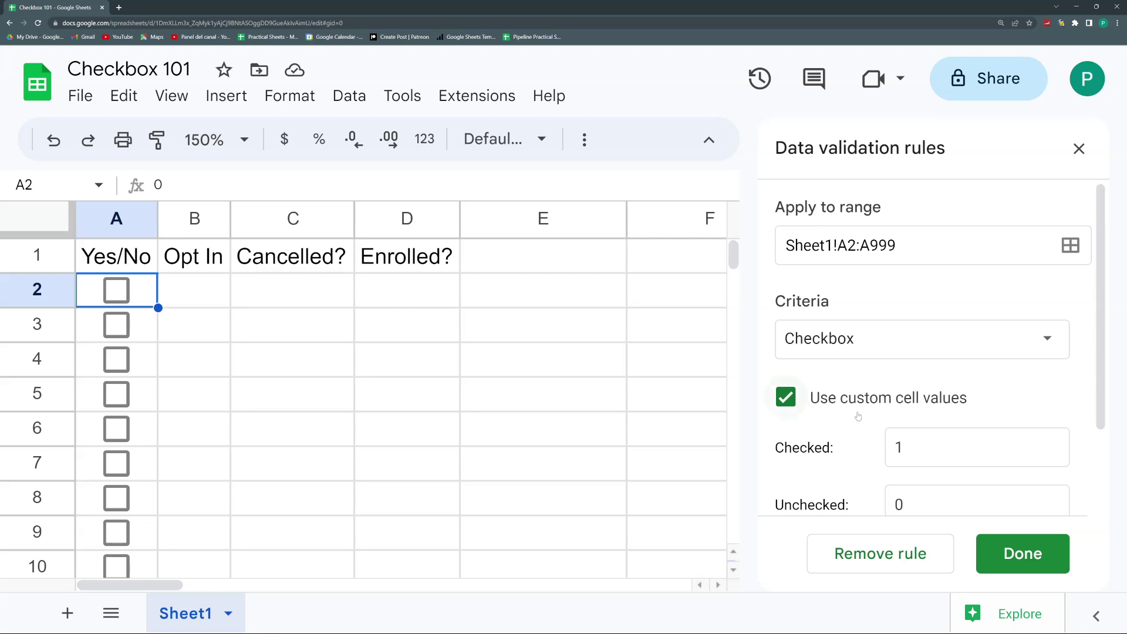
drag(908, 443, 877, 448)
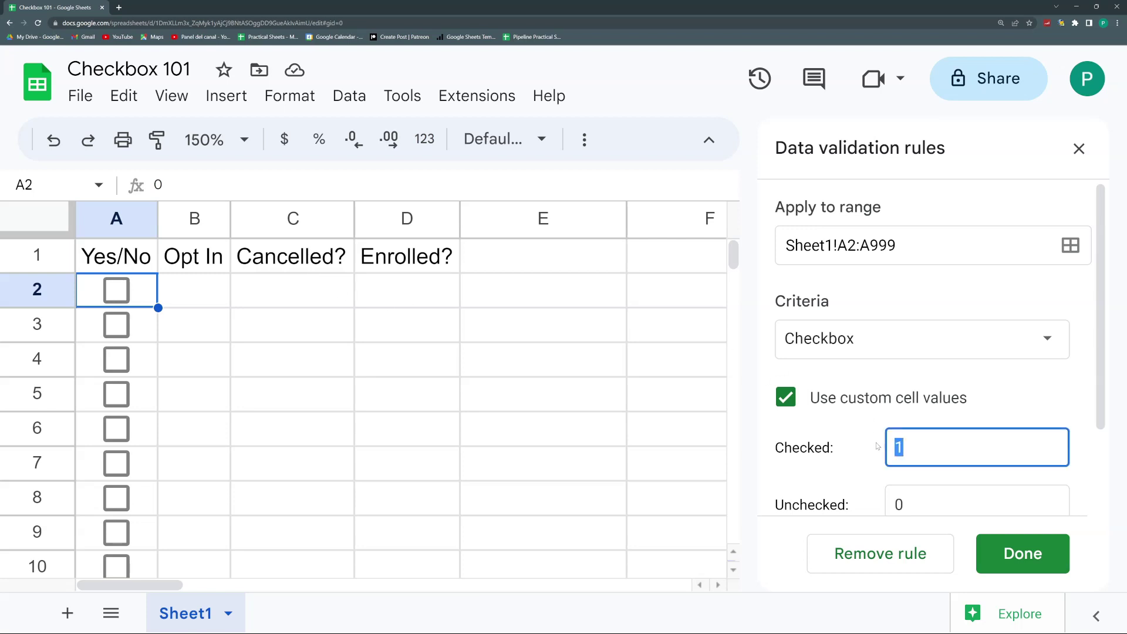
text(Yes)
scroll(960, 451, down, 1)
key(Tab)
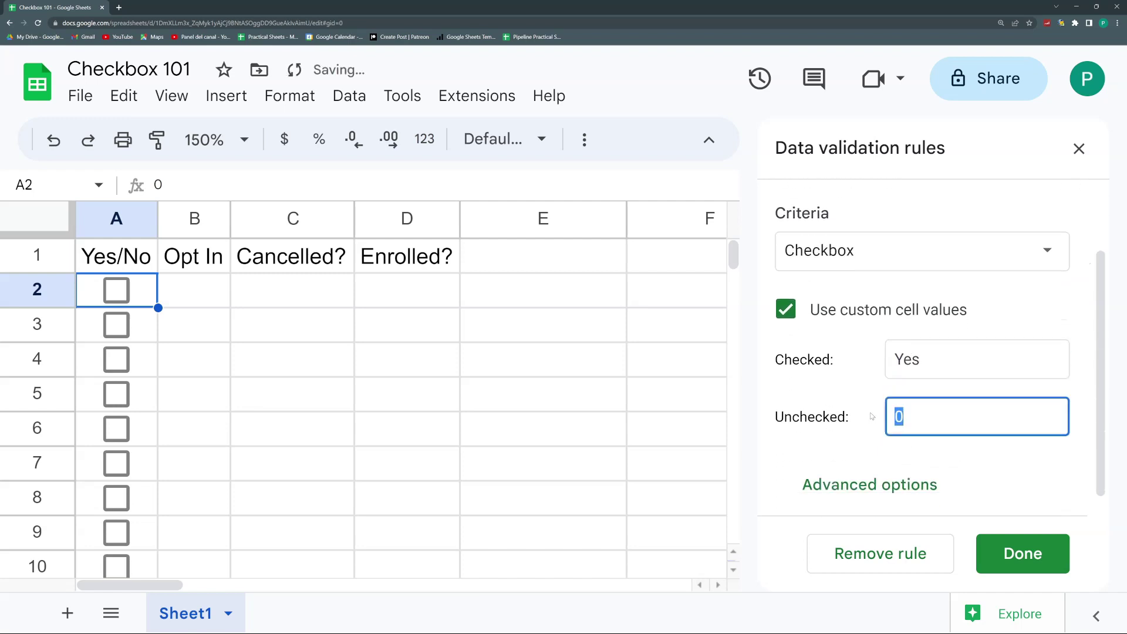
text(No)
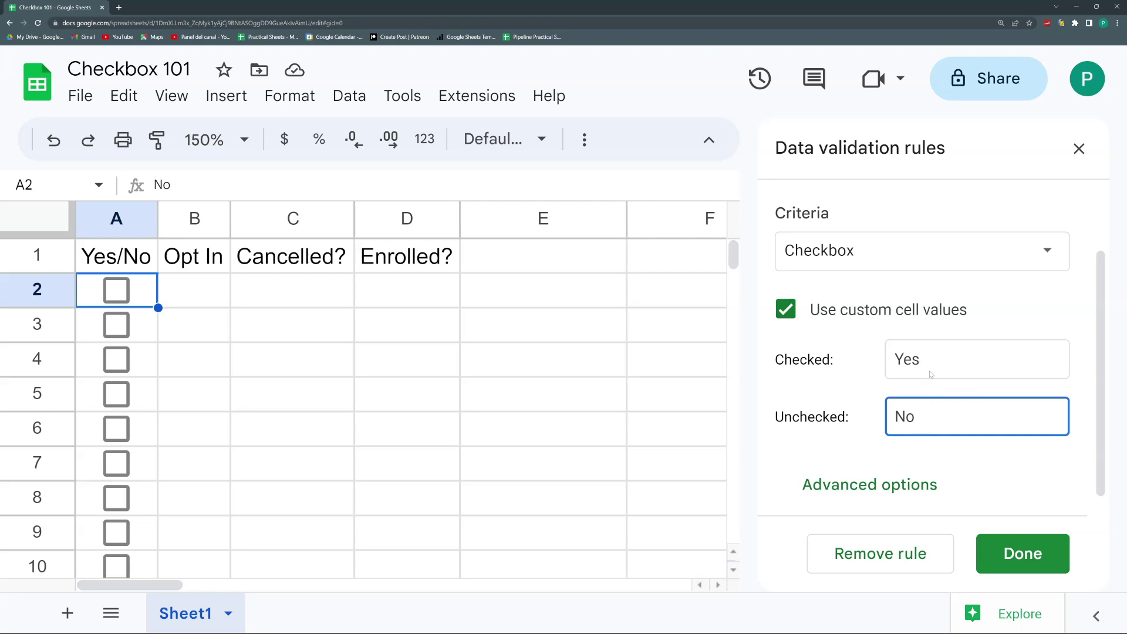
drag(921, 419, 865, 415)
click(958, 389)
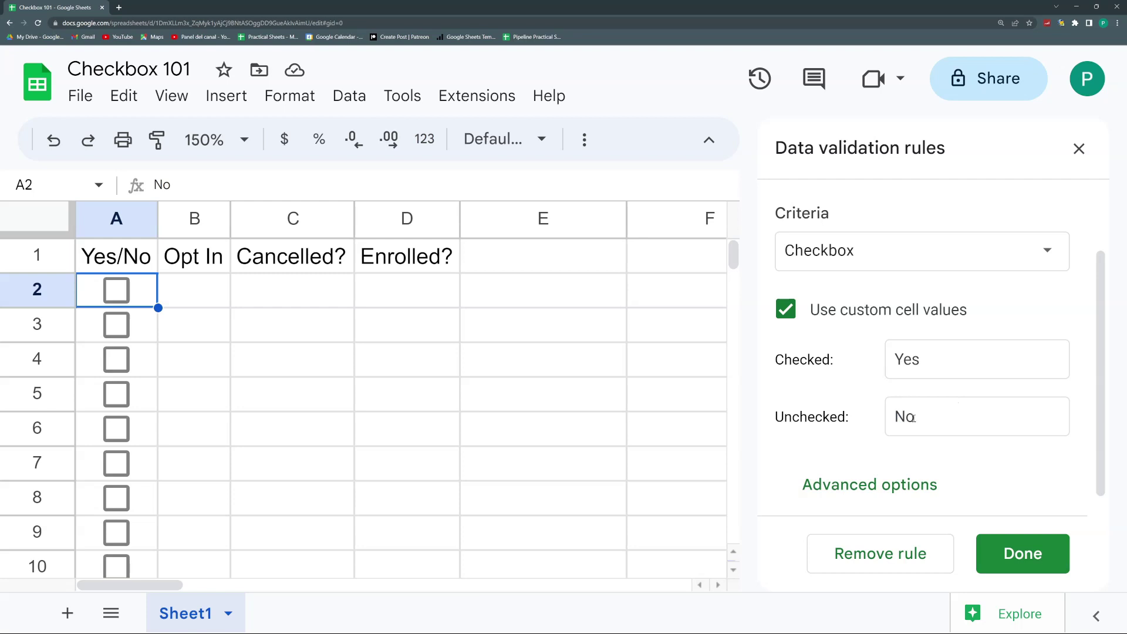
- Enable the rule's help text "Enter Yes or No." for selected cells, reject invalid input, and save the rule
scroll(927, 417, down, 1)
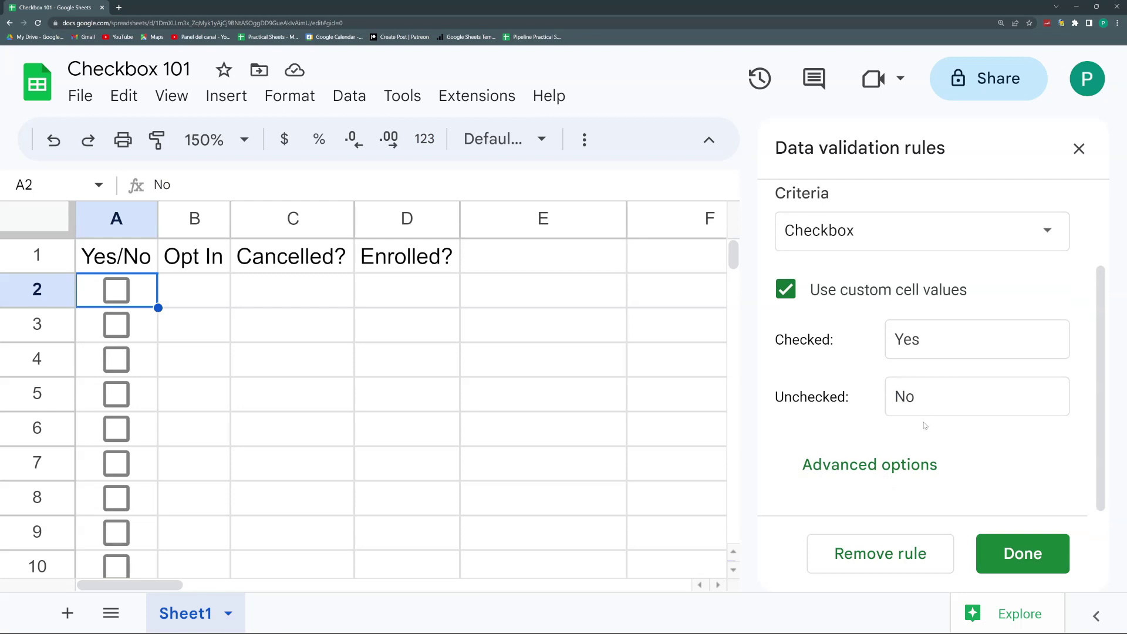
click(926, 473)
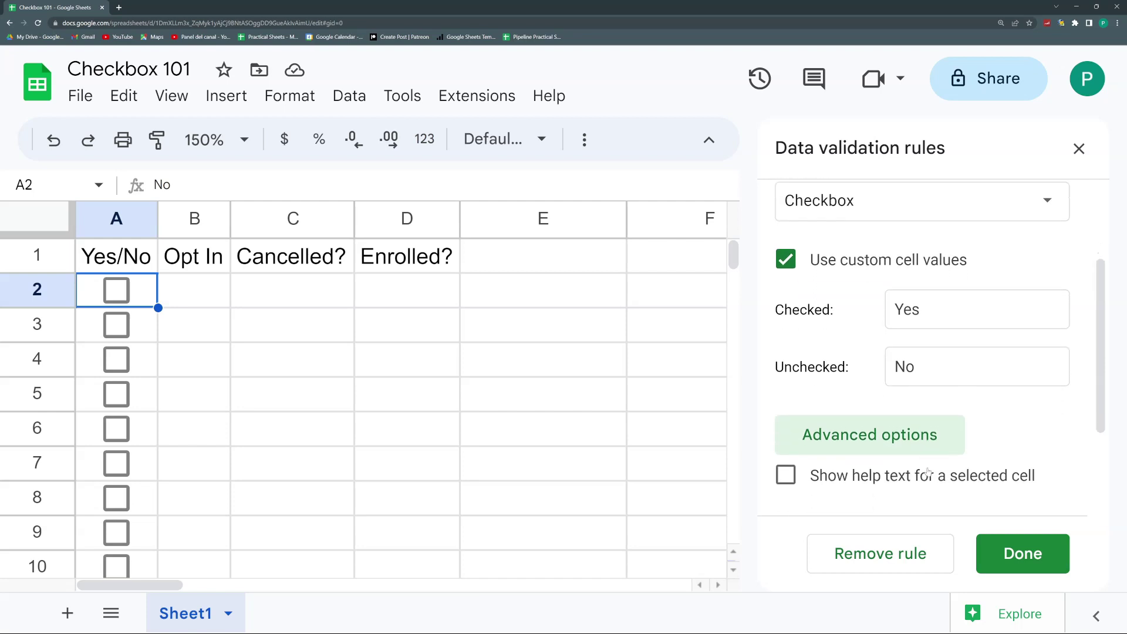
click(792, 337)
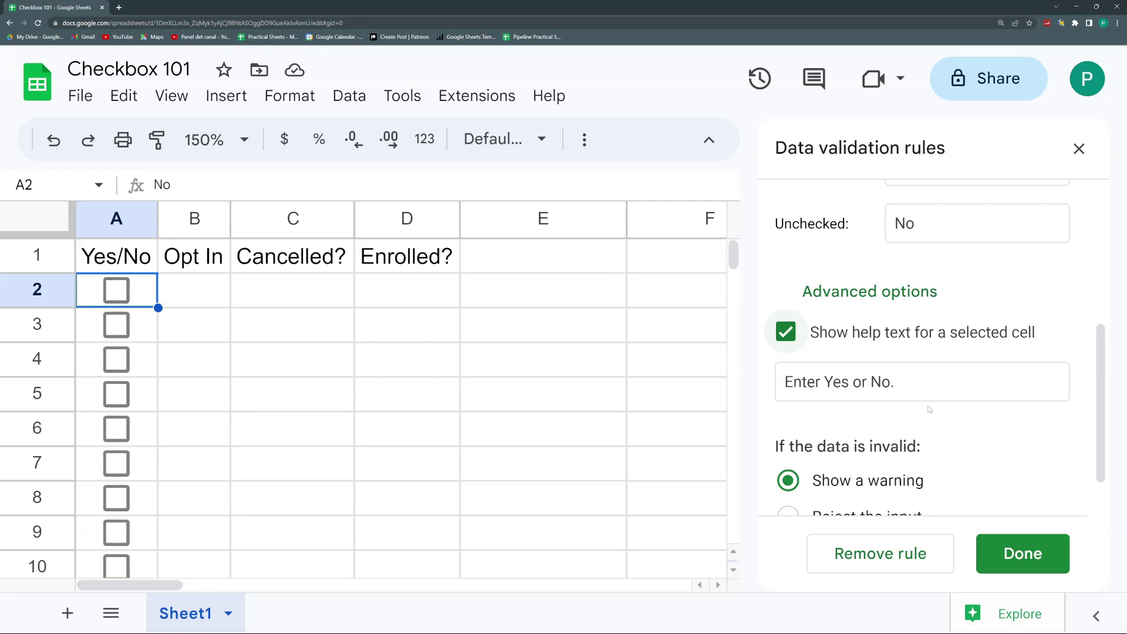
drag(908, 382, 738, 385)
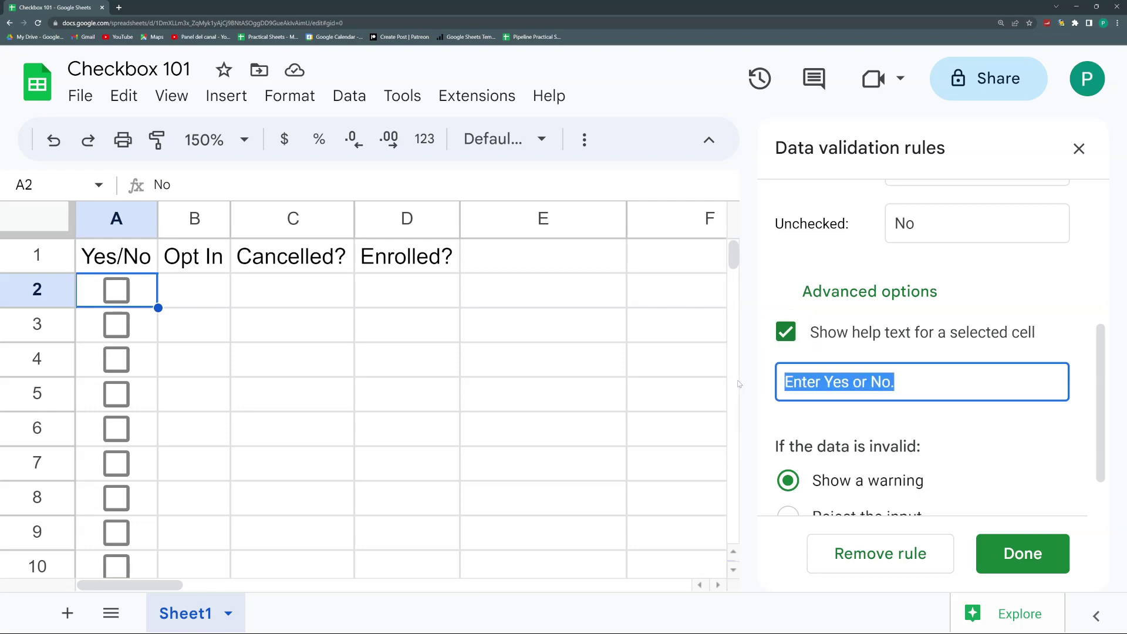
scroll(975, 399, down, 1)
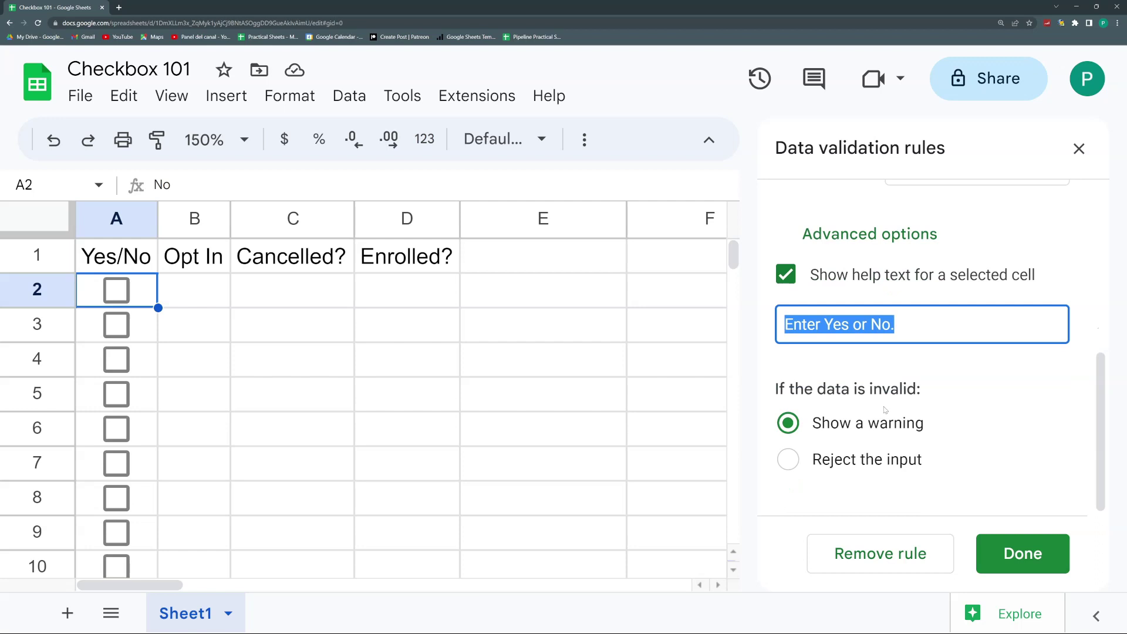
click(789, 461)
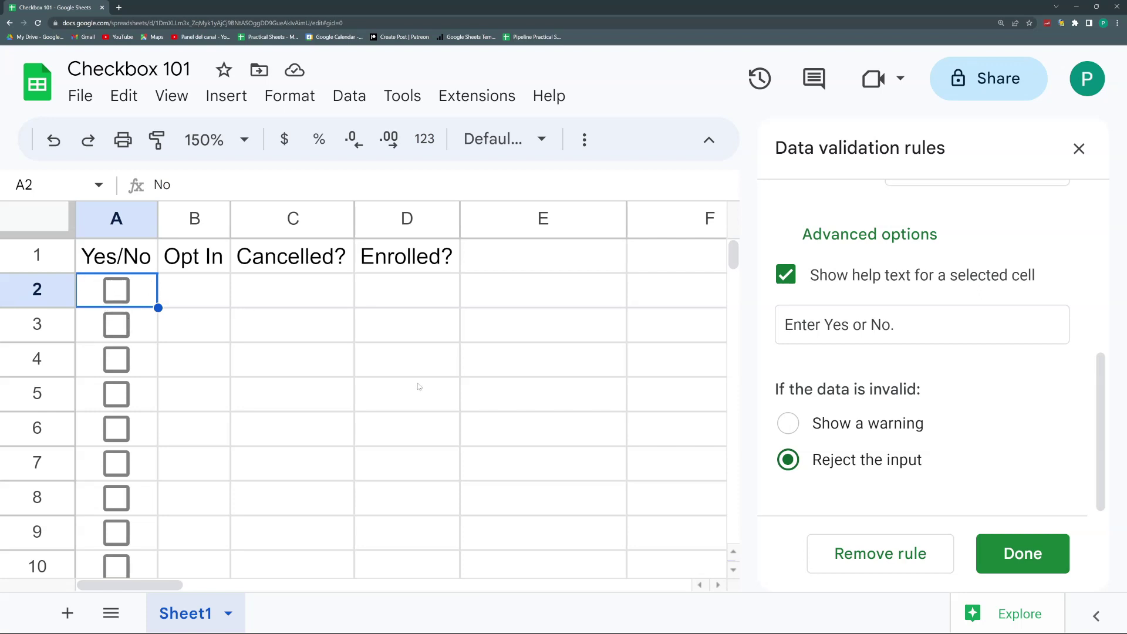
click(979, 537)
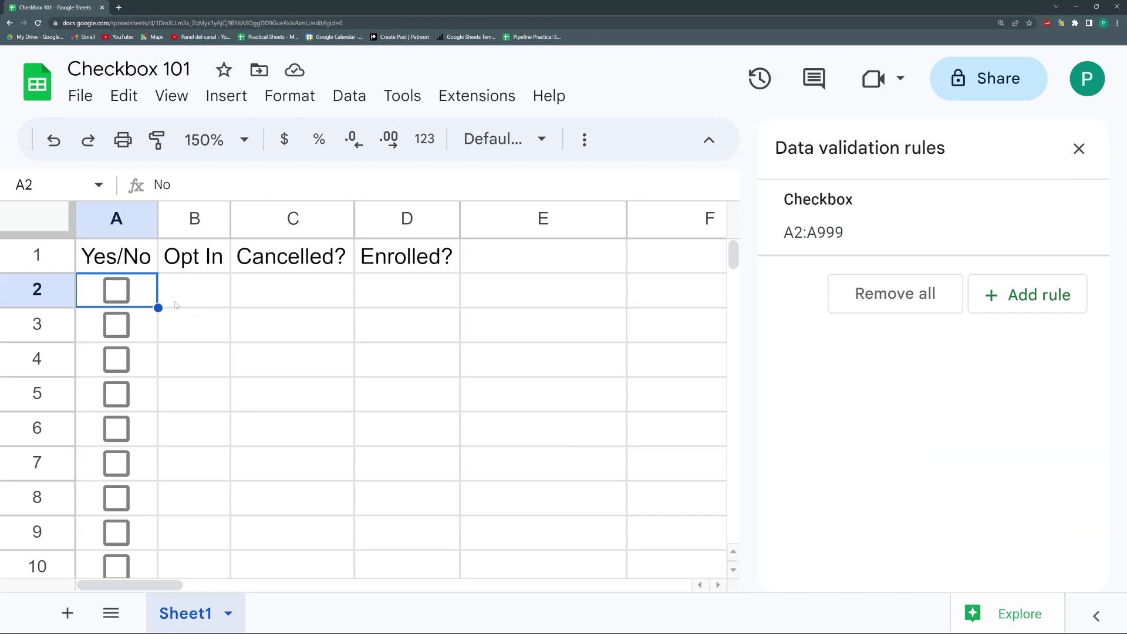
- Test the validation rule by trying to enter klkl in A2, and dismiss the resulting message
text(klkl)
key(Return)
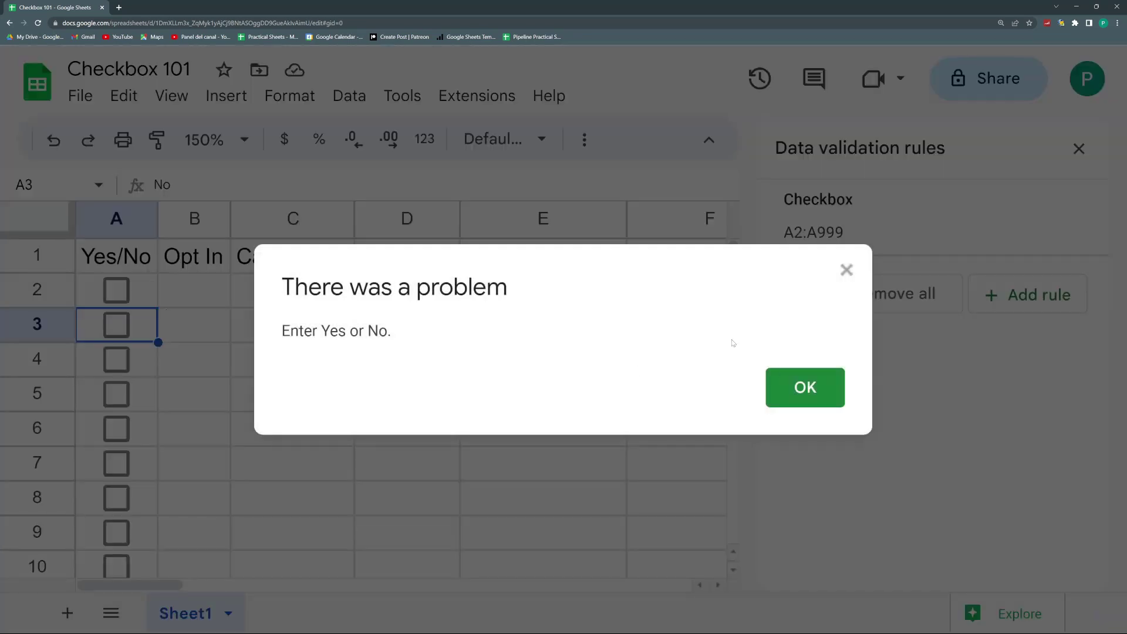
click(809, 387)
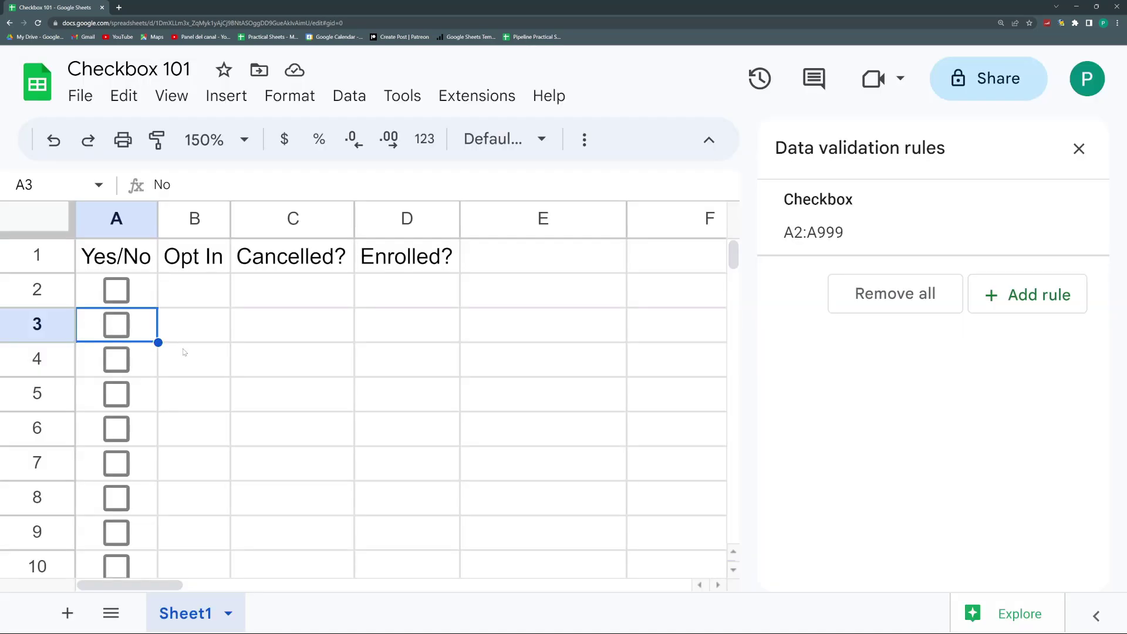
- Enlarge the checkbox in A2 by raising the cell's font size to 21
click(141, 289)
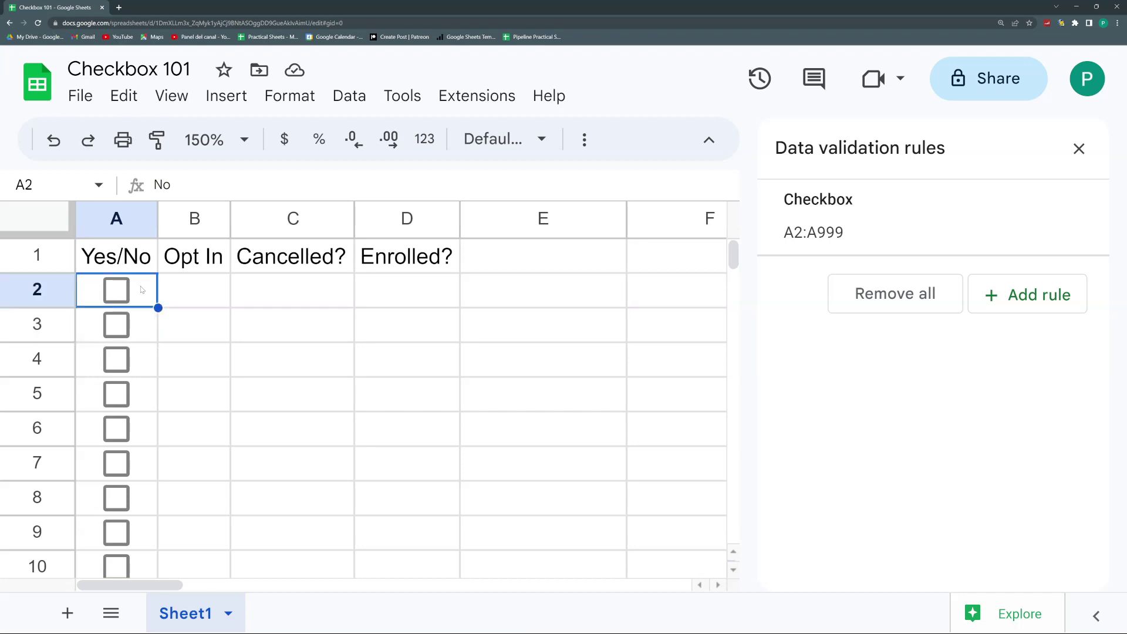
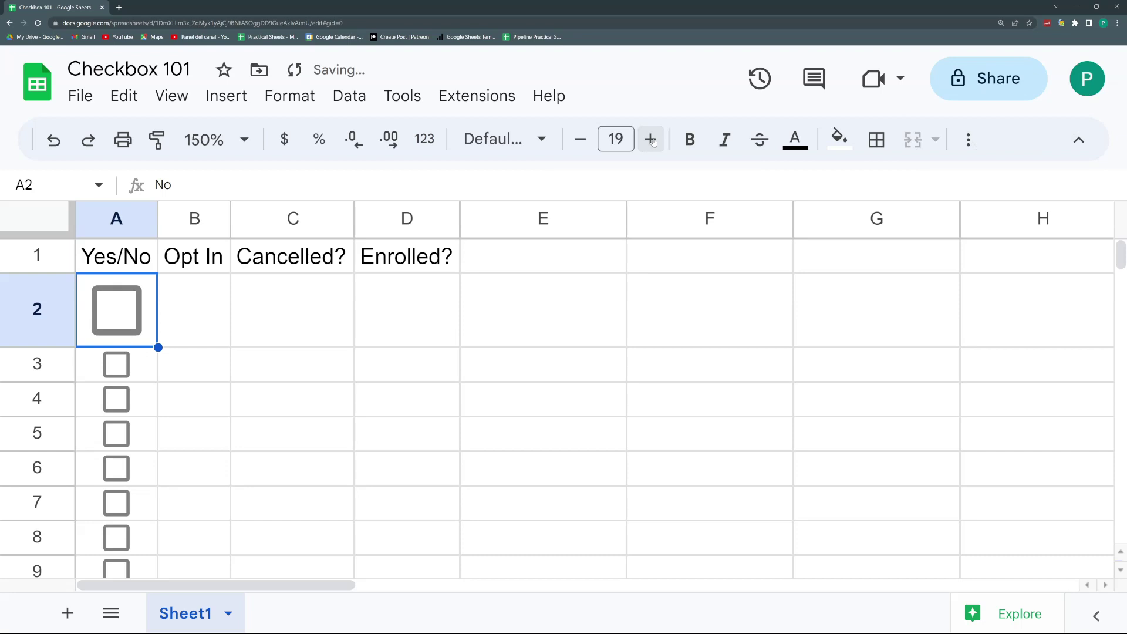
click(650, 140)
click(651, 140)
- Toggle the enlarged A2 checkbox several times, finishing with it ticked
click(119, 320)
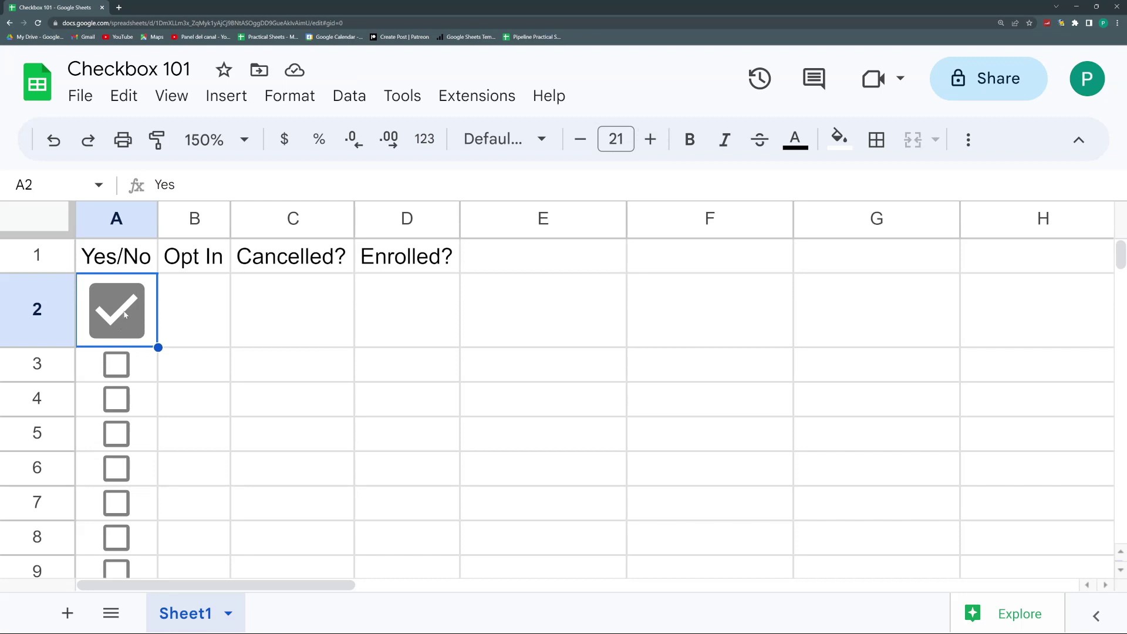
click(124, 315)
click(123, 317)
click(123, 319)
click(122, 321)
- Try a dark red fill in A2 with its checkbox colored bright green, and darken the checkbox to dark green
click(832, 148)
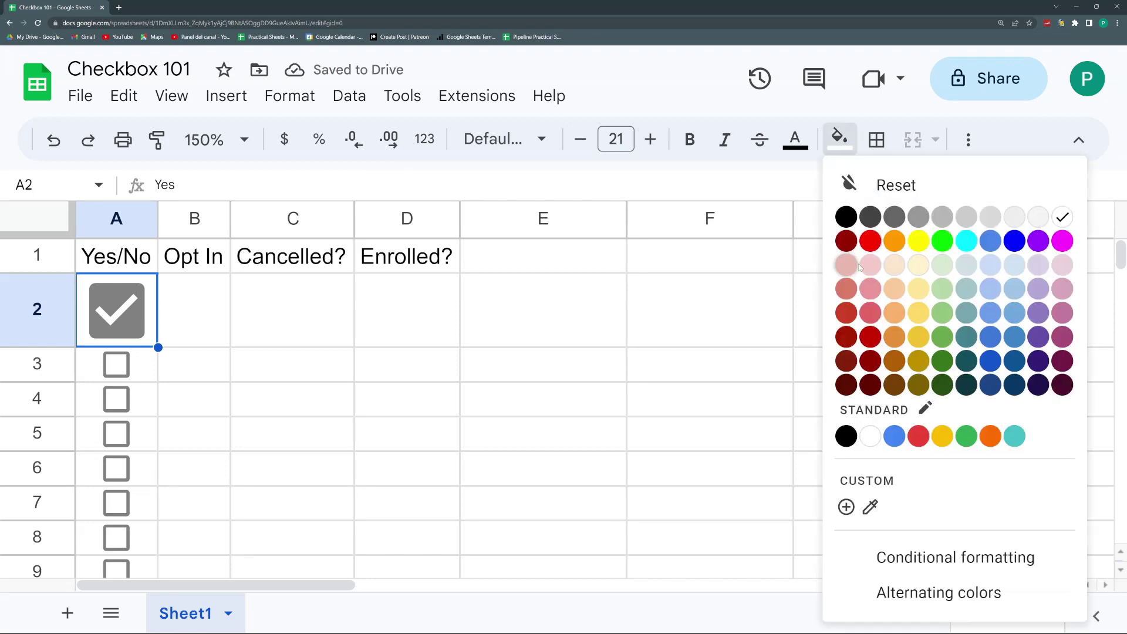
click(847, 242)
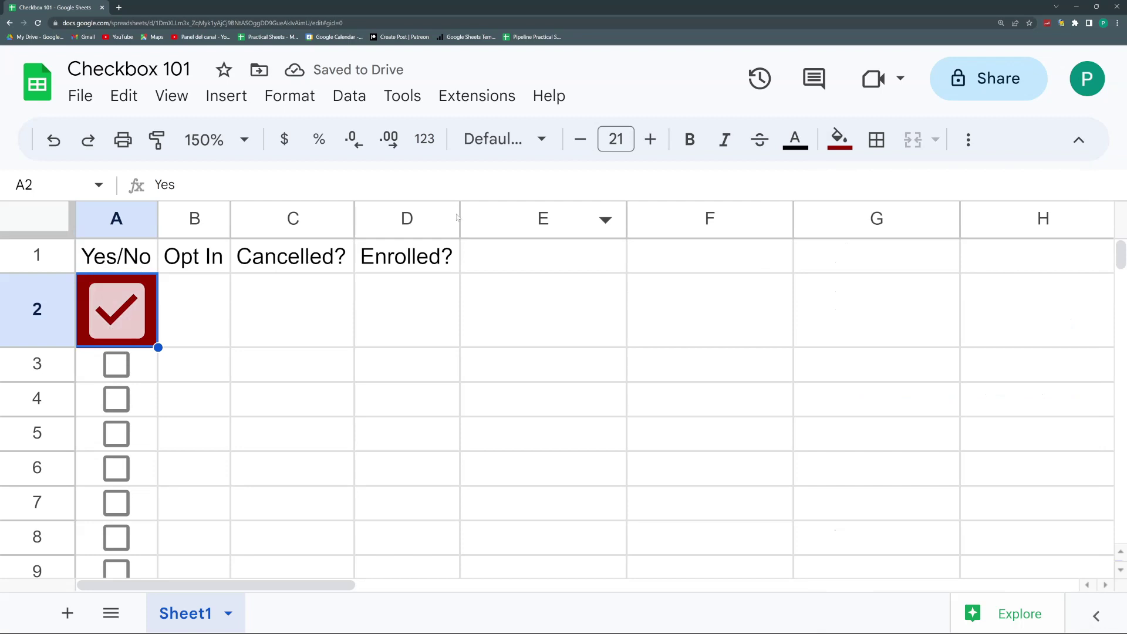
click(796, 144)
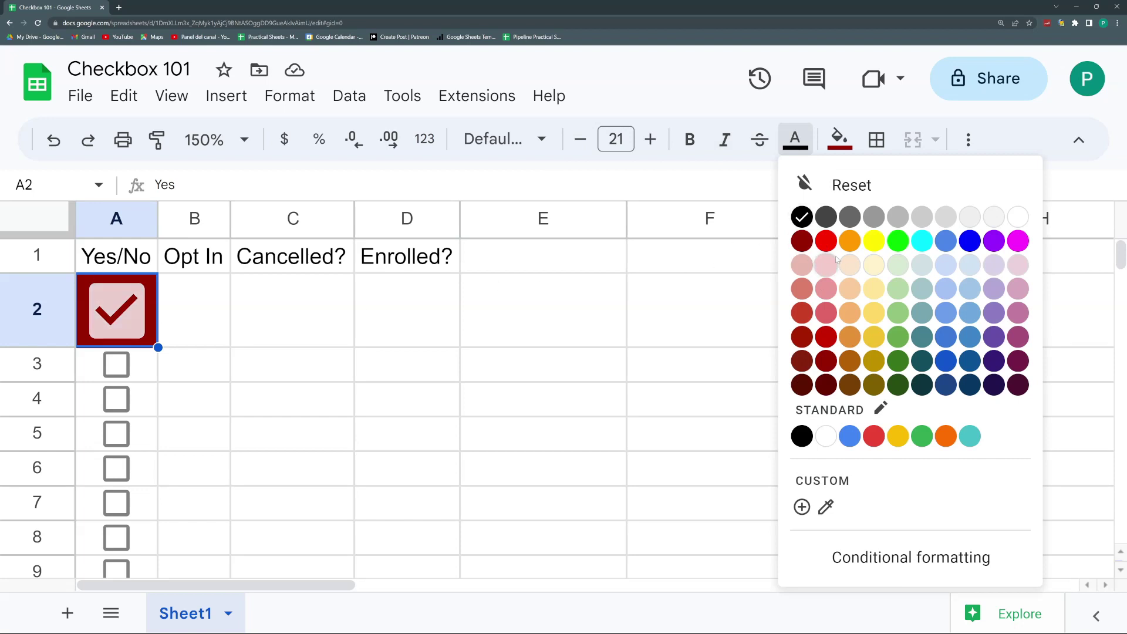
click(898, 241)
click(795, 141)
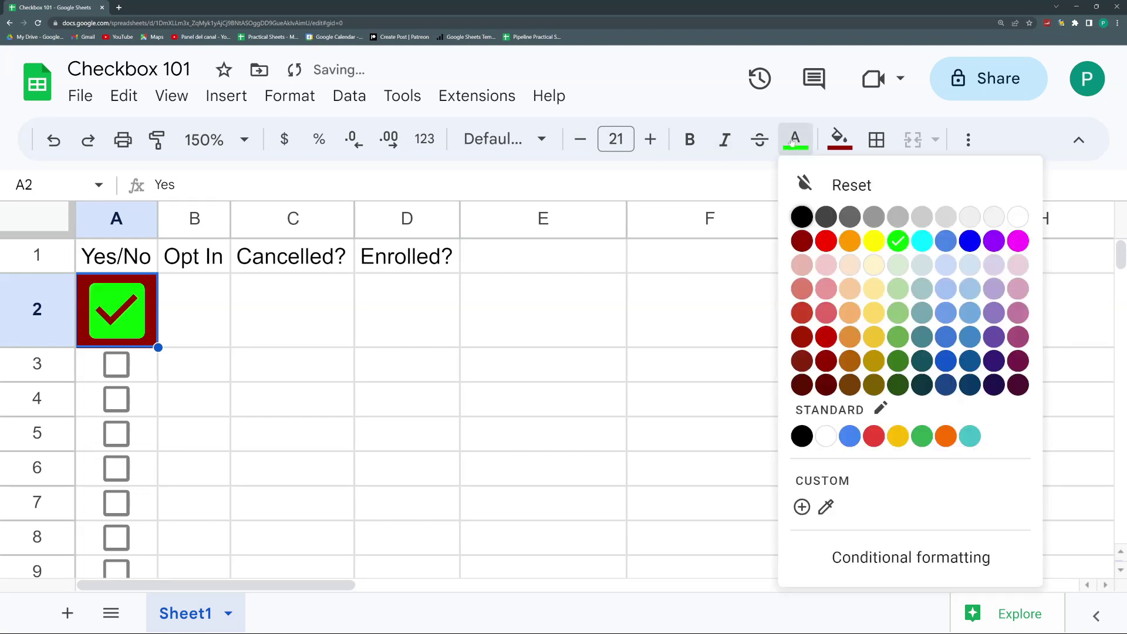
click(891, 364)
click(796, 141)
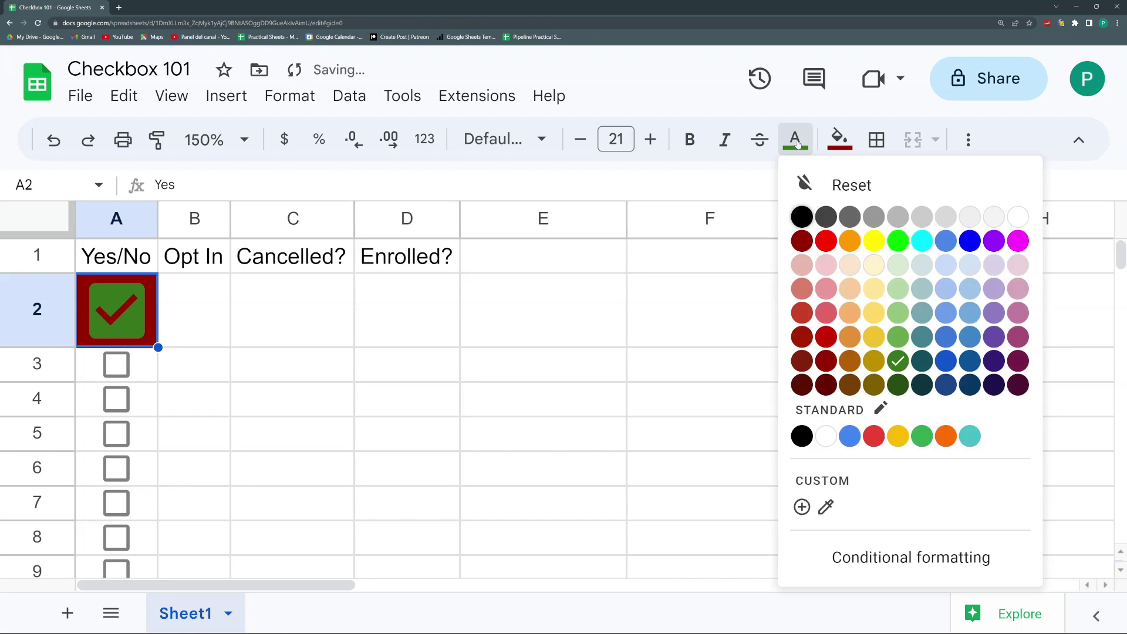
- Fill cell A2 with black and set its checkbox color to light green
click(839, 141)
click(845, 217)
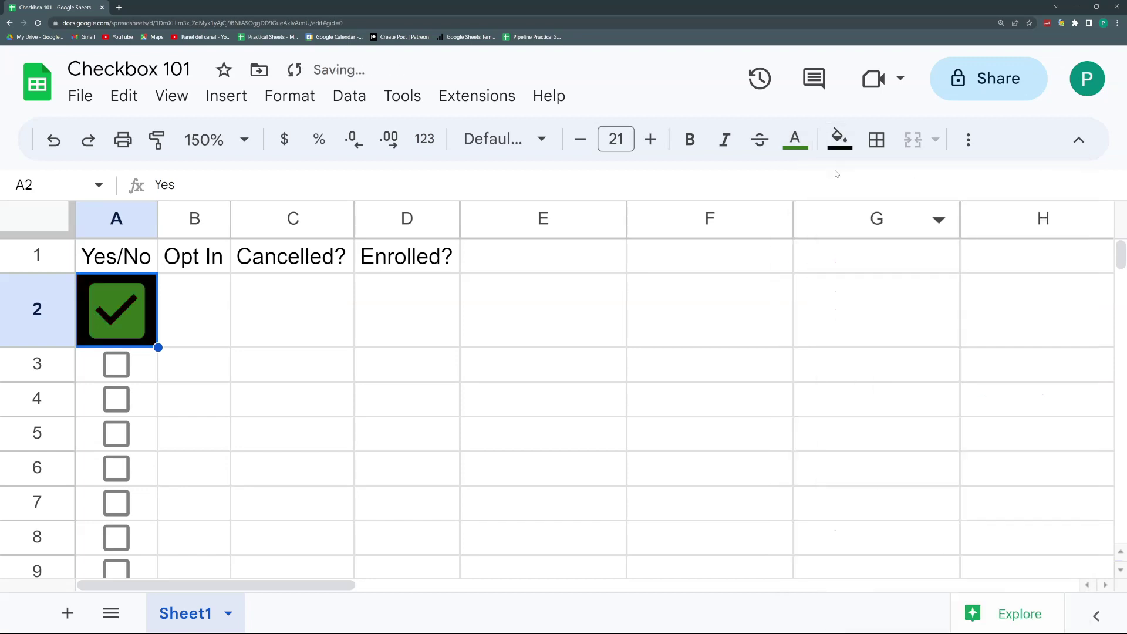
click(797, 142)
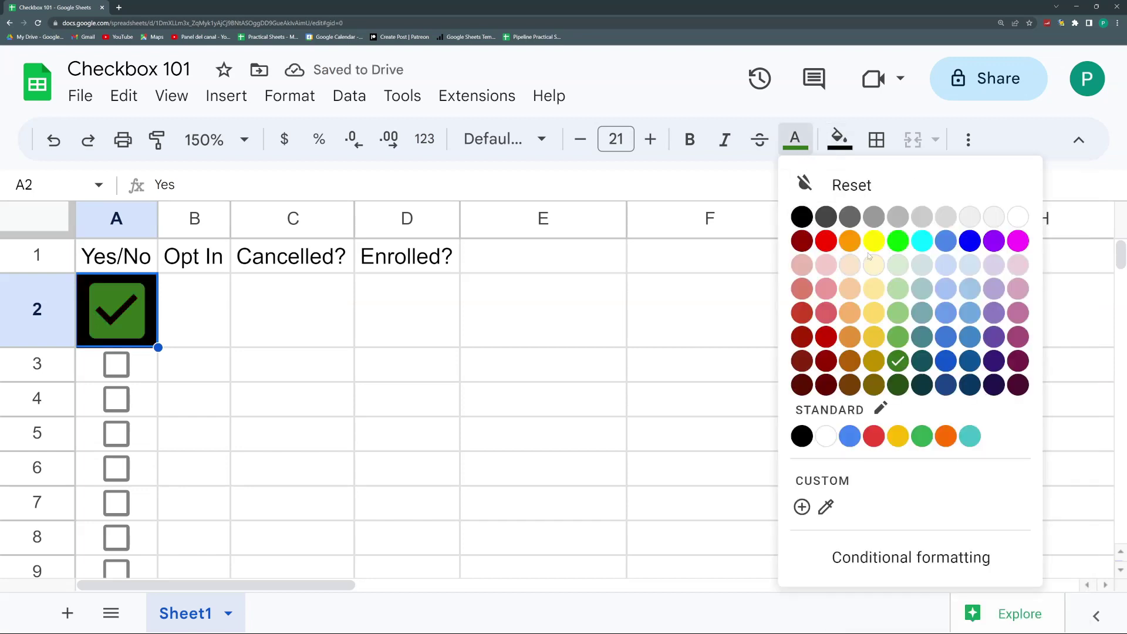
click(898, 265)
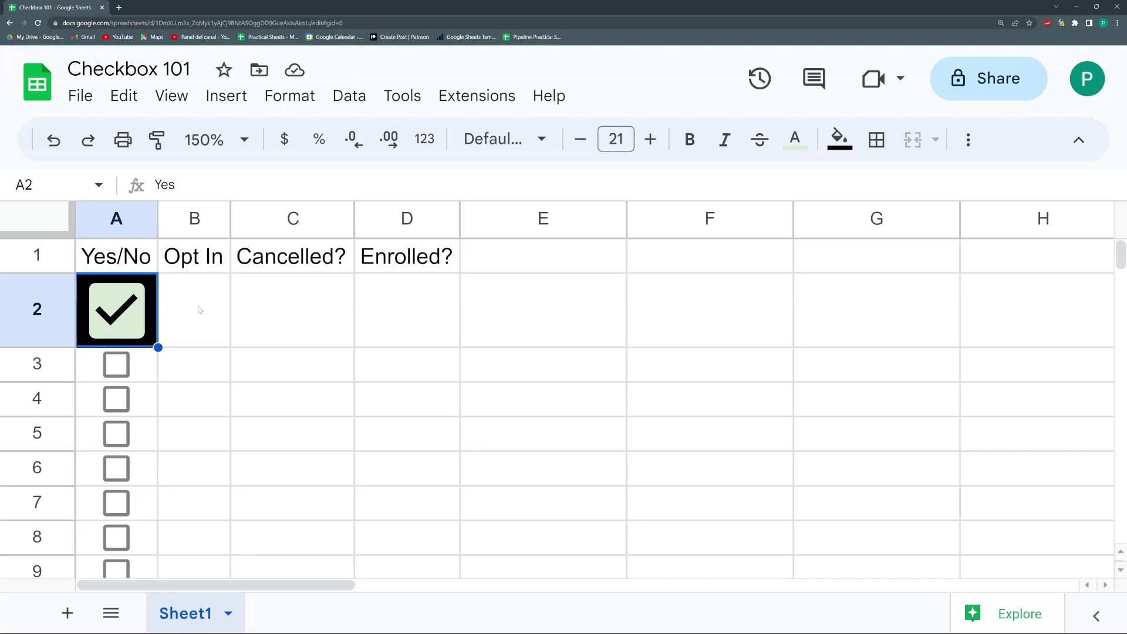
- Widen column A and try left and right horizontal alignment on the A2 checkbox
drag(167, 220, 245, 220)
click(969, 139)
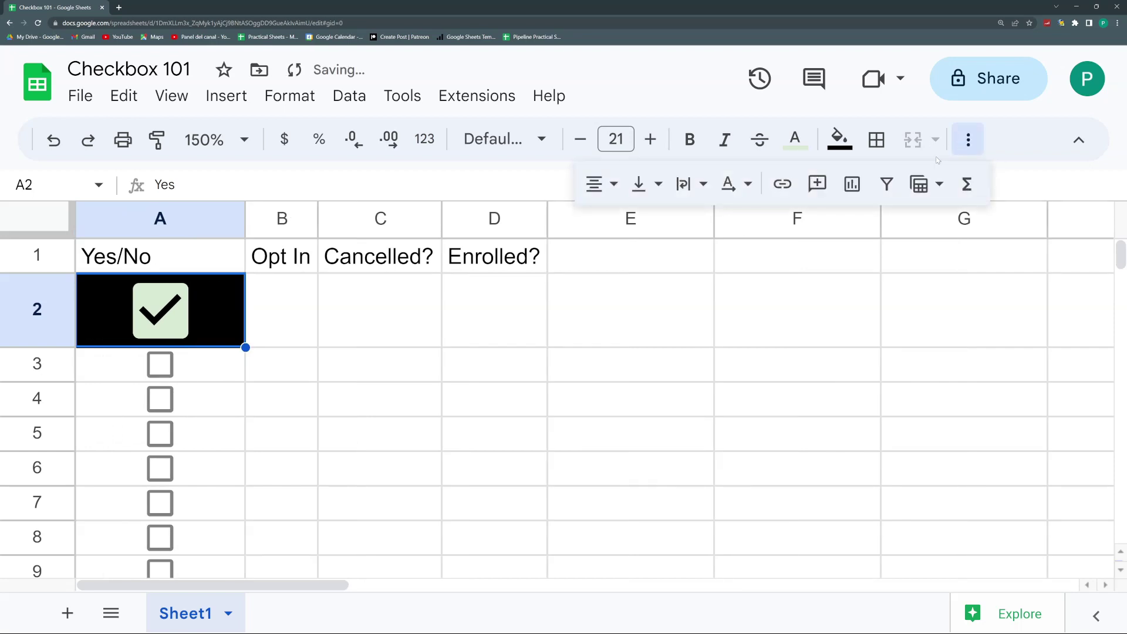
click(601, 183)
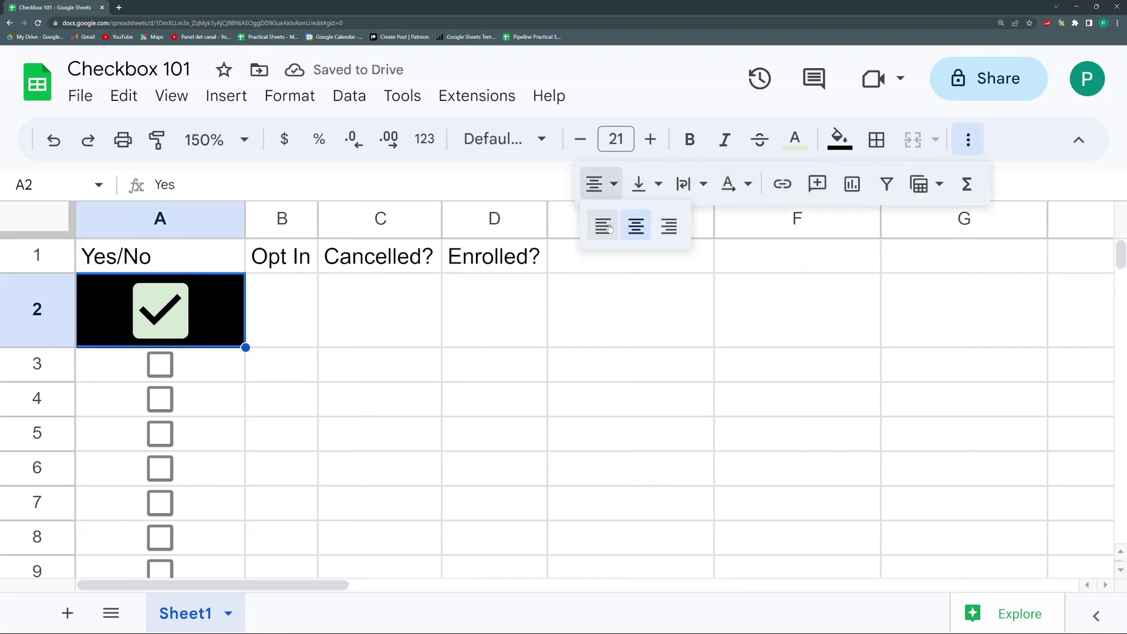
click(605, 226)
click(607, 184)
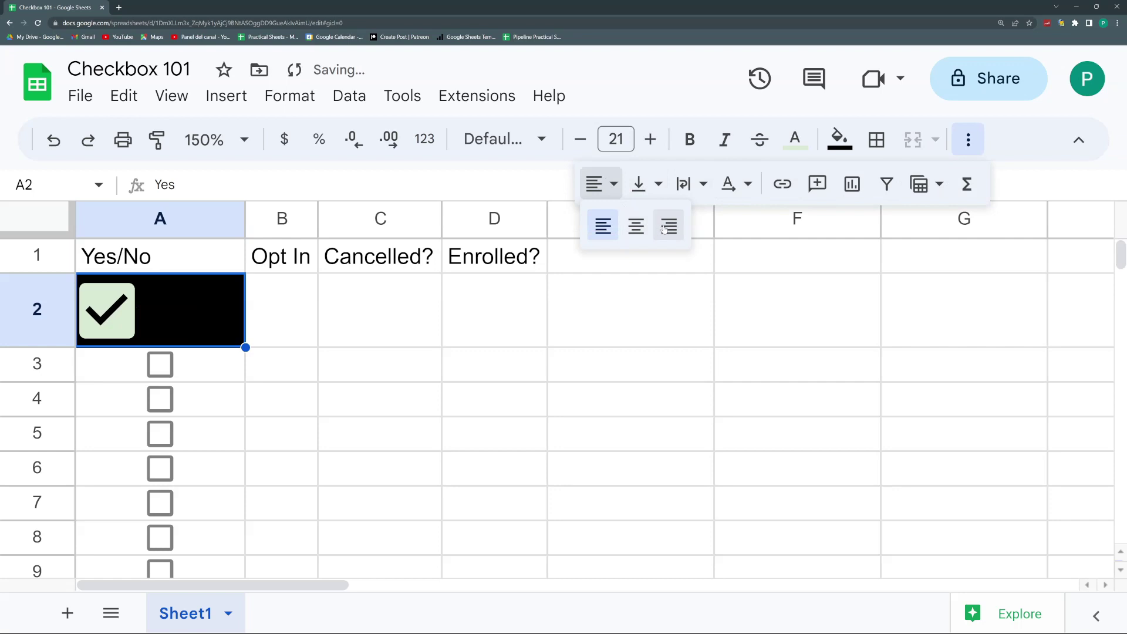
click(664, 228)
- Try middle and bottom vertical alignment on the A2 checkbox, making row 2 taller in between
click(646, 184)
click(679, 225)
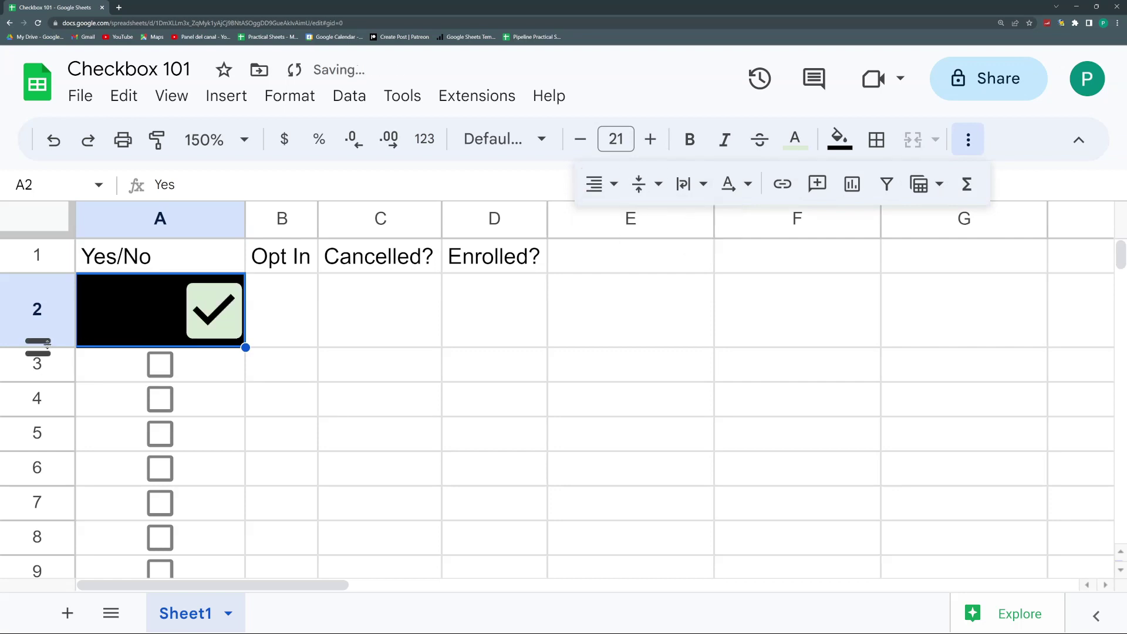
drag(46, 343, 47, 399)
click(646, 183)
click(715, 225)
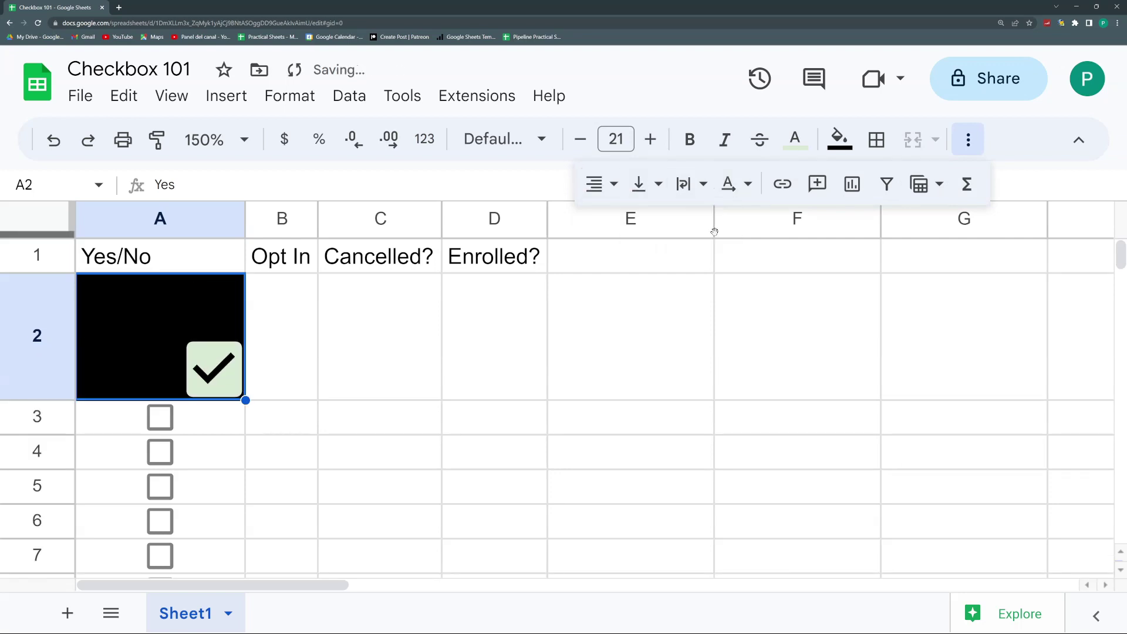
- Apply tilt-up text rotation, strikethrough, italic and bold formatting to the A2 checkbox
click(731, 184)
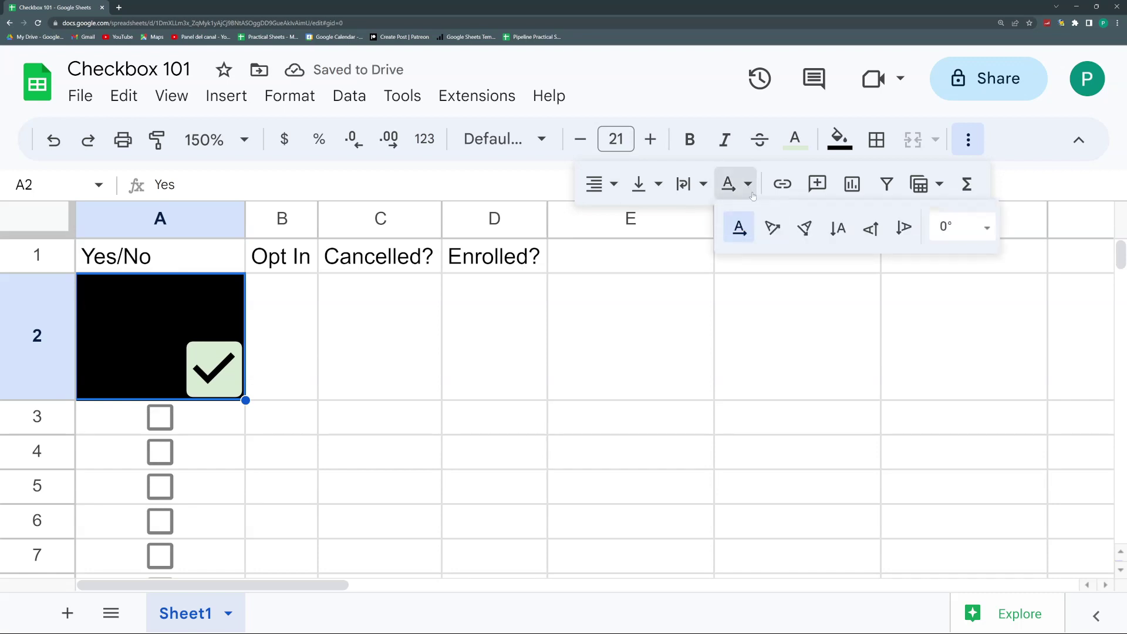
click(773, 228)
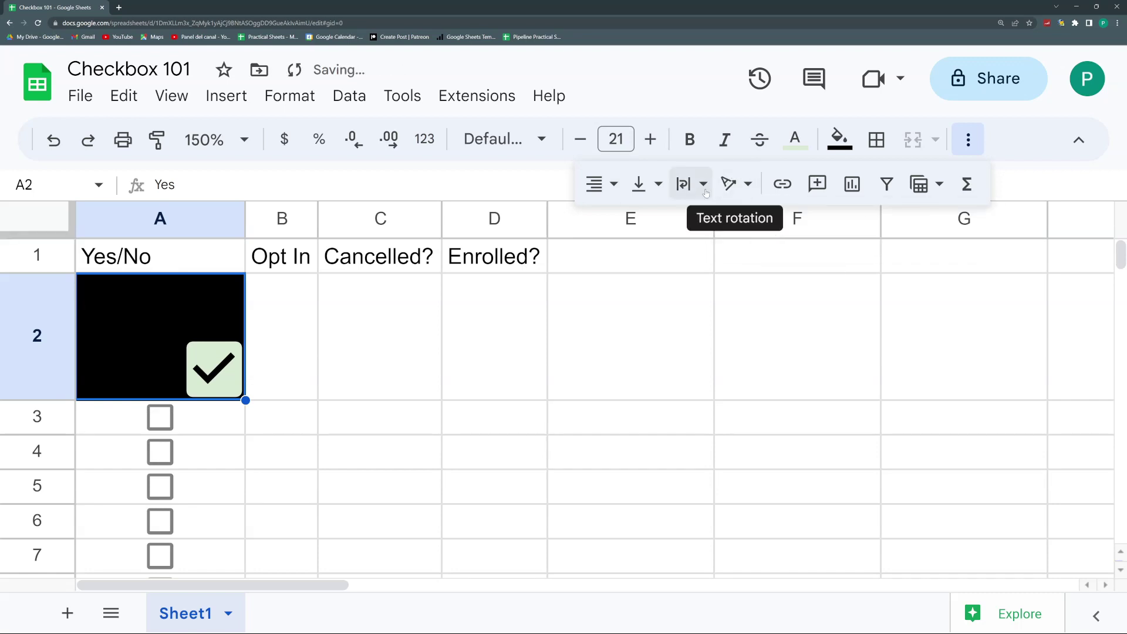
click(760, 139)
click(725, 141)
click(689, 142)
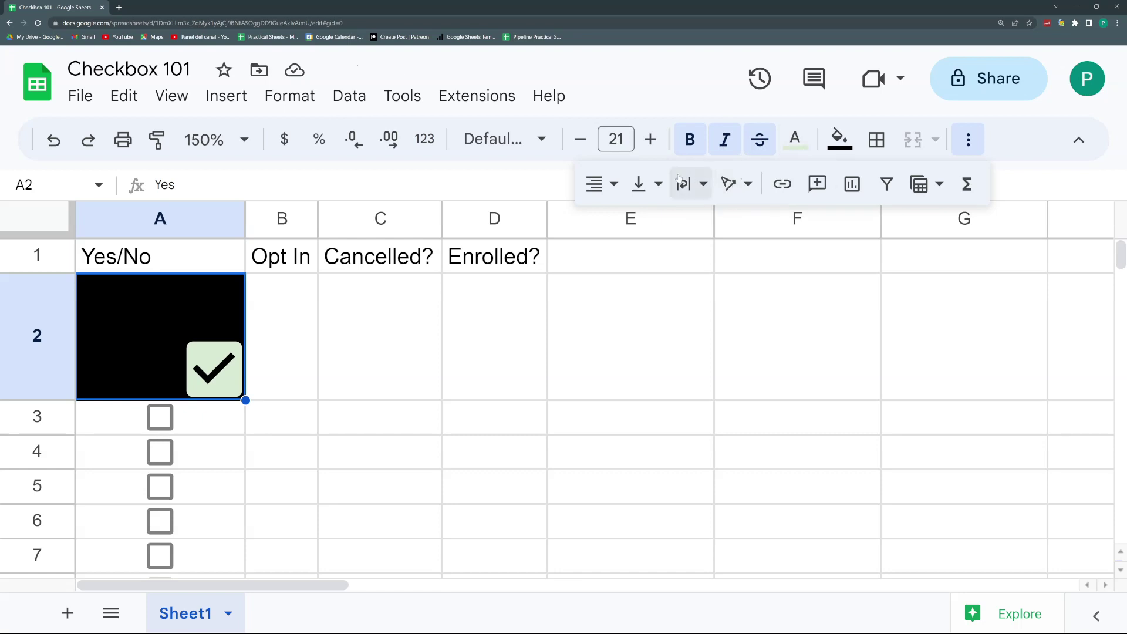
- Try the Nunito font on A2, and set the cell's font to Impact
click(525, 139)
click(531, 367)
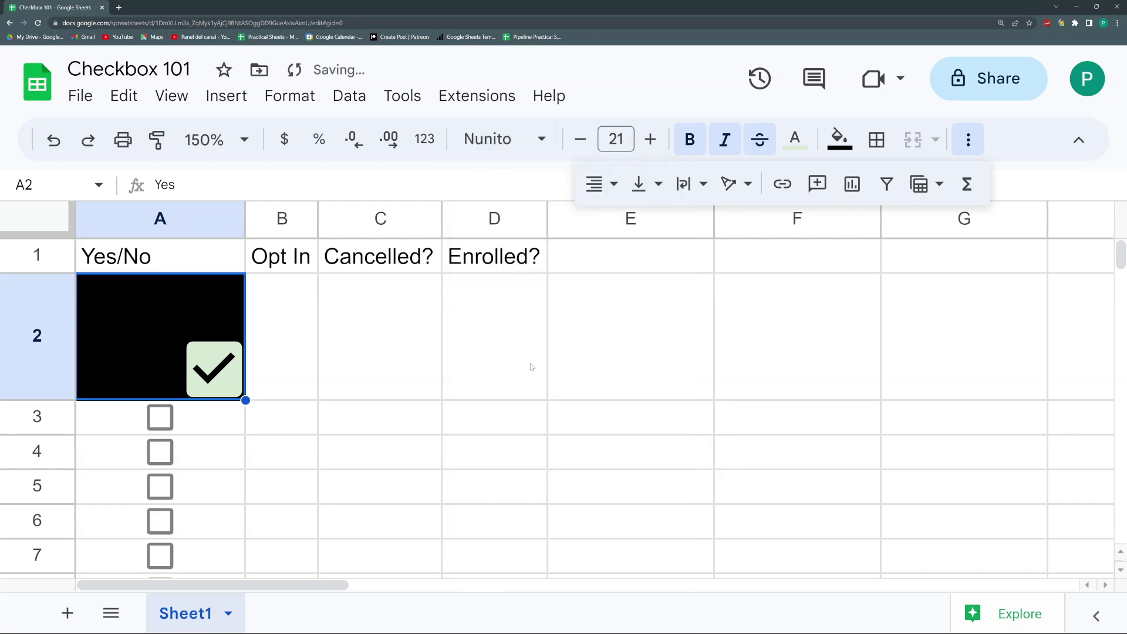
click(528, 140)
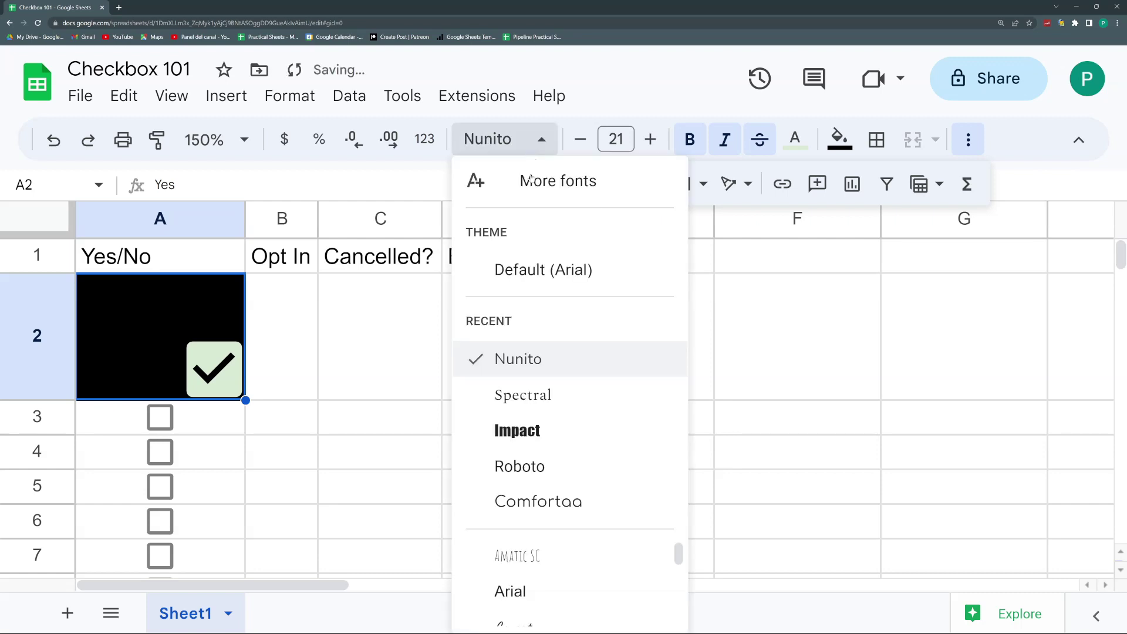
click(530, 433)
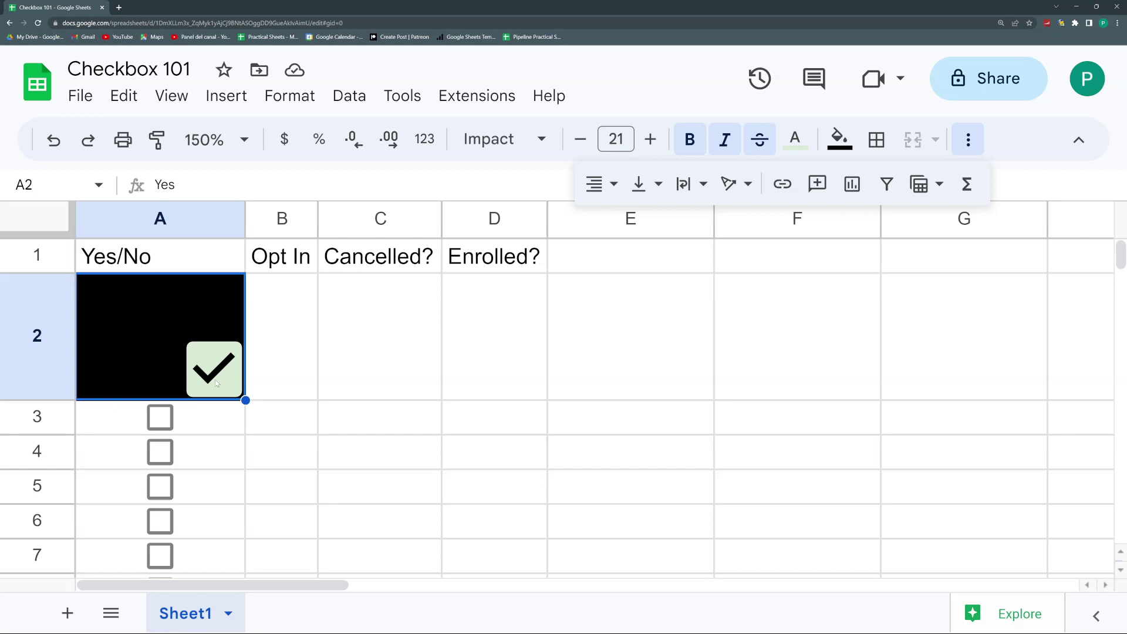
- Center the A2 checkbox horizontally and align it to the middle vertically, and deselect the cell
click(600, 184)
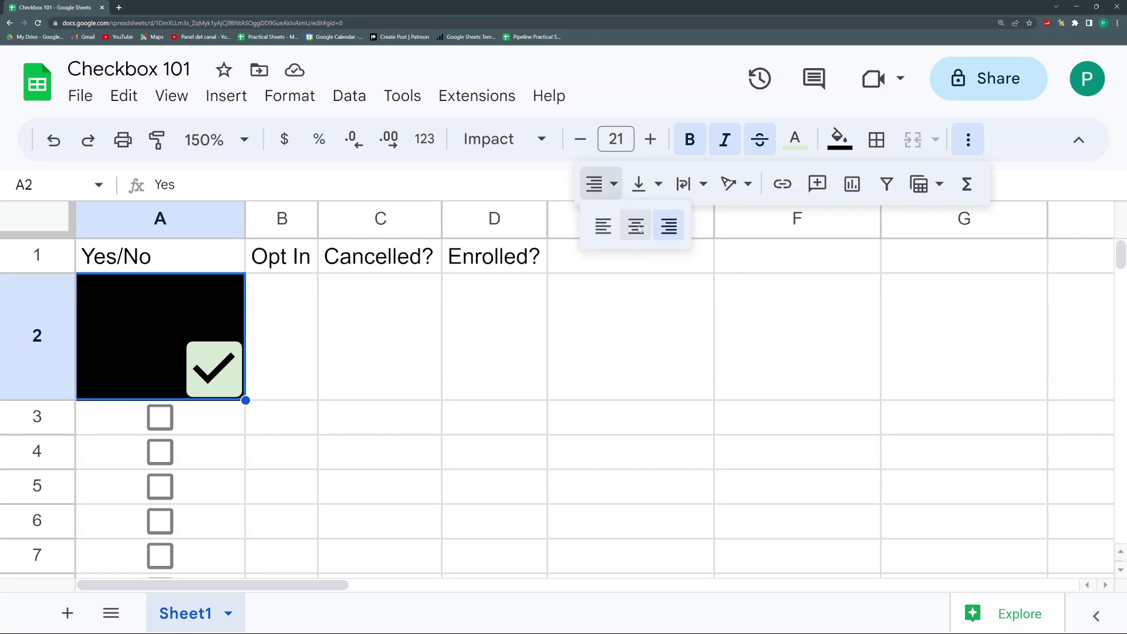
click(636, 224)
click(646, 184)
click(679, 224)
click(265, 329)
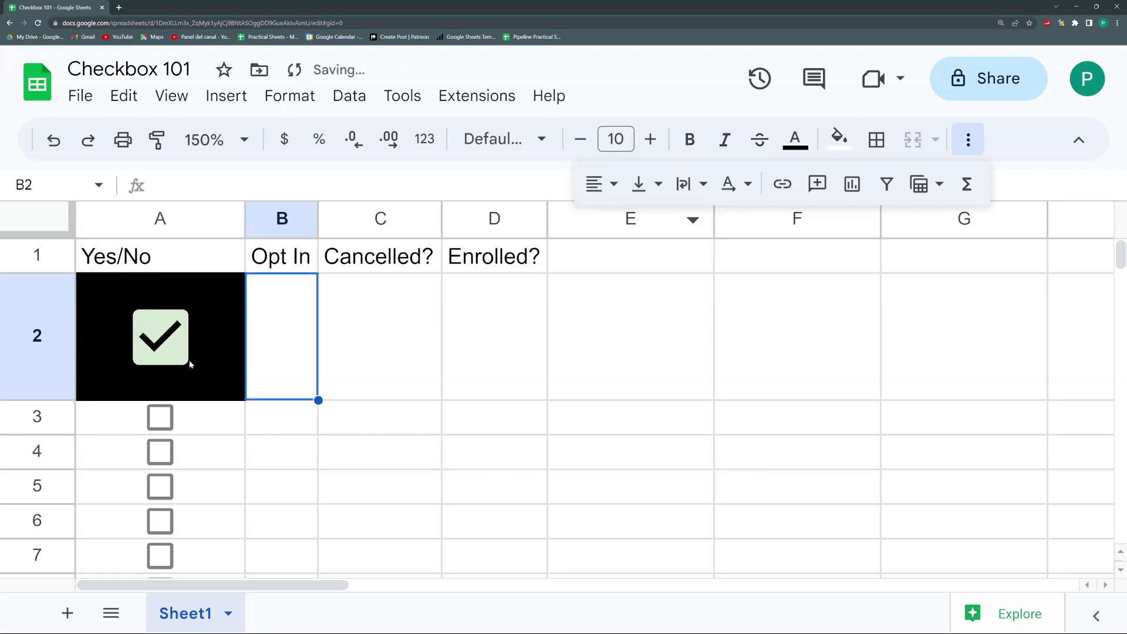
- Toggle the A2 checkbox repeatedly, leaving it unticked, and reduce the height of row 2 to fit it closely
click(165, 343)
click(163, 343)
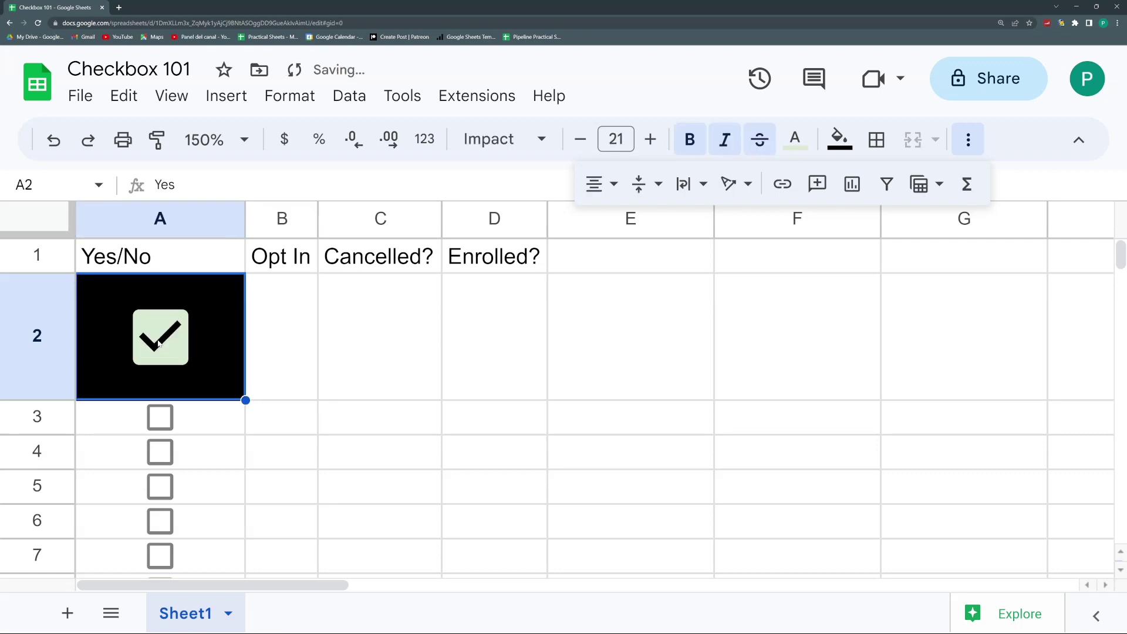
click(159, 343)
click(160, 343)
click(159, 343)
click(160, 343)
click(160, 343)
click(161, 342)
click(161, 343)
click(161, 343)
click(159, 343)
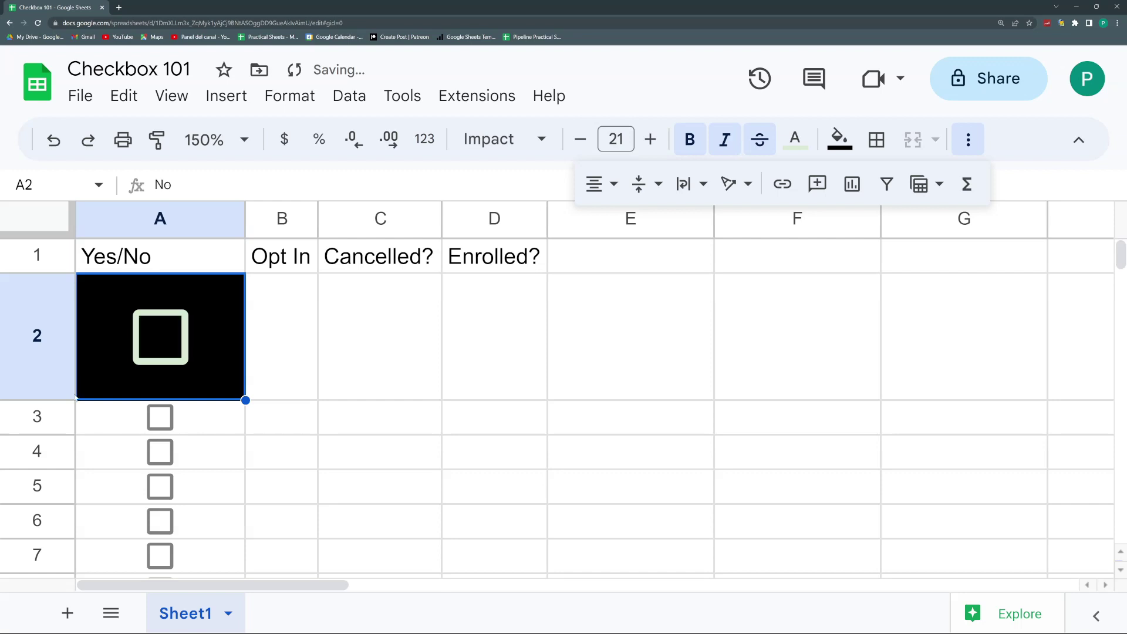
drag(36, 400, 38, 331)
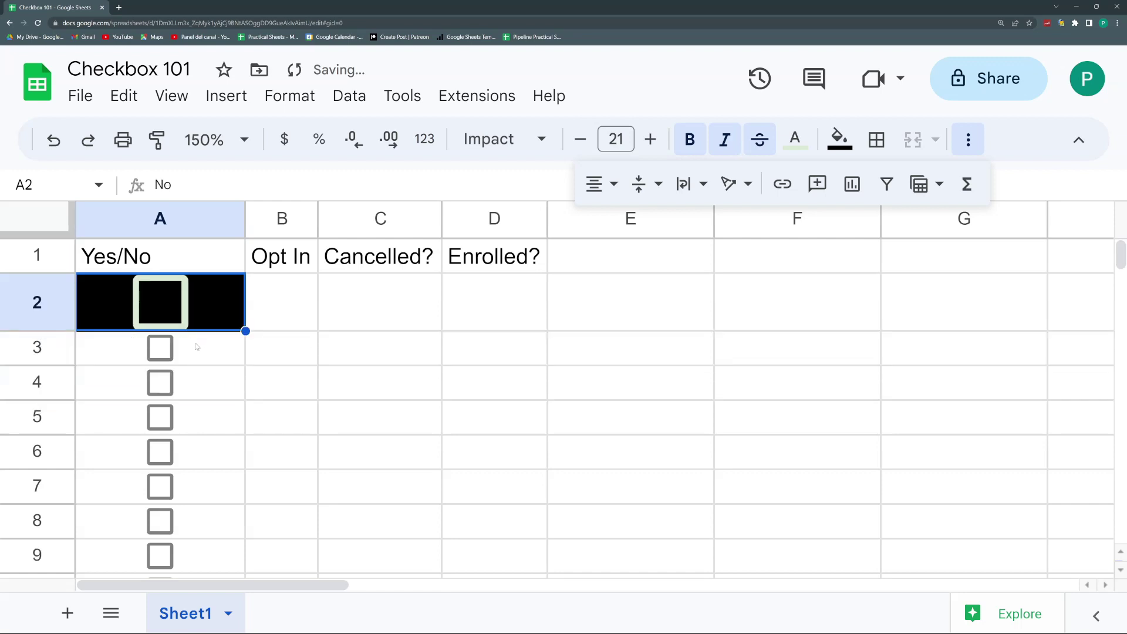
- Select the checkboxes in A3:A7 and toggle them all on and off together
drag(211, 355, 201, 479)
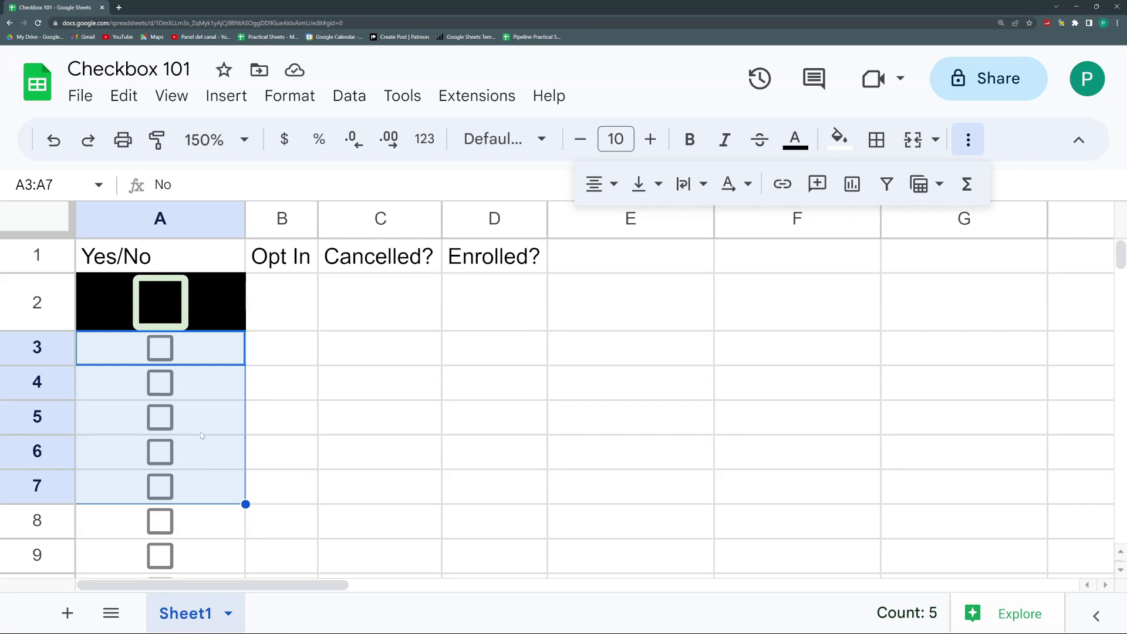
key(space)
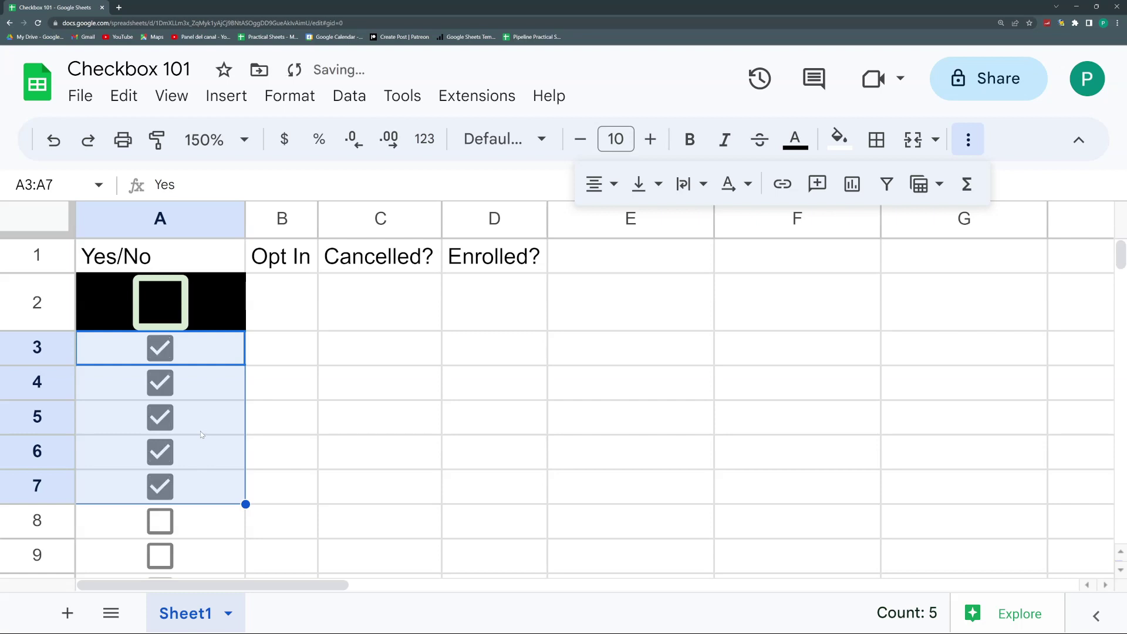
key(space)
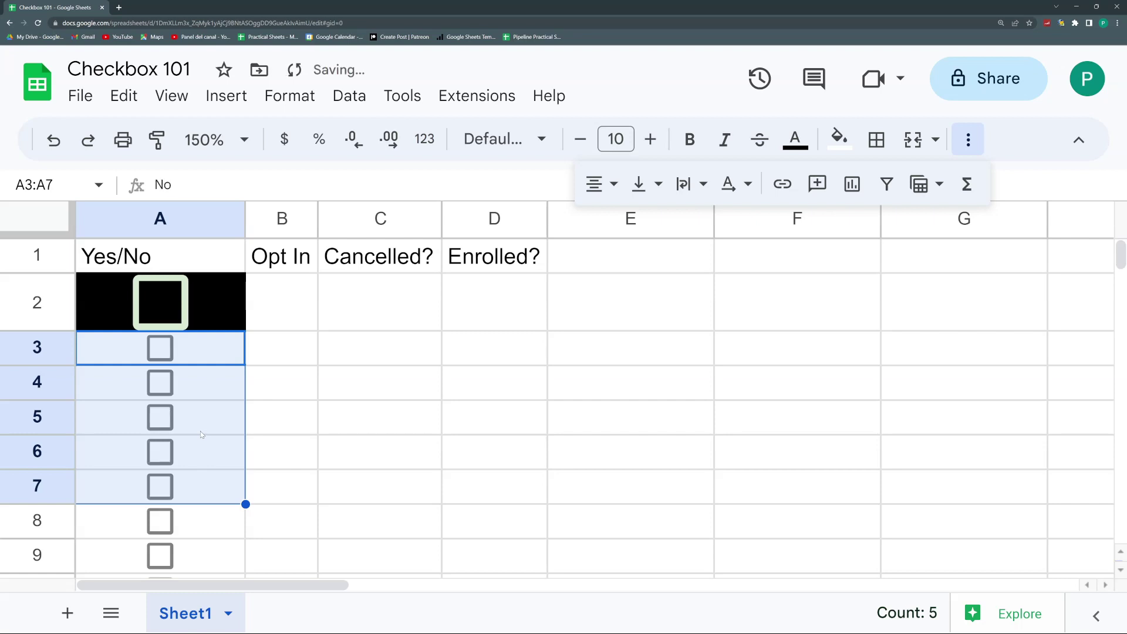
- Tick A4 and A6 individually, and toggle the whole A2:A9 range on and off together
click(159, 388)
click(159, 452)
click(214, 307)
drag(215, 354, 193, 547)
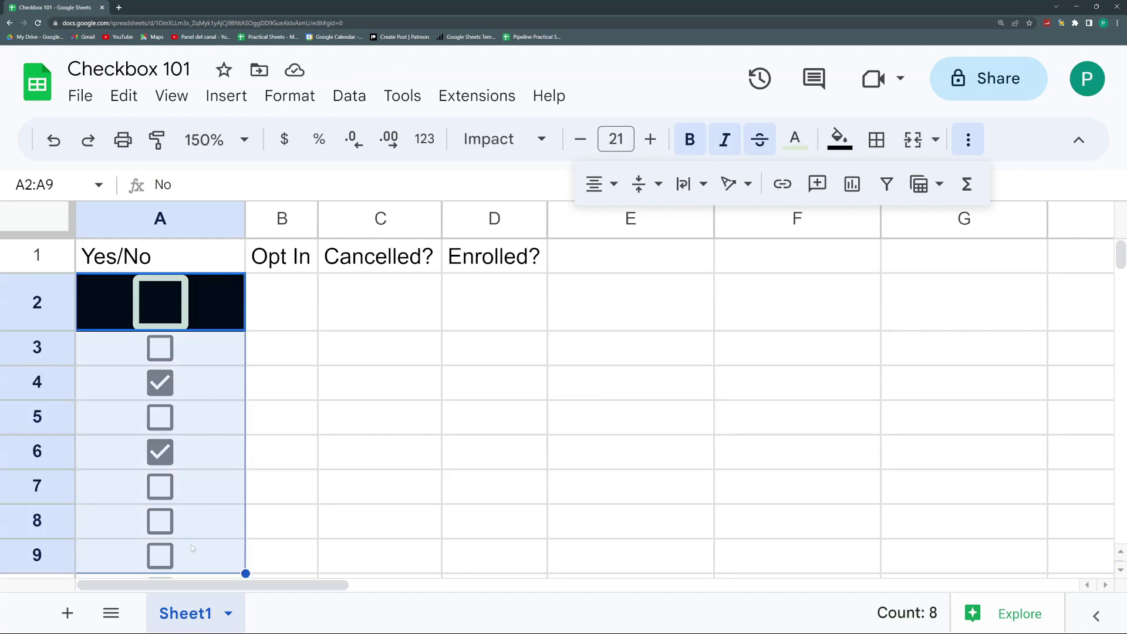
key(space)
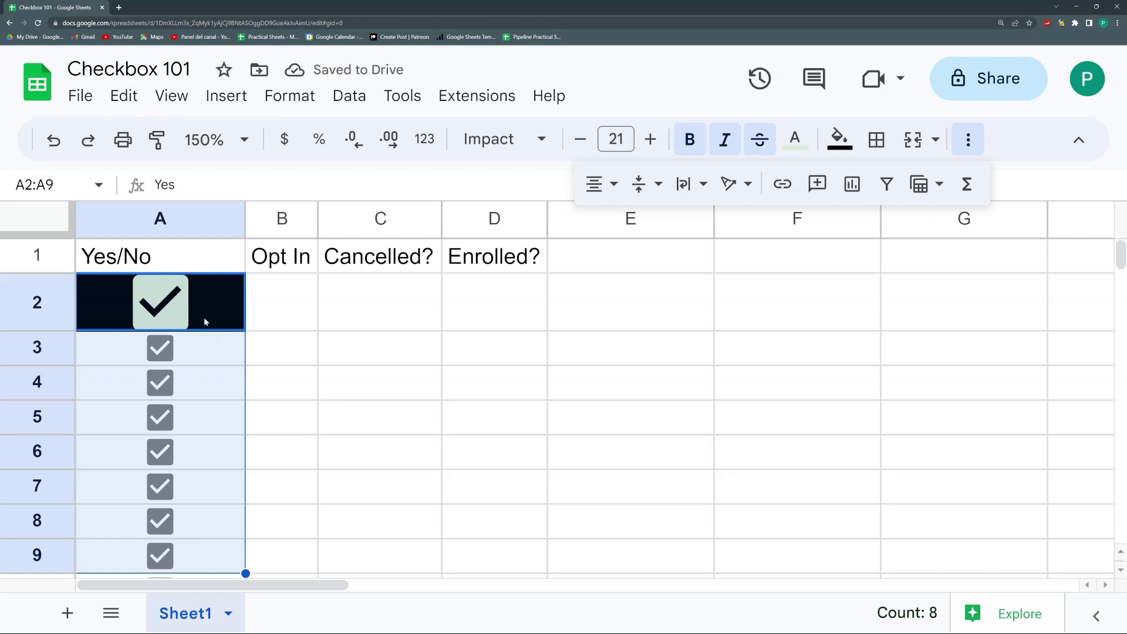
key(space)
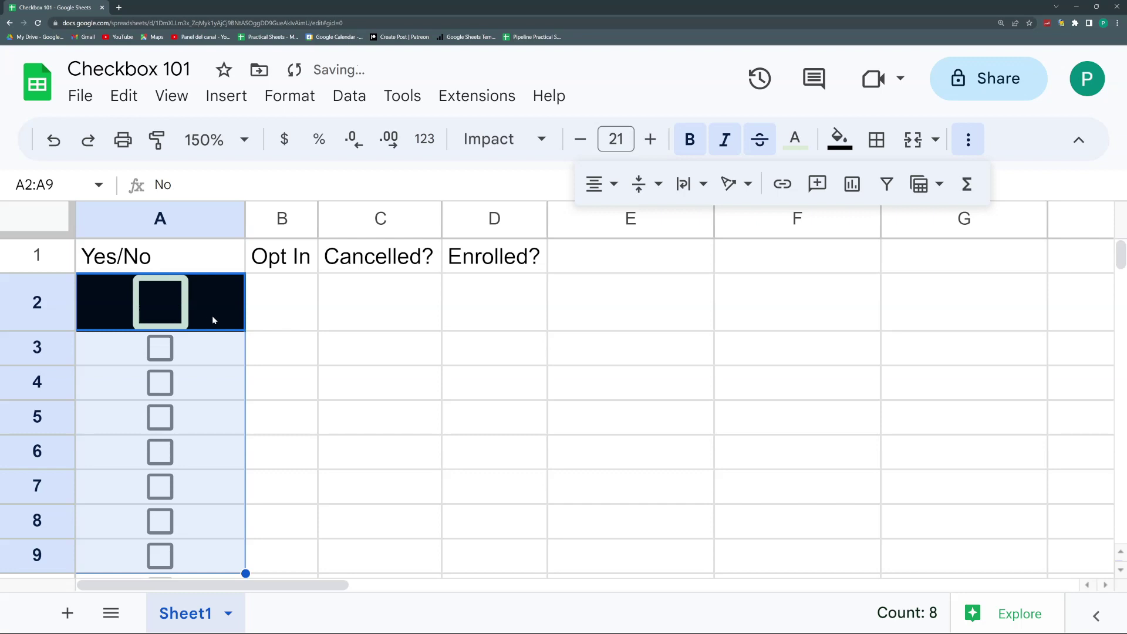
- Tick the checkboxes in A4, A2, A3 and A5 individually, and tick the entire A2:A6 range at once
click(213, 315)
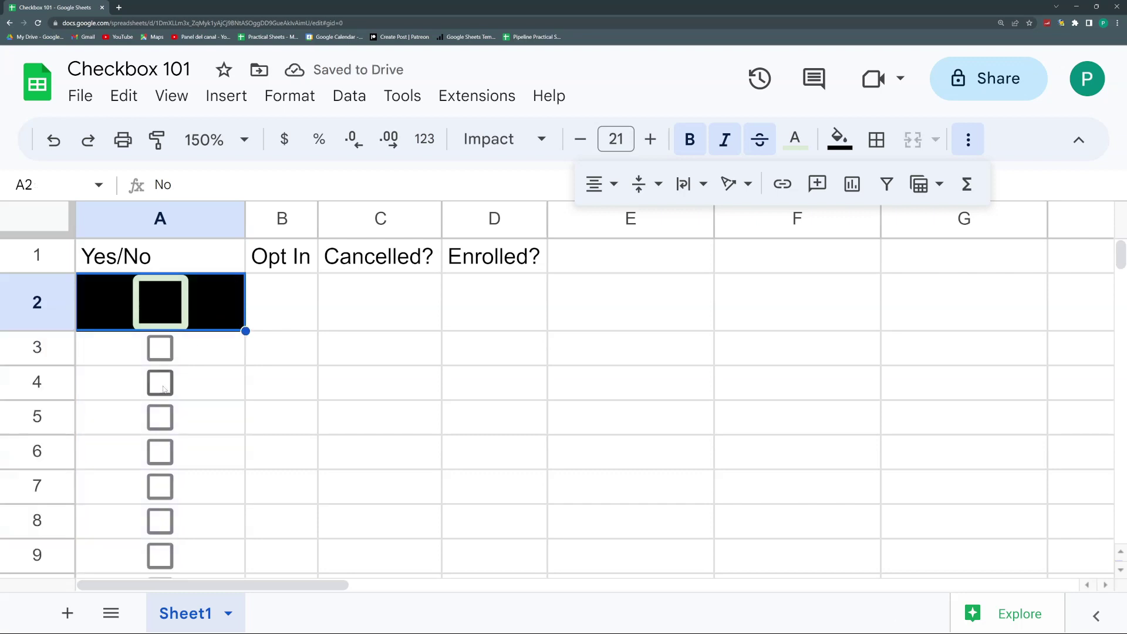
click(161, 384)
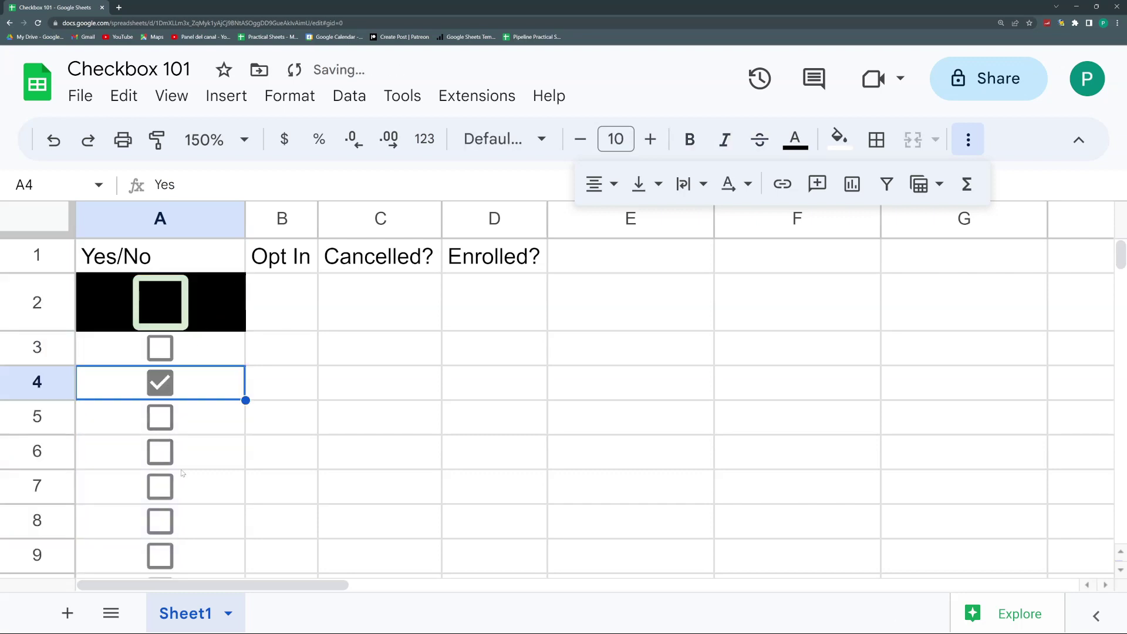
click(160, 309)
click(160, 347)
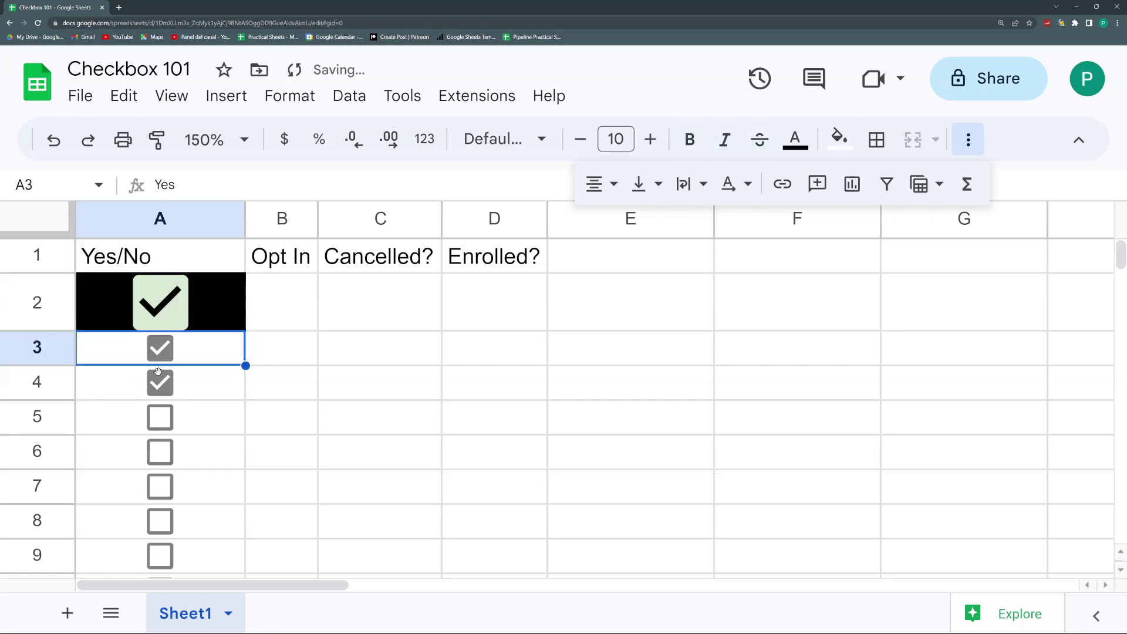
click(160, 416)
drag(162, 305, 201, 452)
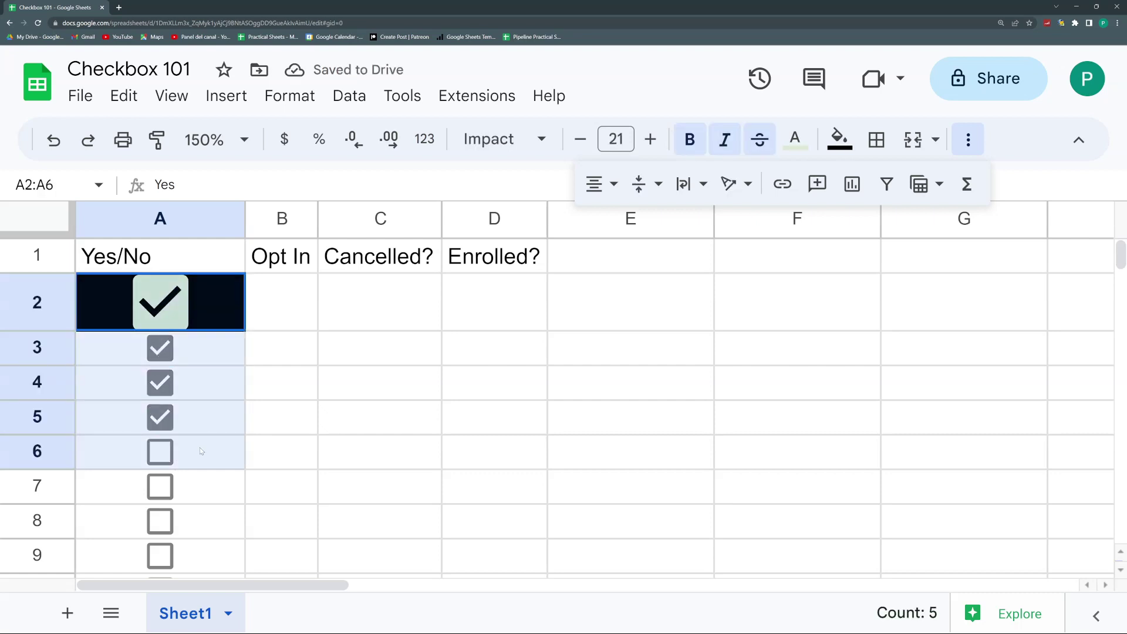
key(space)
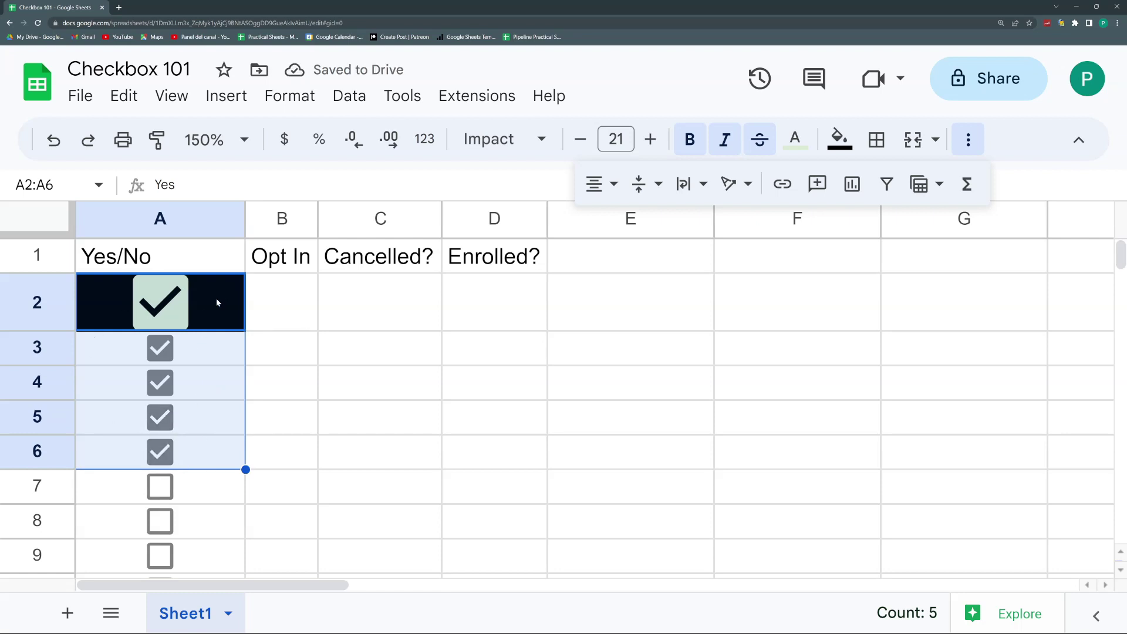
- Untick the A2:A6 checkboxes together and narrow column A to fit its Yes/No heading
key(space)
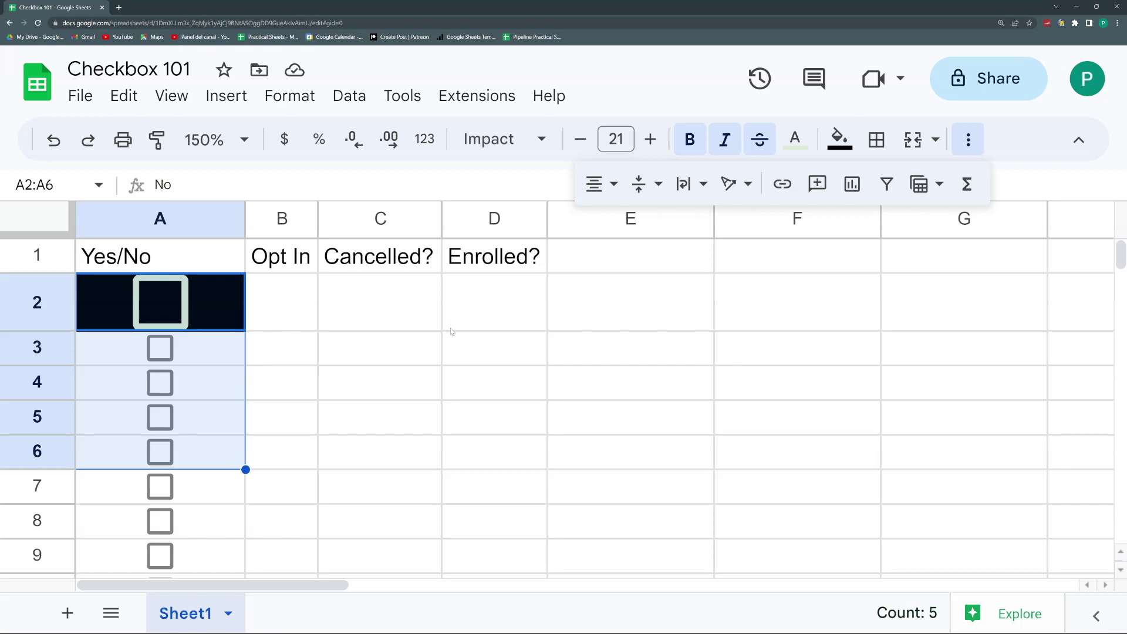
drag(245, 219, 158, 219)
click(138, 358)
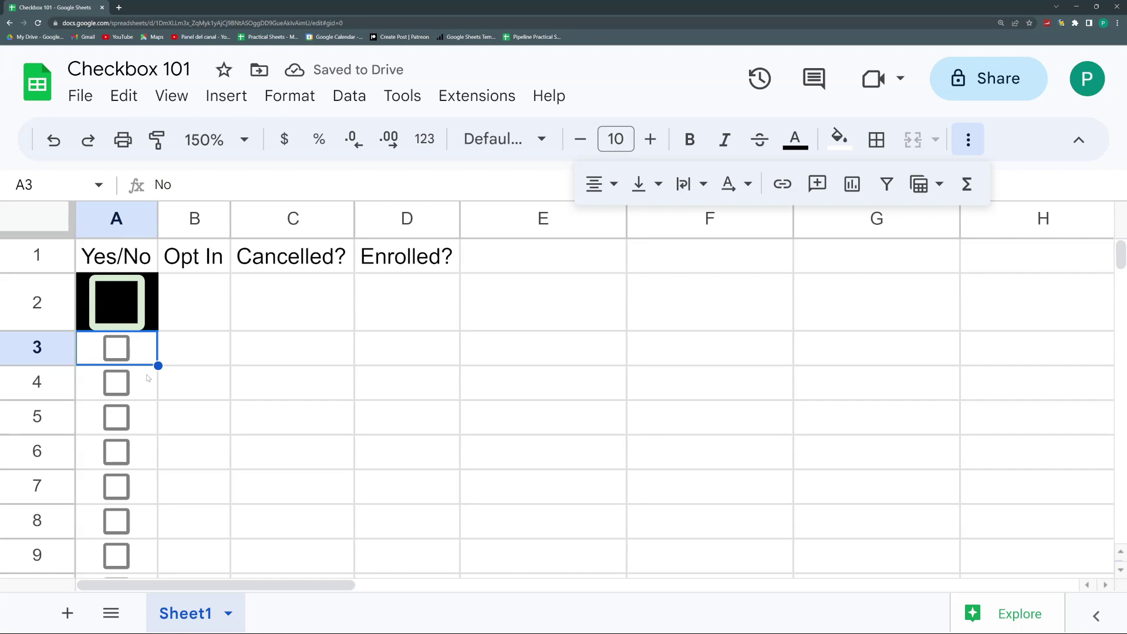
drag(141, 397, 150, 487)
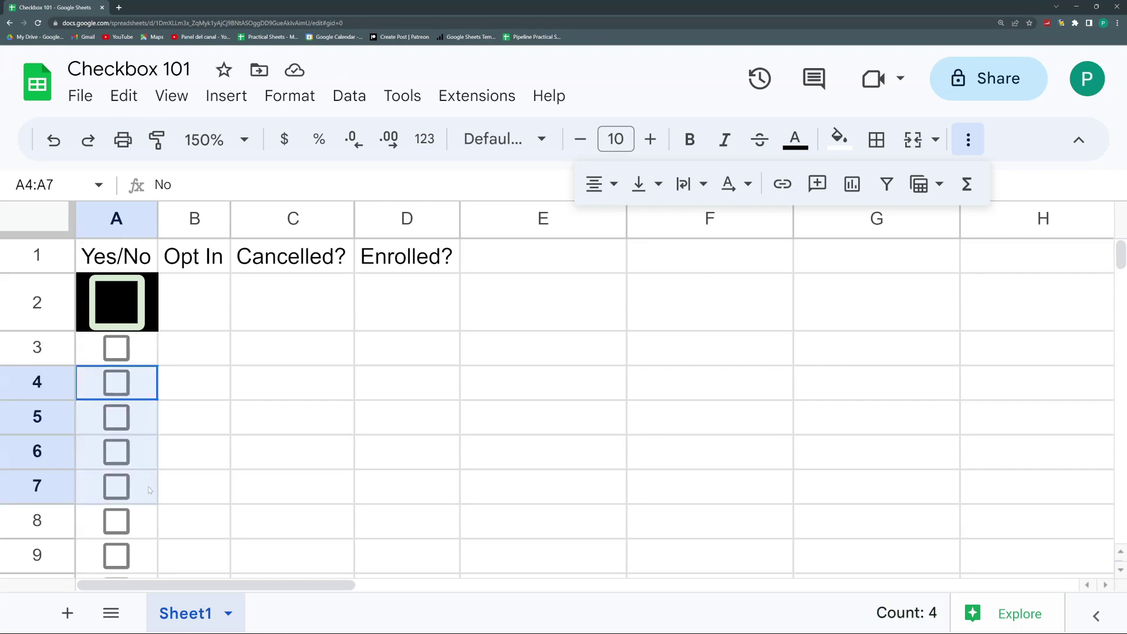
- Enter the labels Yes in D3 and No in D4
click(398, 356)
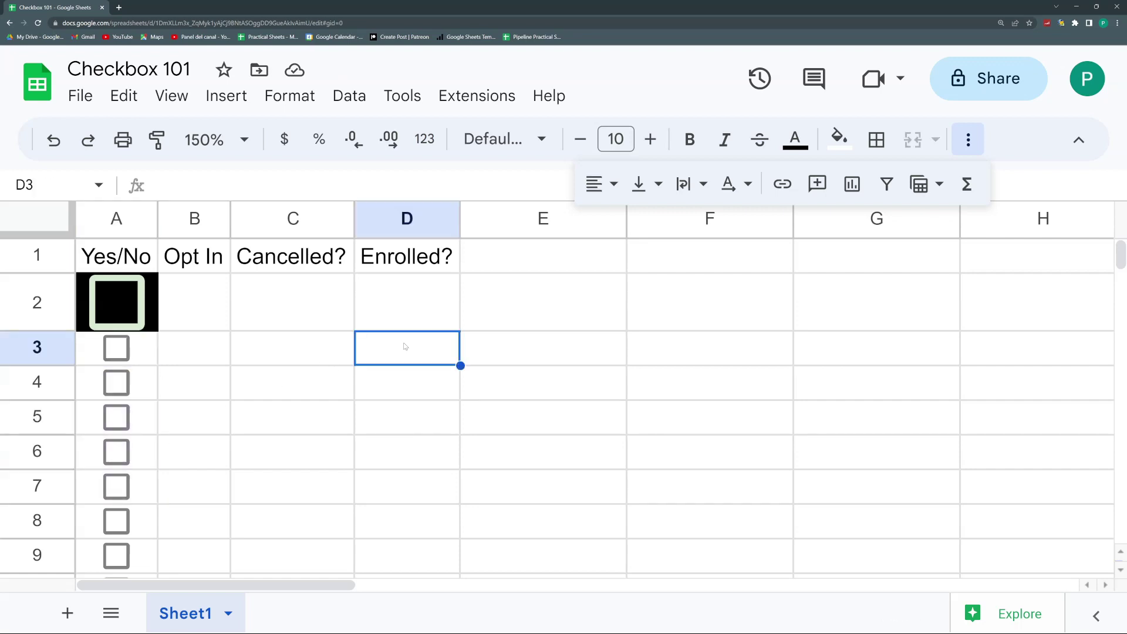
text(Yes)
key(Return)
text(No)
key(Tab)
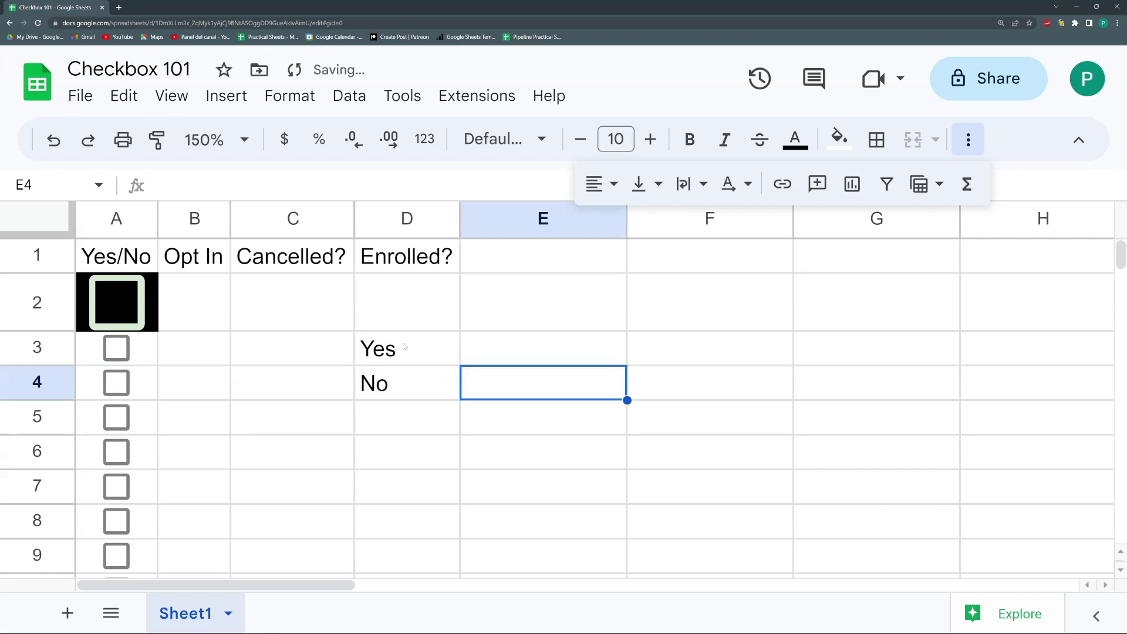
- Copy the two checkboxes from A3:A4 into E3:E4 beside the Yes and No labels
drag(147, 348, 144, 382)
key(ctrl+c)
click(477, 354)
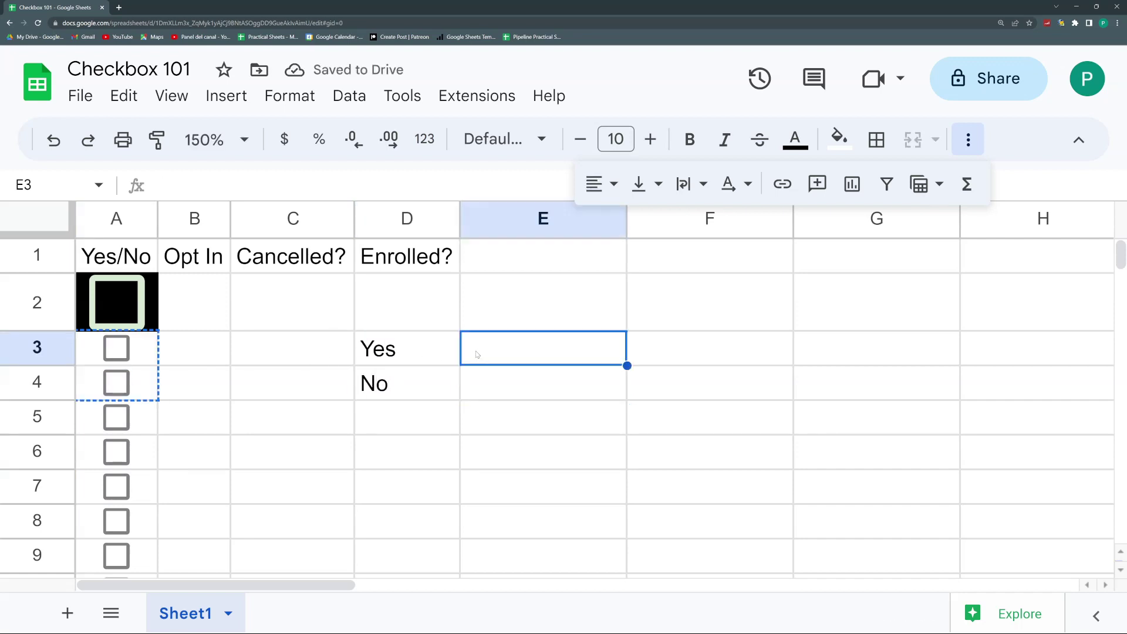
key(ctrl+v)
click(510, 448)
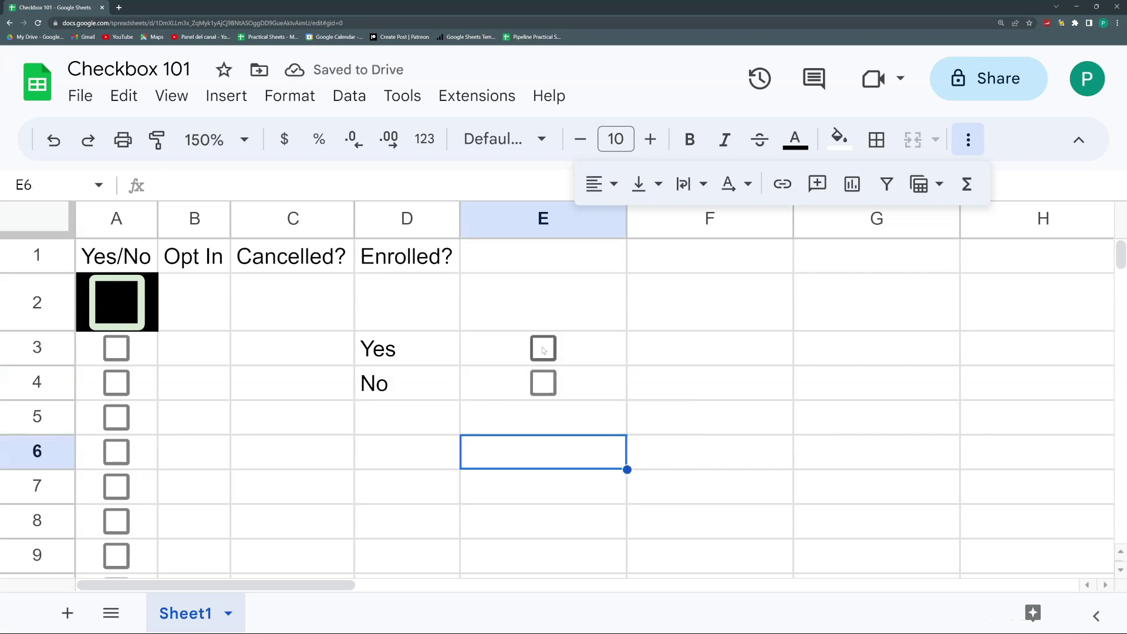
- Tick the Yes checkbox, switch the tick to the No checkbox, and narrow column E to fit closely around them
click(543, 351)
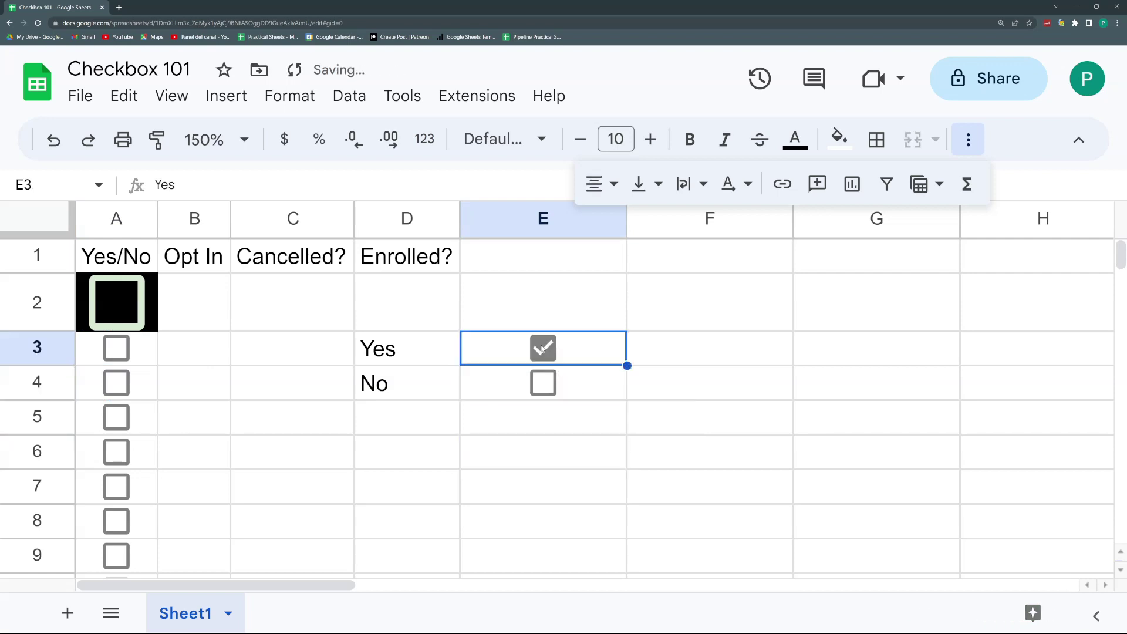
click(543, 385)
click(541, 352)
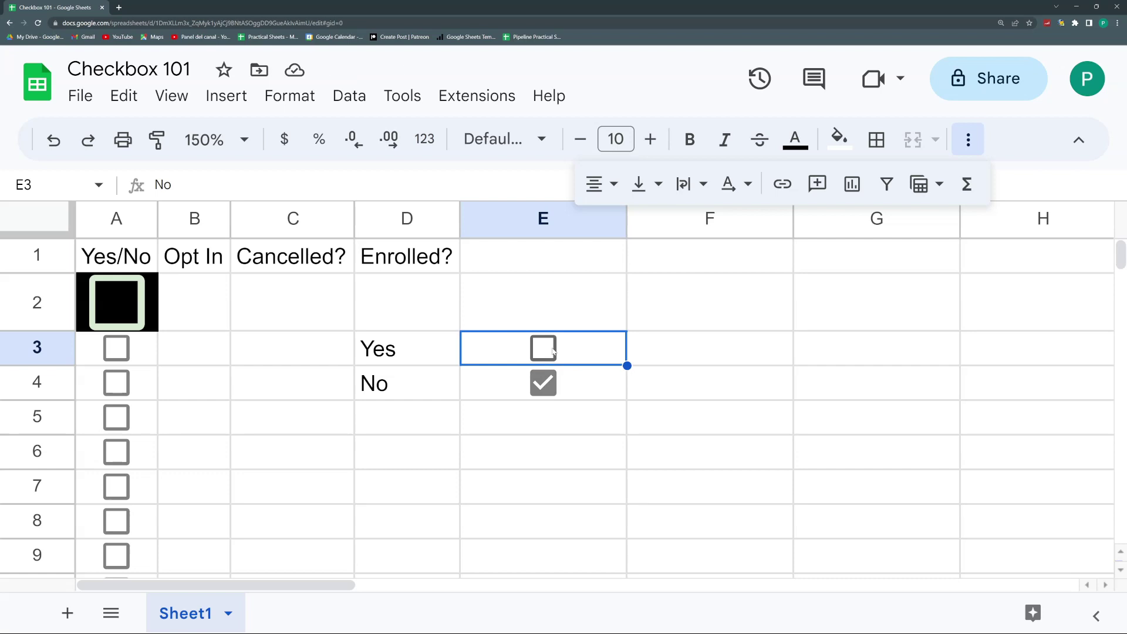
drag(626, 222, 627, 223)
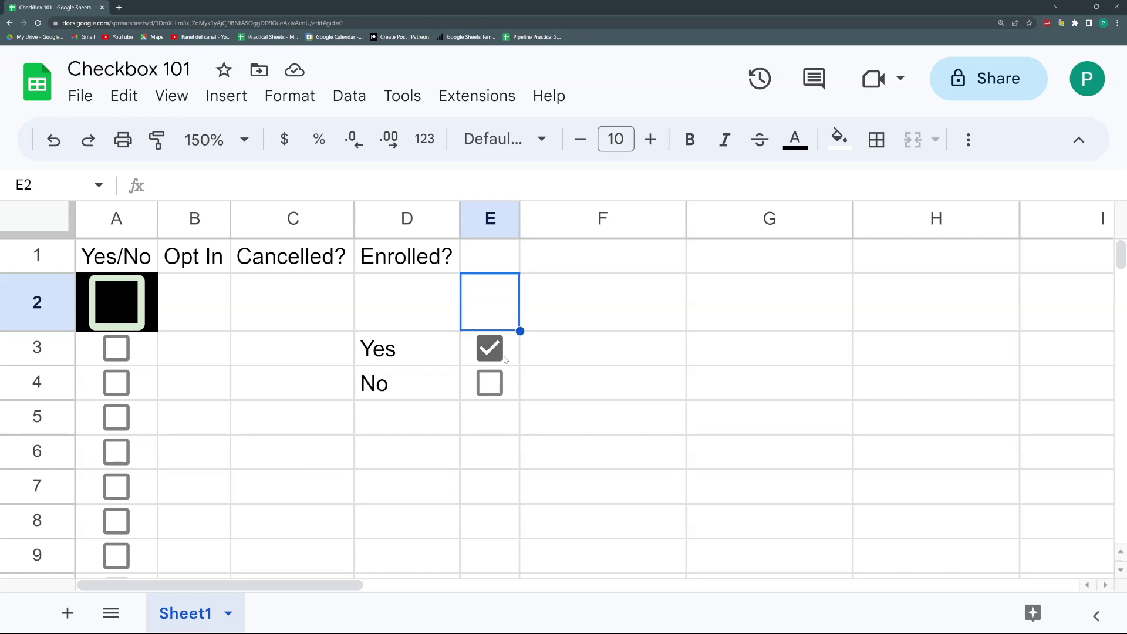
- Copy the E4 checkbox into F3:H3 and narrow columns F to H to fit the checkboxes
click(513, 398)
key(ctrl+c)
drag(559, 353, 939, 352)
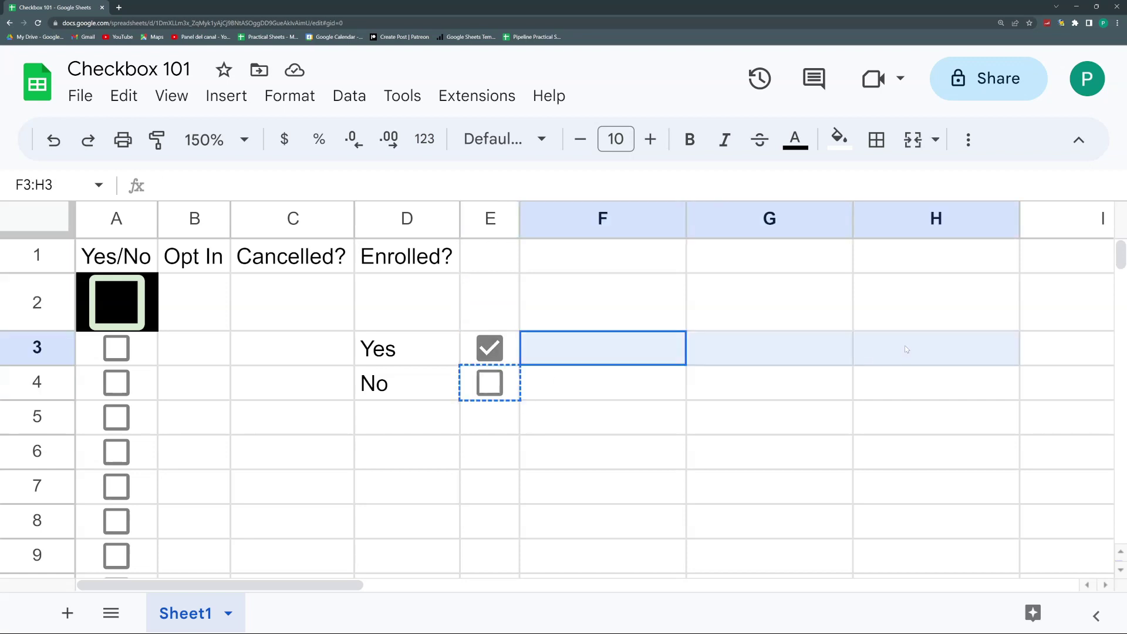
key(ctrl+v)
drag(915, 218, 681, 219)
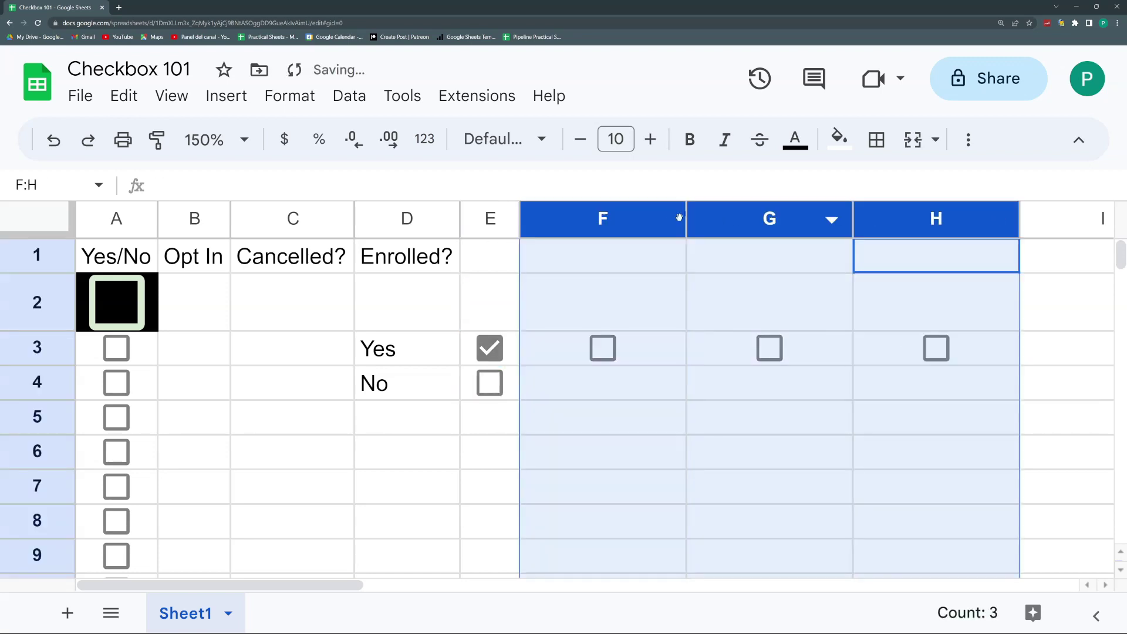
double_click(686, 220)
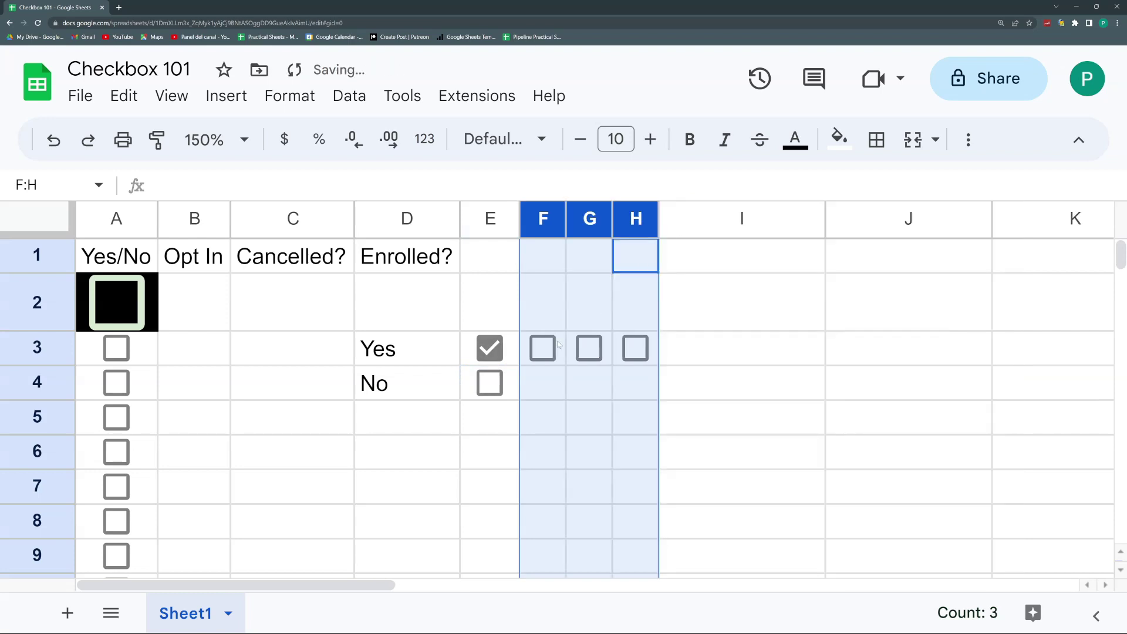
click(682, 351)
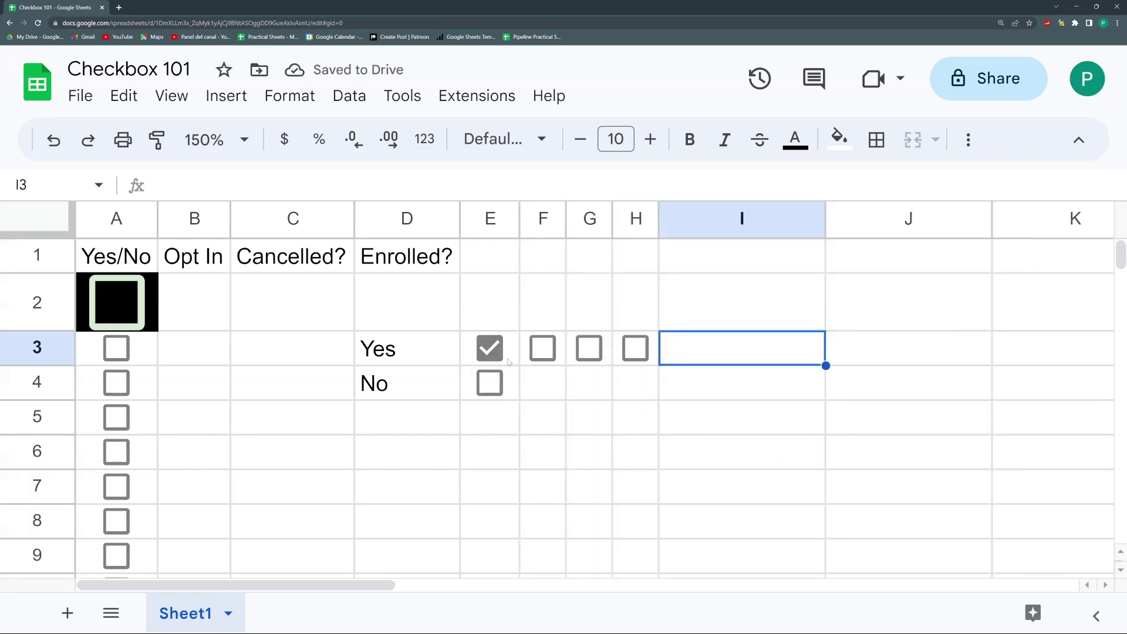
click(510, 361)
click(525, 344)
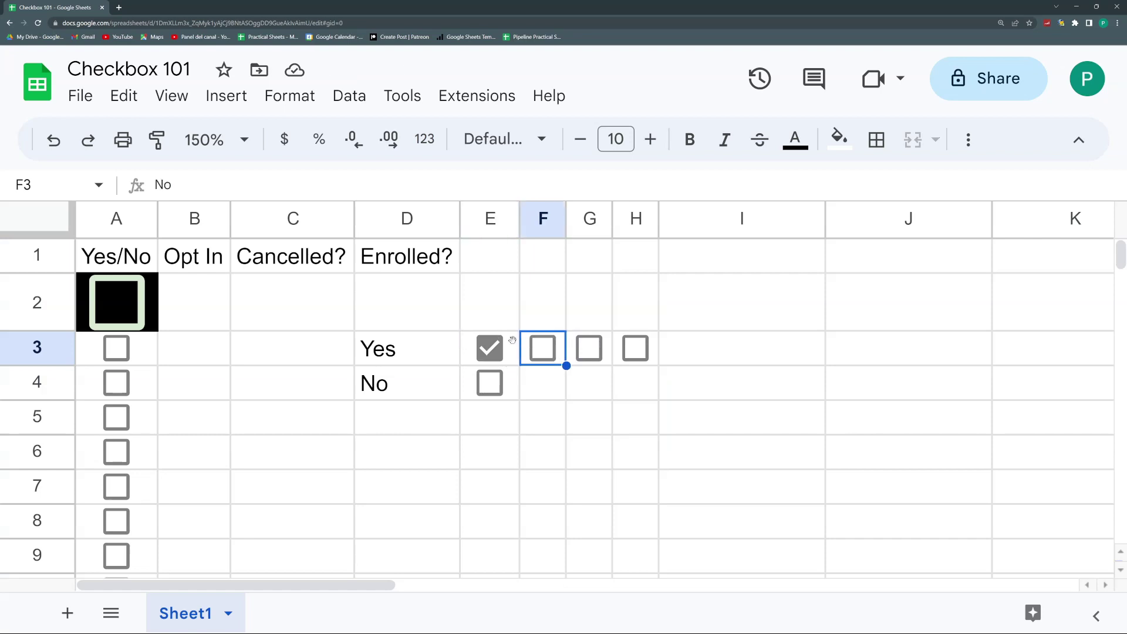
click(467, 337)
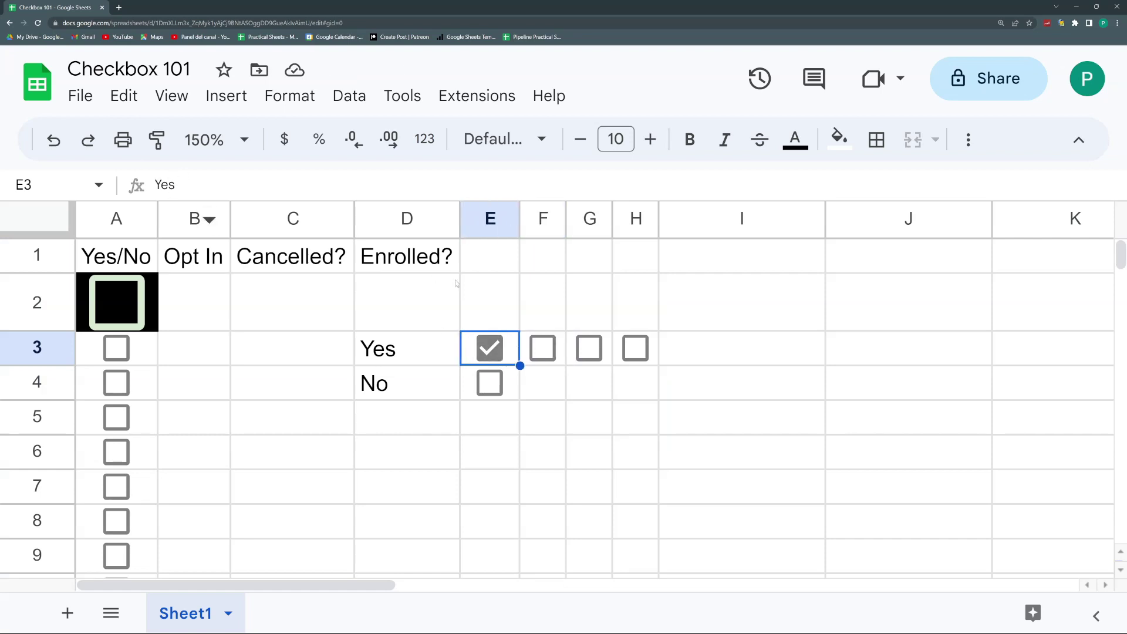